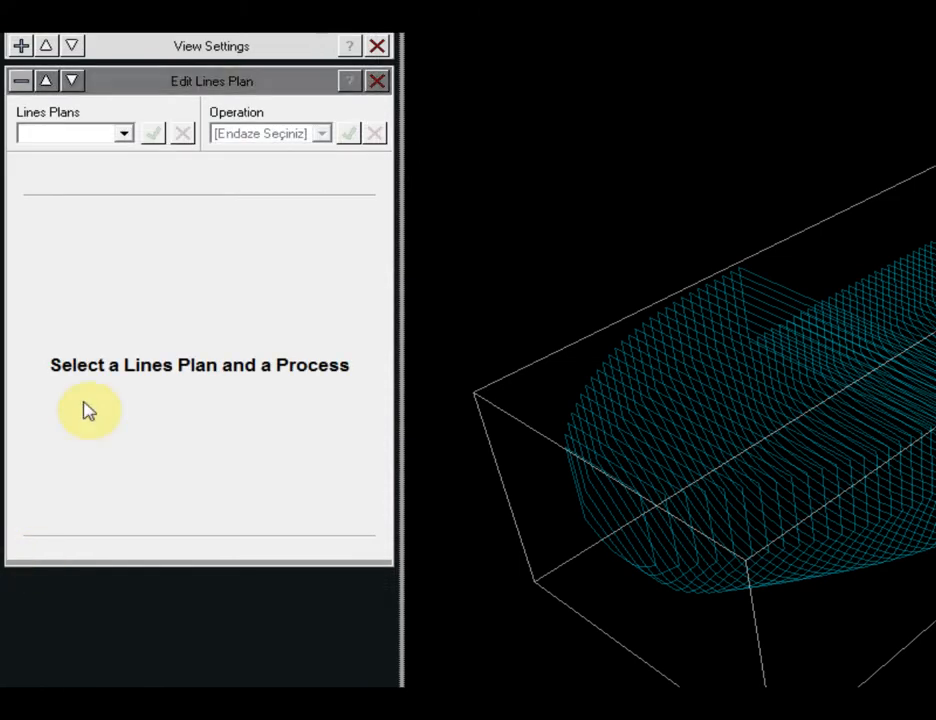
Start a Trim operation on the E206 (ROMORKOR 24m) lines plan, choosing to copy and edit from it
left_click(98, 136)
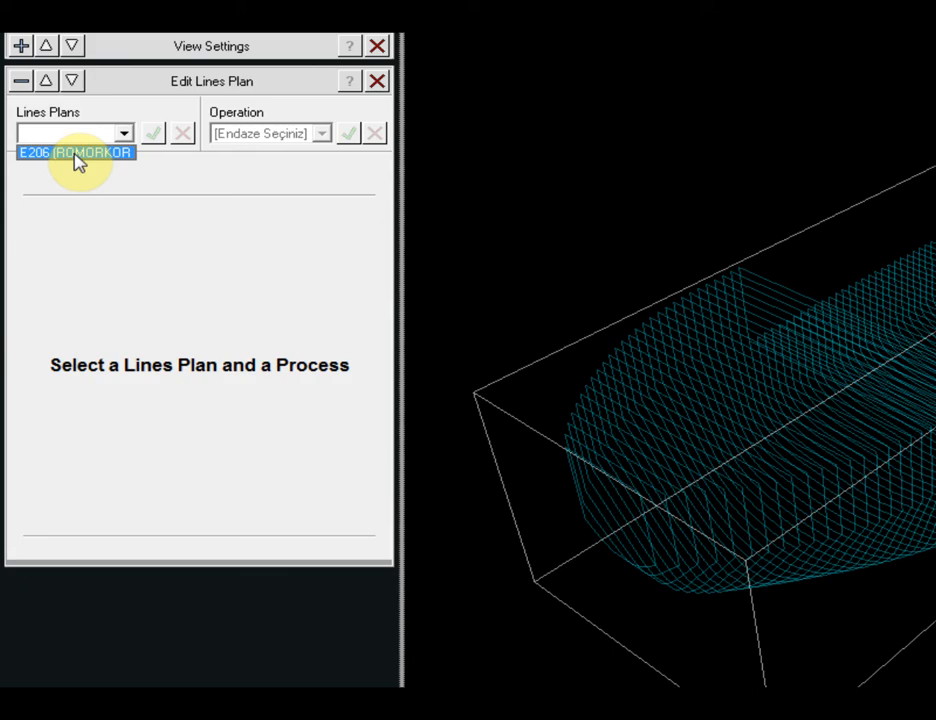
left_click(90, 151)
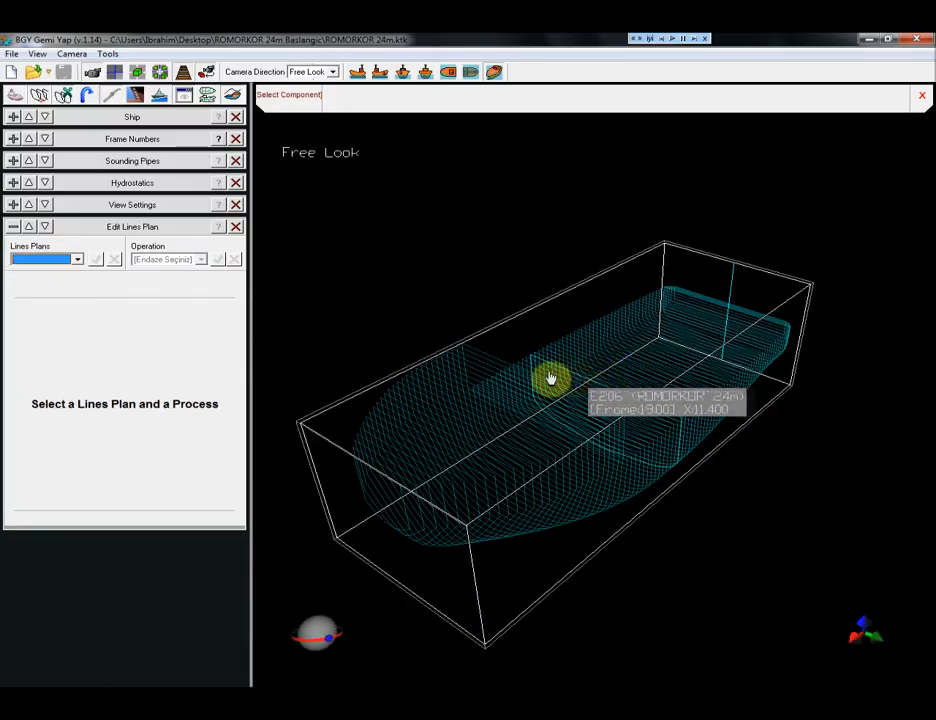
right_click(538, 406)
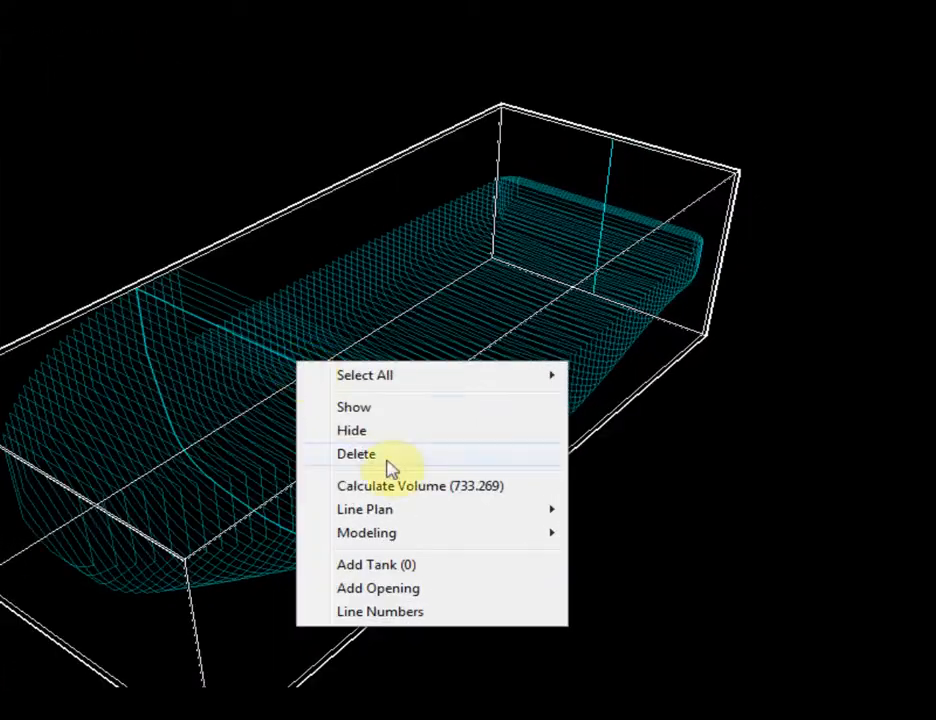
mouse_move(421, 518)
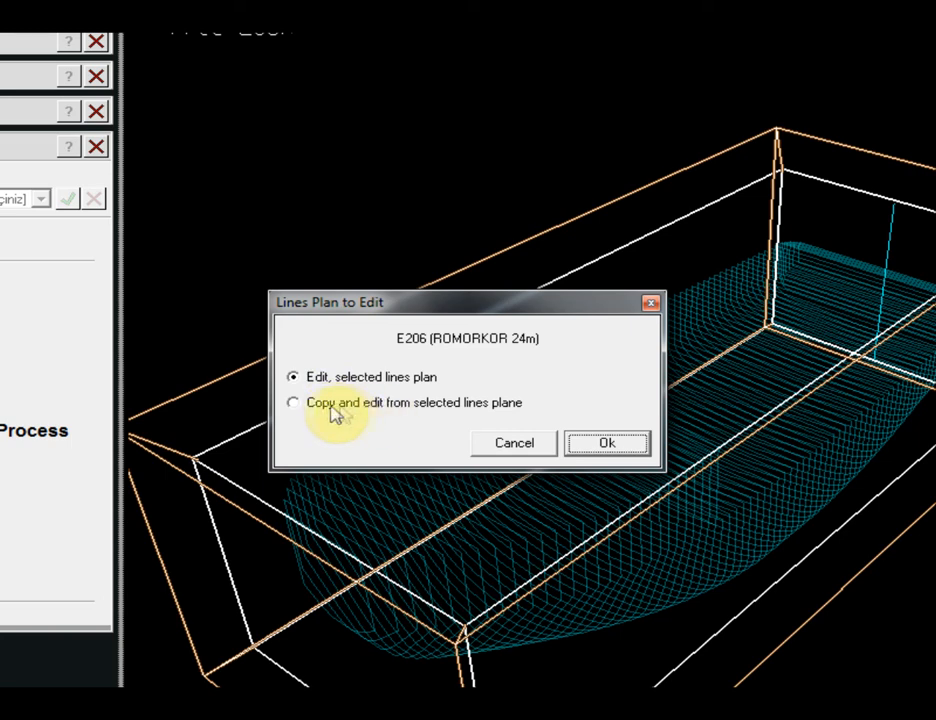
left_click(333, 410)
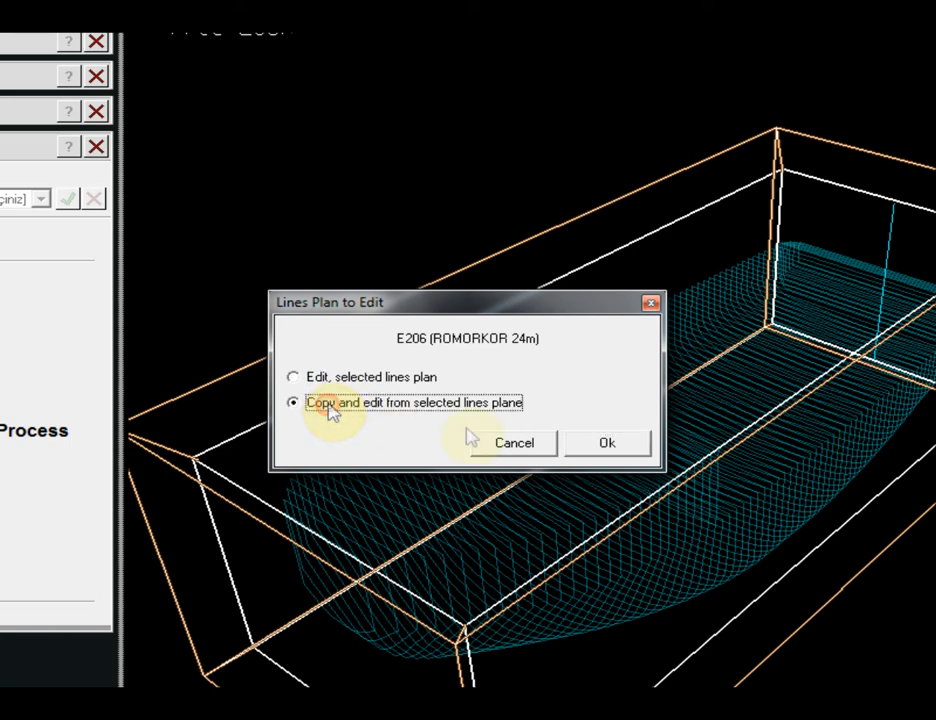
left_click(605, 446)
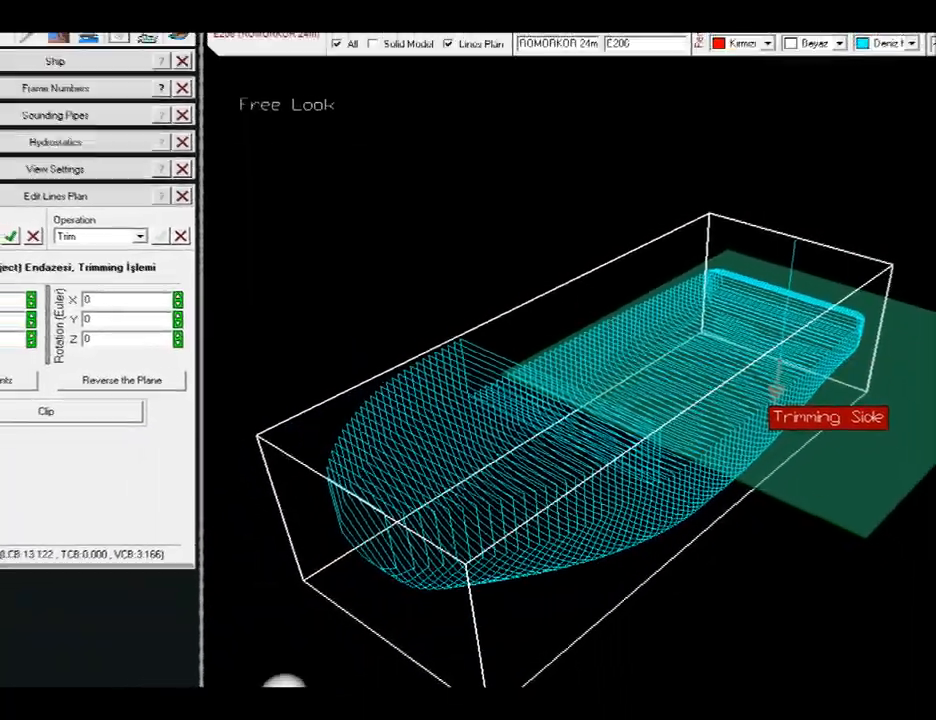
Move the trimming plane to position X 10 and Z 3
middle_click_drag(600, 440, 450, 415)
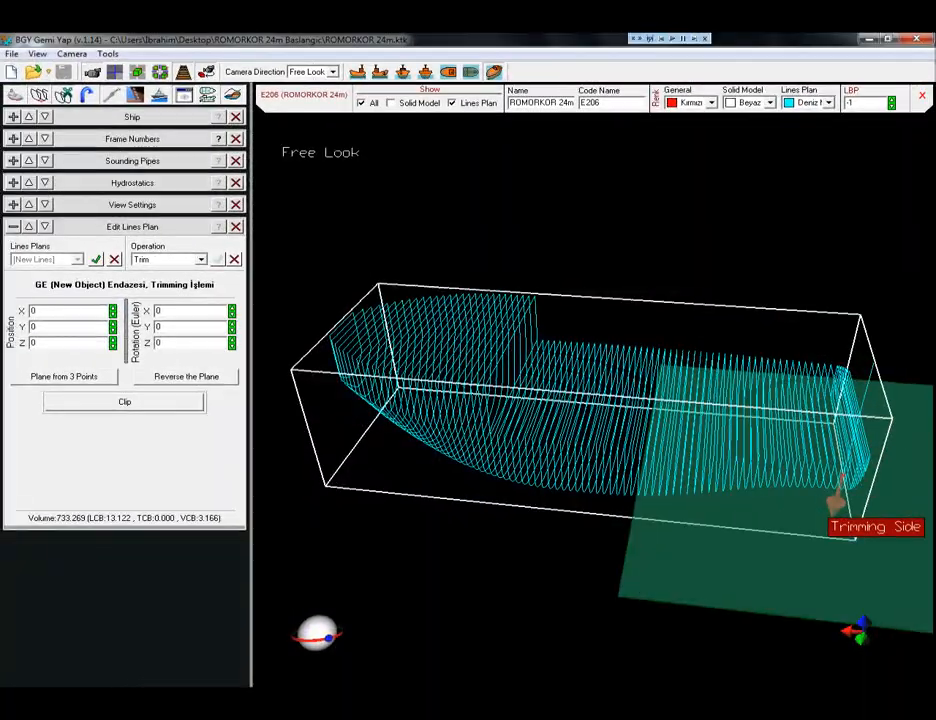
middle_click_drag(560, 440, 620, 390)
mouse_move(306, 636)
left_mouse_down()
mouse_move(317, 647)
mouse_move(323, 639)
left_mouse_up()
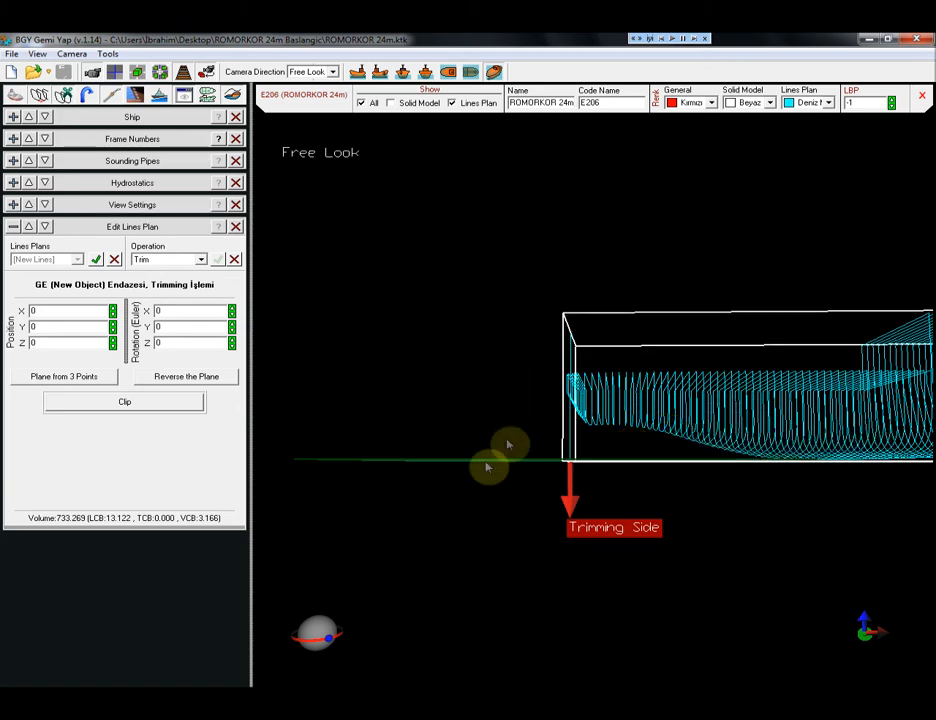
mouse_move(322, 636)
left_mouse_down()
mouse_move(345, 655)
mouse_move(317, 634)
left_mouse_up()
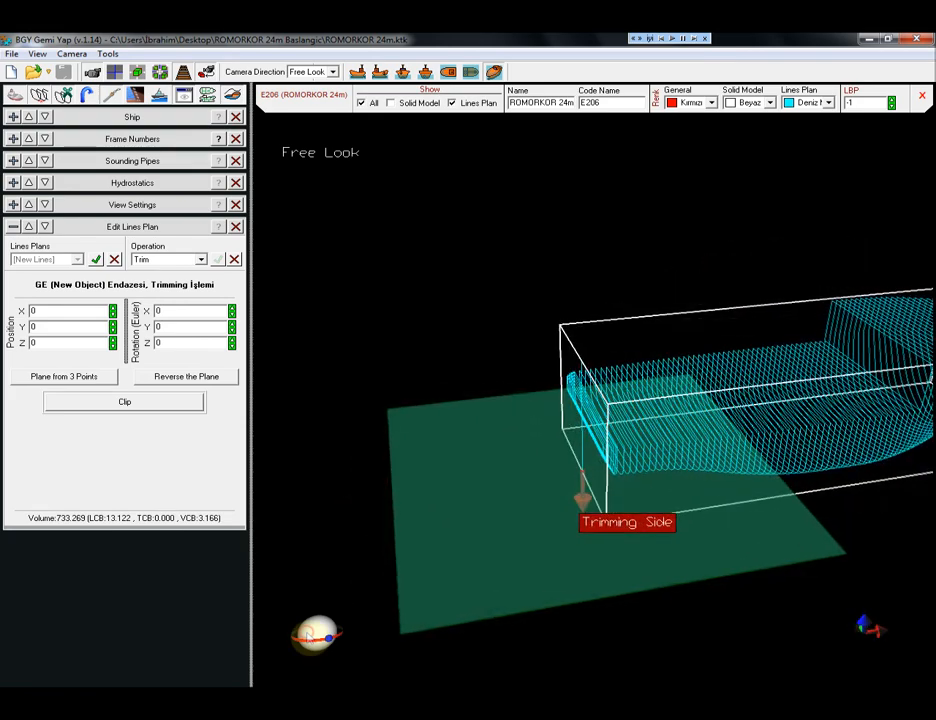
left_click_drag(112, 314, 111, 303)
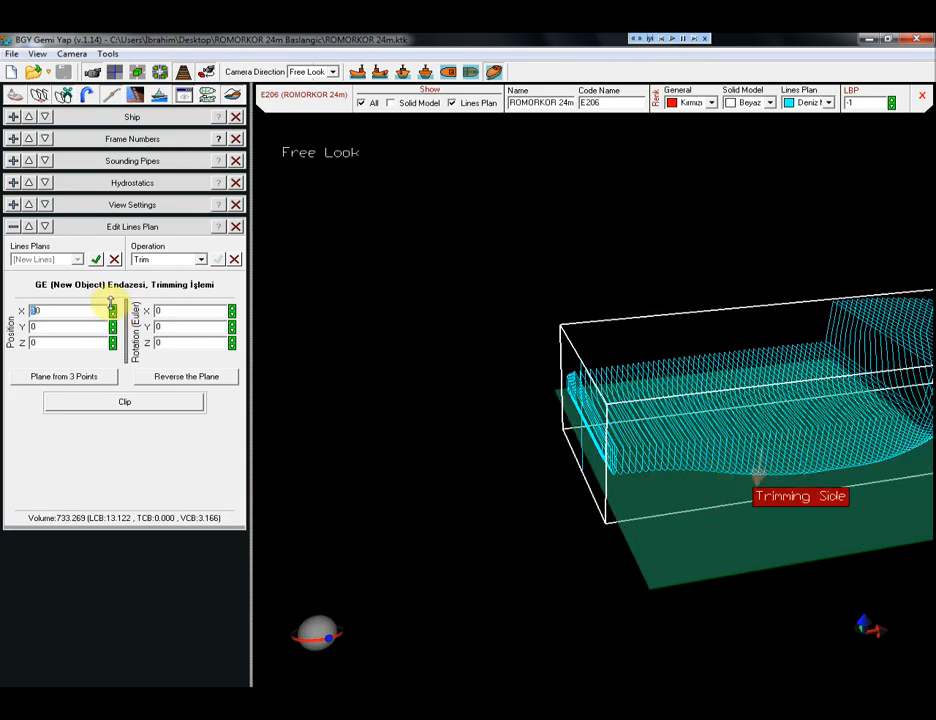
middle_click_drag(457, 445, 240, 450)
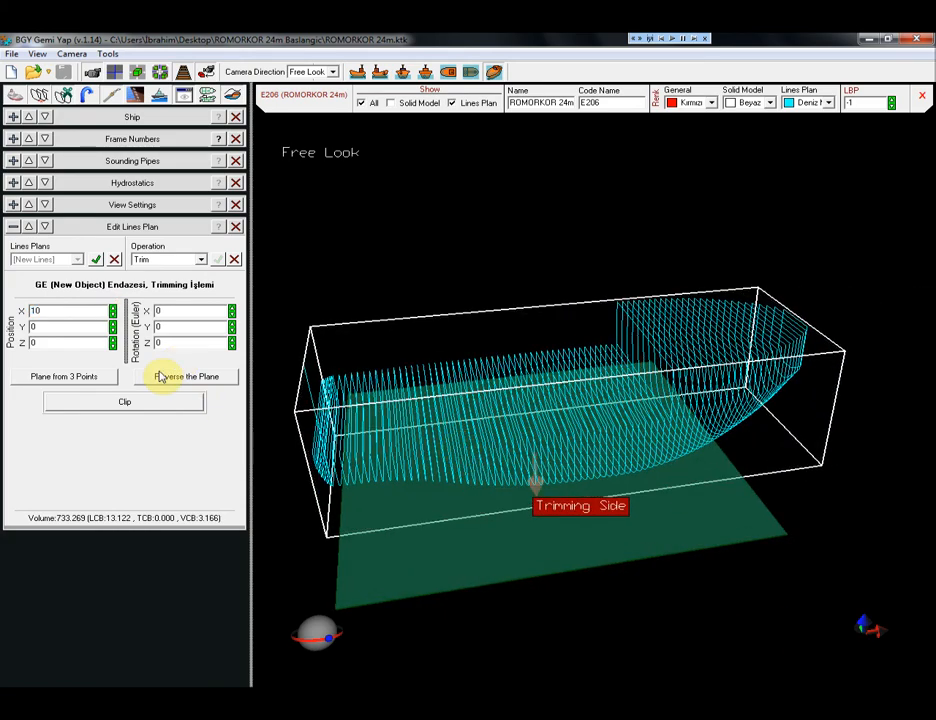
mouse_move(314, 633)
left_mouse_down()
mouse_move(306, 633)
mouse_move(318, 638)
left_mouse_up()
left_click_drag(113, 350, 112, 345)
left_click_drag(320, 635, 314, 630)
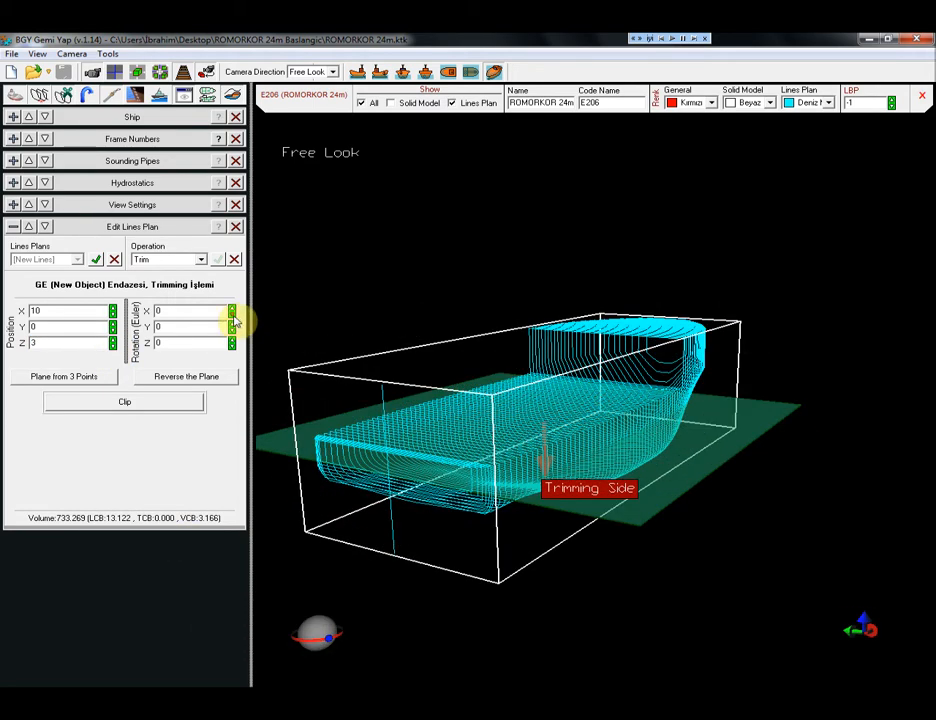
Rotate the trimming plane to 42 about Y, move it to X 5 and clip the aft end of the hull lines
left_click_drag(231, 336, 230, 313)
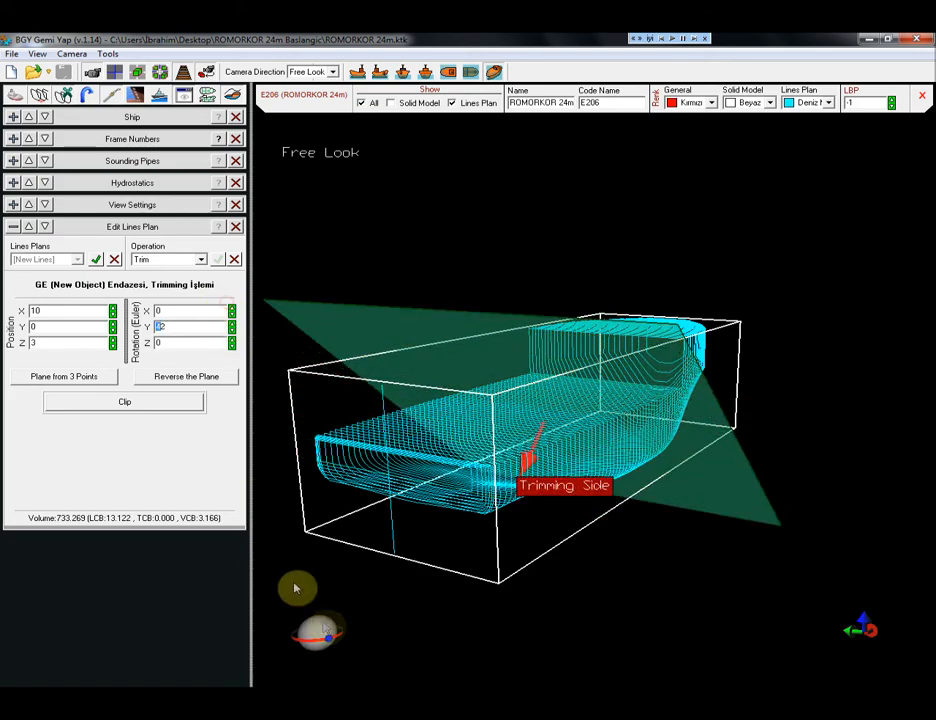
left_click_drag(316, 650, 318, 636)
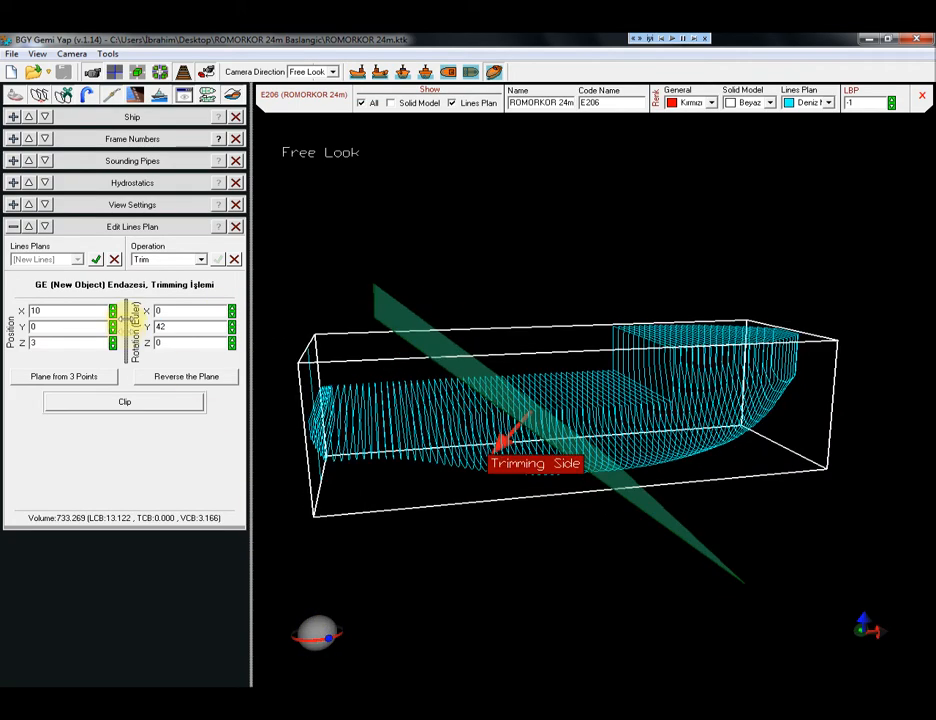
left_click_drag(112, 313, 112, 314)
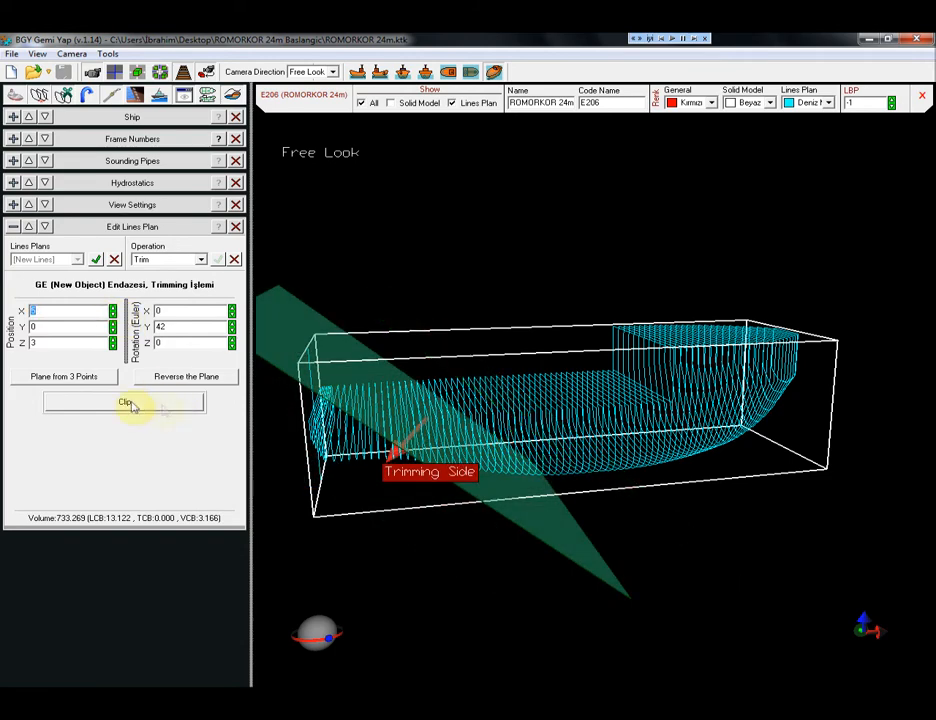
left_click(125, 402)
Set the trimming plane's Y rotation to -48 and X position to 12, and clip the forward part of the lines
left_click_drag(233, 330, 220, 386)
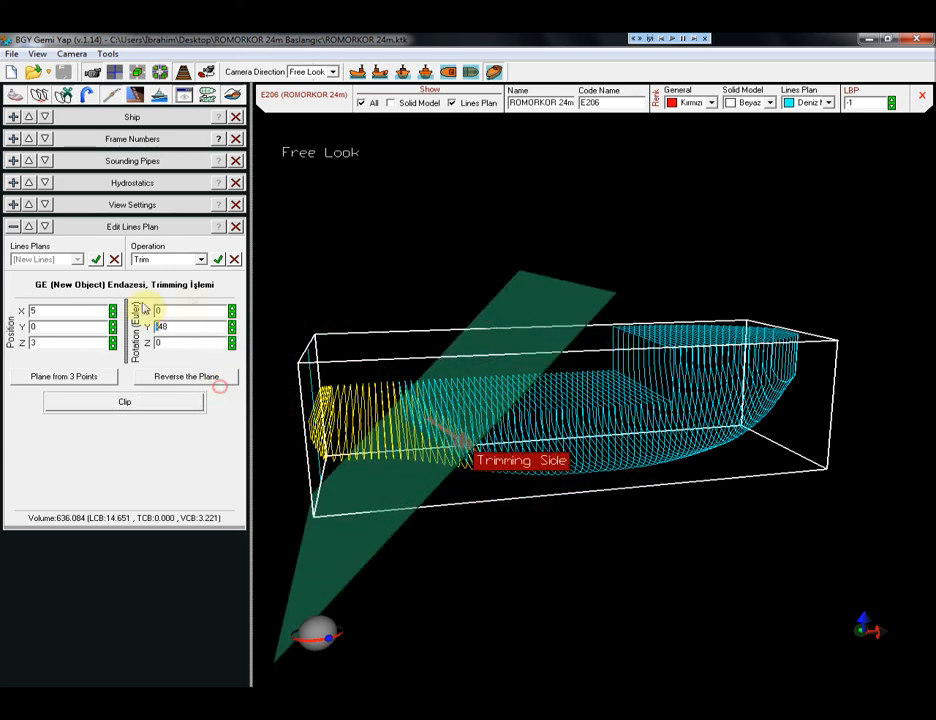
left_click_drag(119, 315, 115, 311)
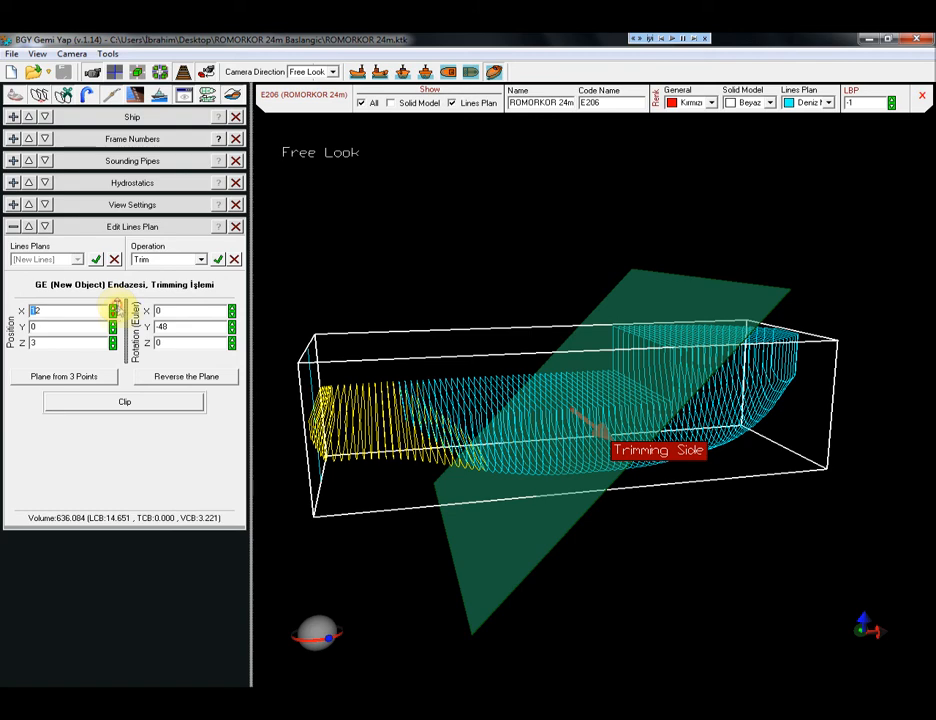
left_click(155, 404)
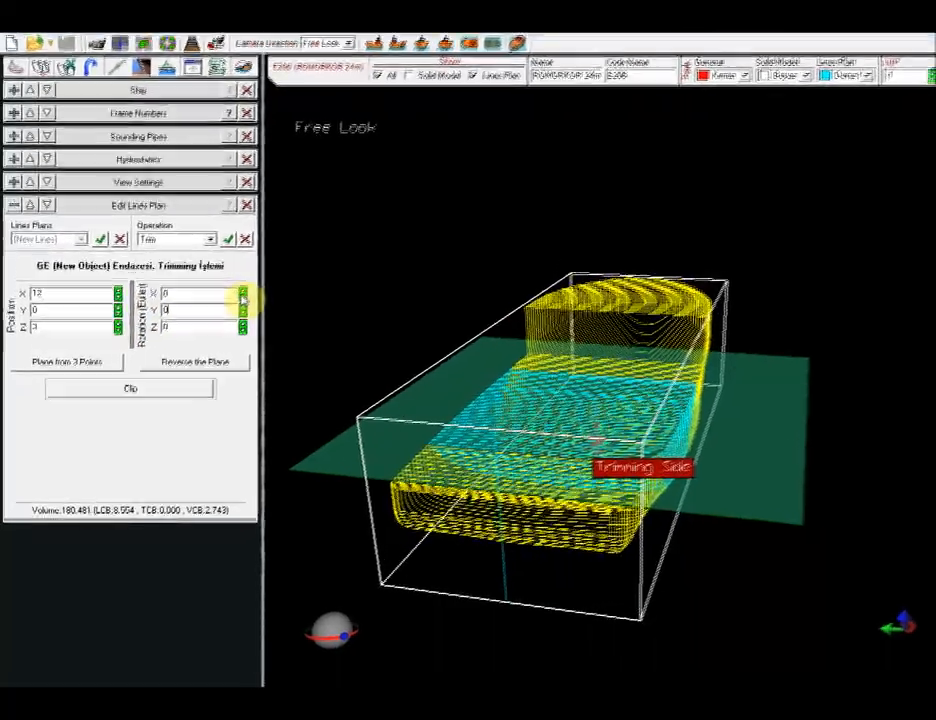
Set the trimming plane's rotation to X -42 and Y 0, and clip the remaining midship lines
left_click_drag(232, 314, 231, 346)
left_click_drag(298, 244, 299, 235)
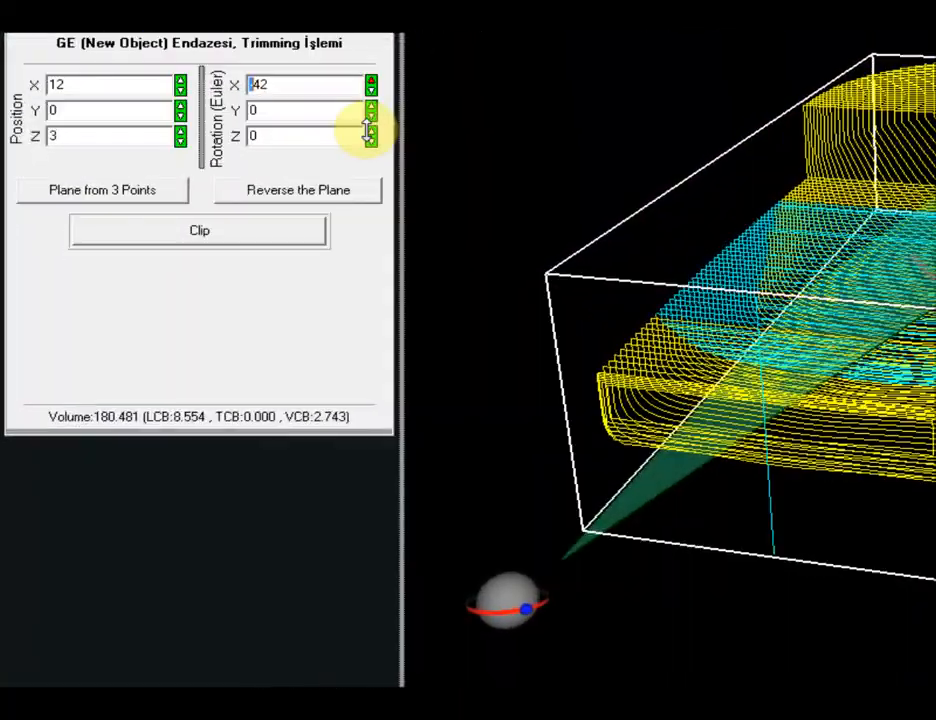
left_click(240, 248)
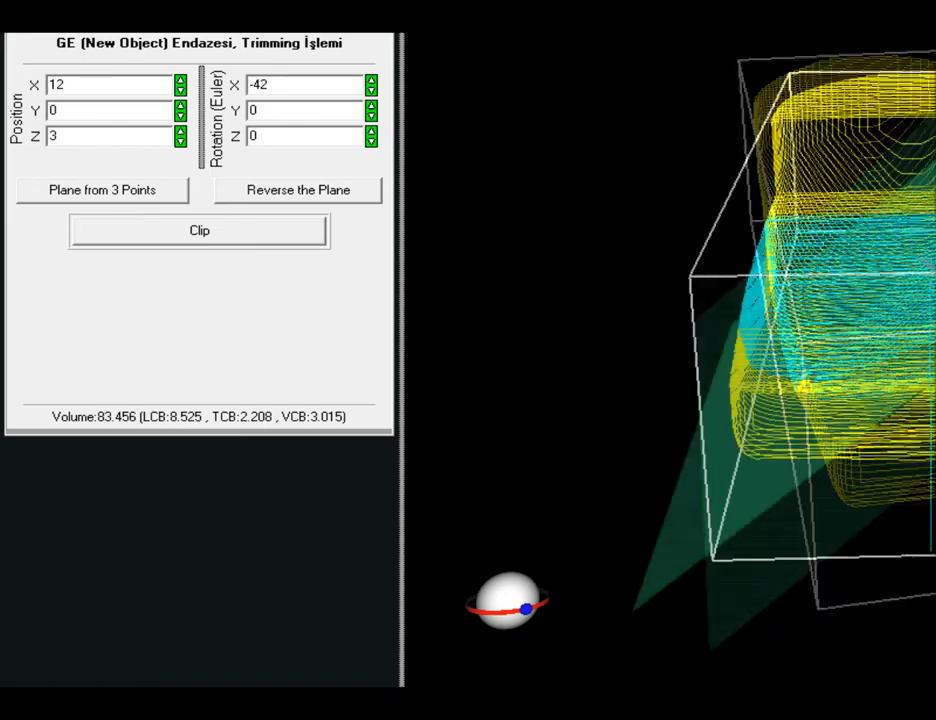
Set the trimming plane's X rotation to -145 and clip the remaining lines again
left_click_drag(526, 609, 527, 613)
left_click(370, 86)
left_click_drag(370, 86, 392, 195)
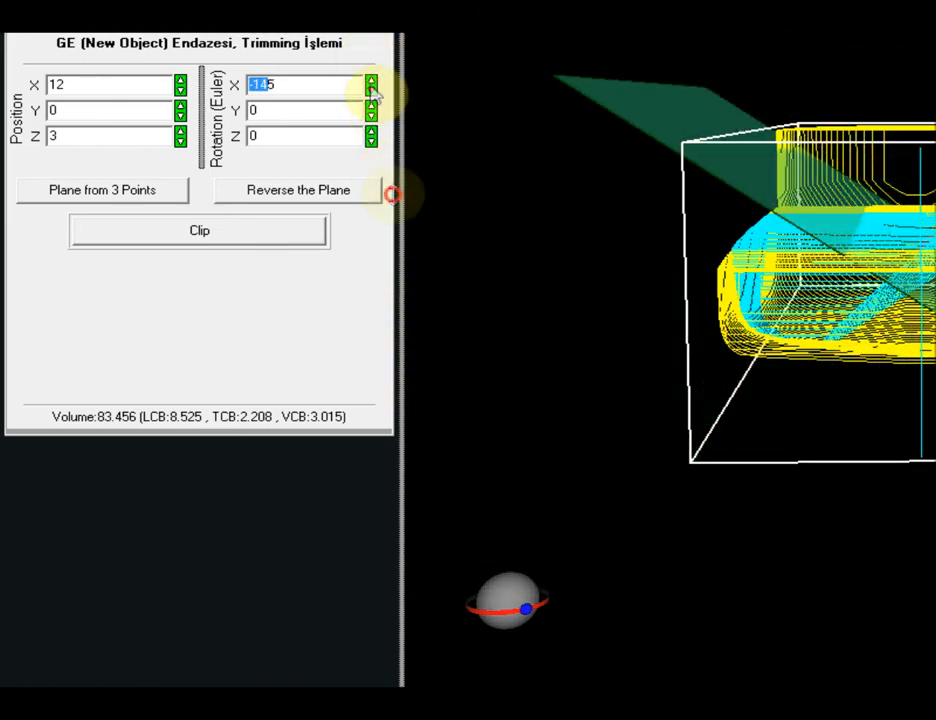
left_click(251, 240)
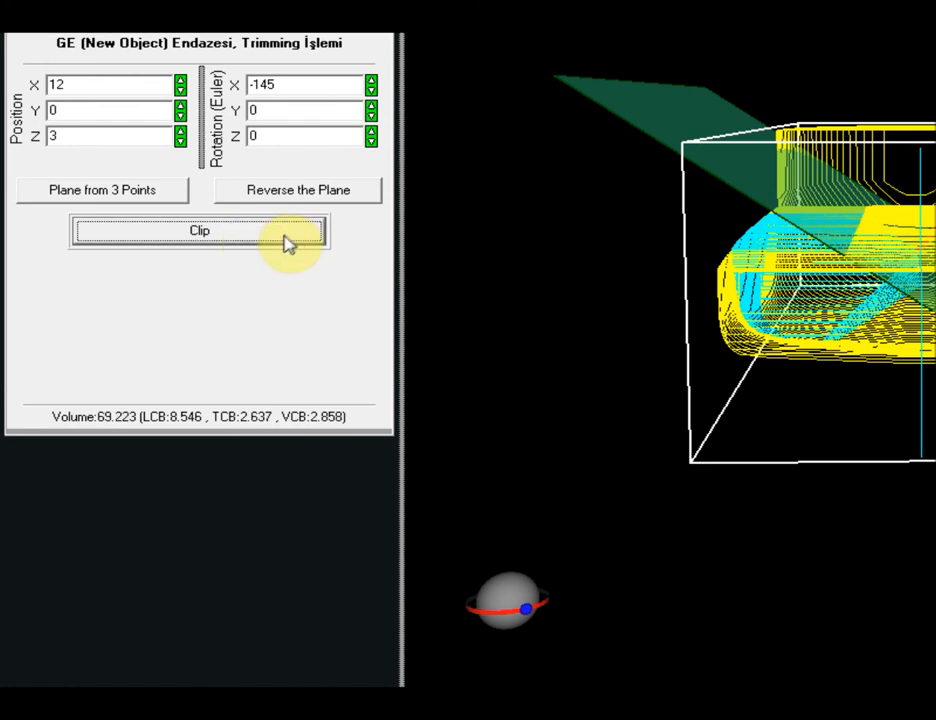
Set the trimming plane's X rotation to -92 and Y position to 0.66, and clip the lines near the centreline
left_click_drag(372, 88, 373, 34)
left_click_drag(184, 112, 228, 259)
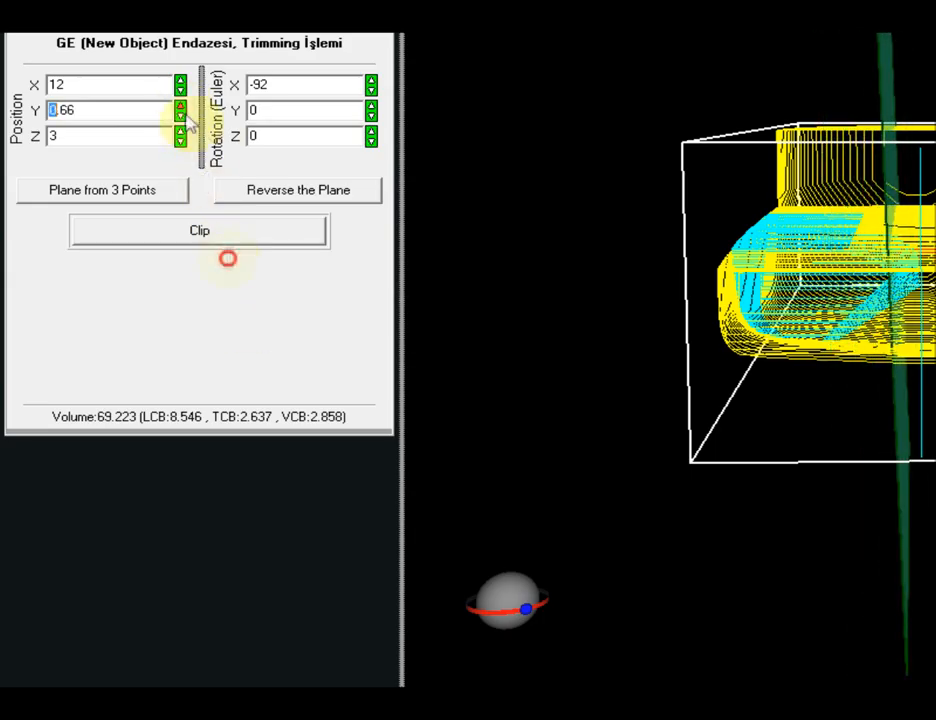
left_click(226, 232)
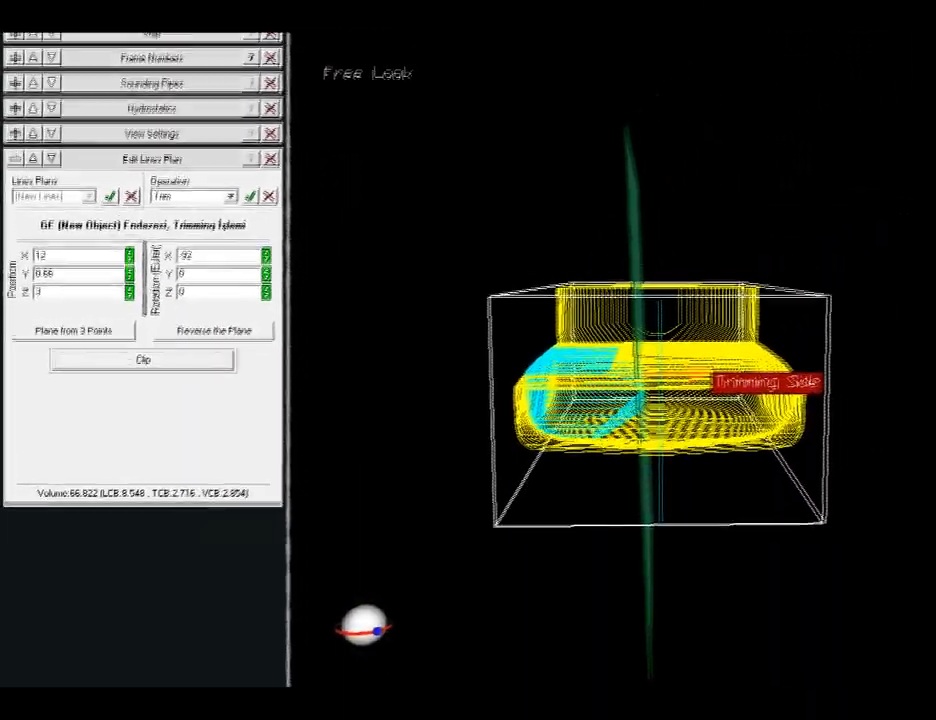
Approve the trimming and save the trimmed lines plan as a new tank with code YE01 and name Yeni Eleman 01
left_click_drag(504, 598, 510, 610)
scroll(511, 611, "up", 3)
left_click_drag(320, 643, 321, 634)
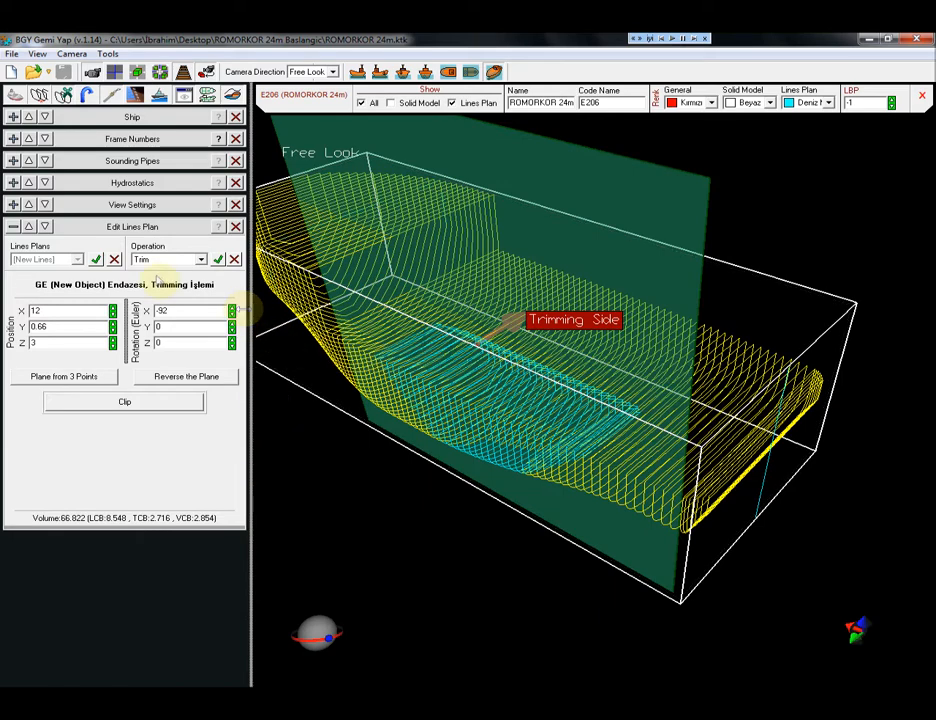
left_click(95, 260)
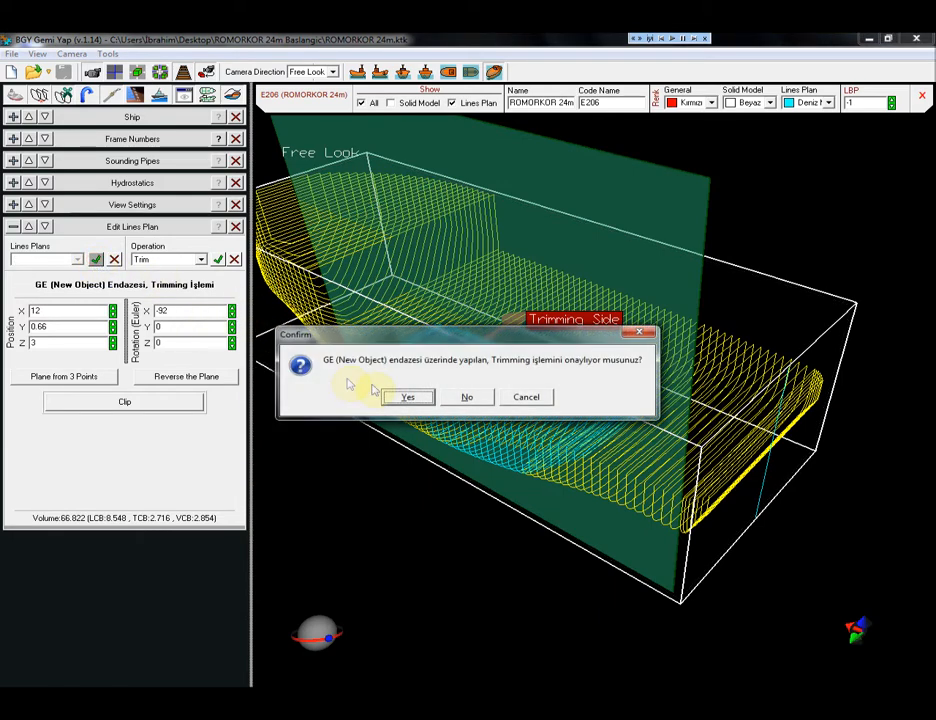
left_click(401, 396)
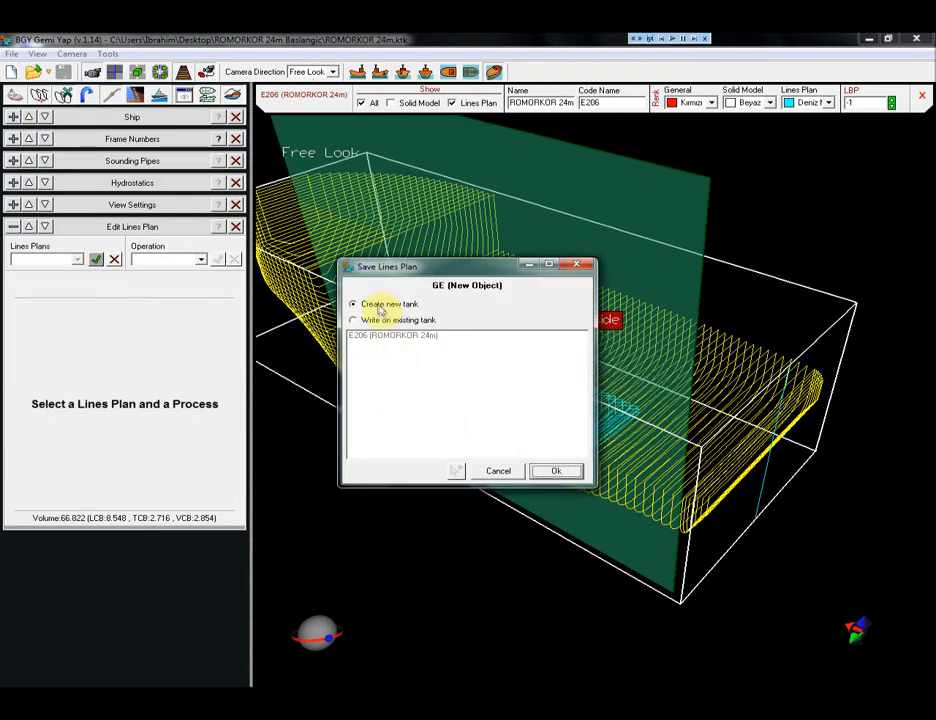
left_click(570, 474)
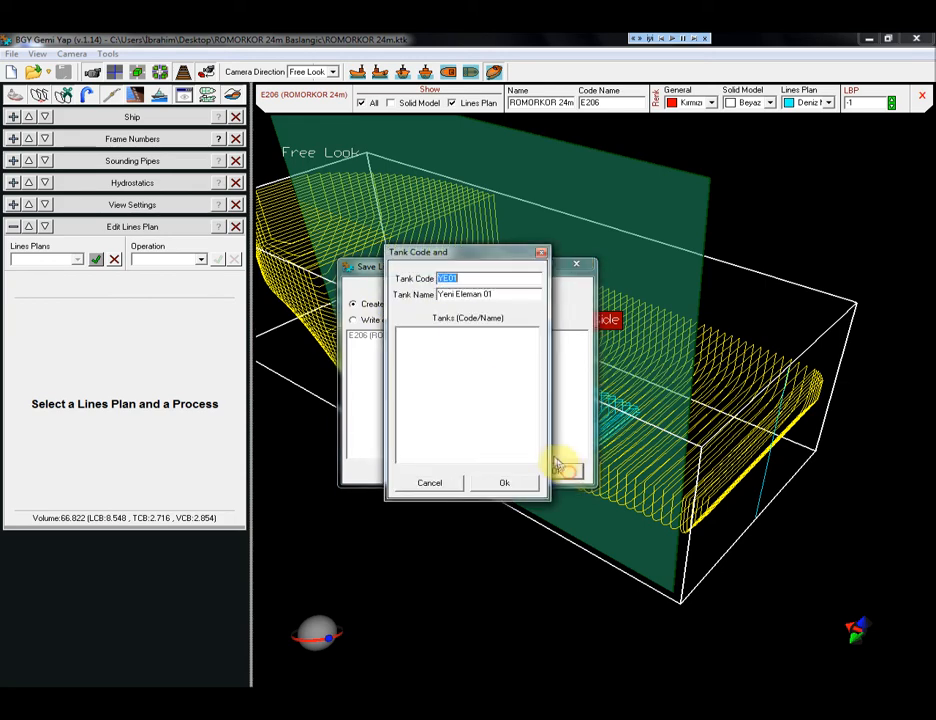
left_click(481, 489)
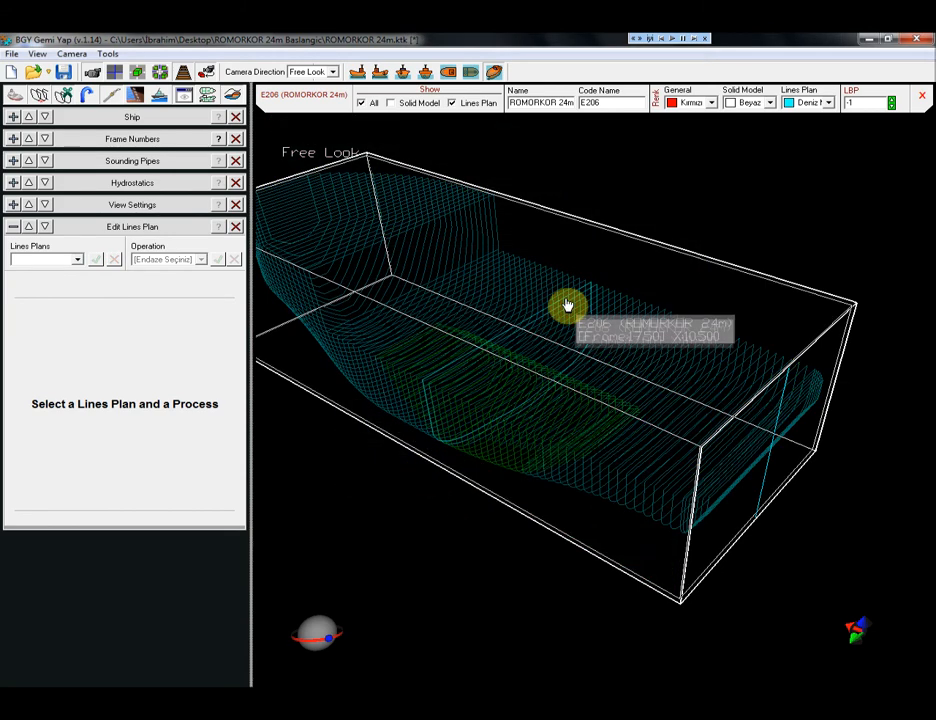
Select the new tank YE01 and set its lines plan colour to Sarı (yellow)
left_click(487, 408)
left_click(826, 102)
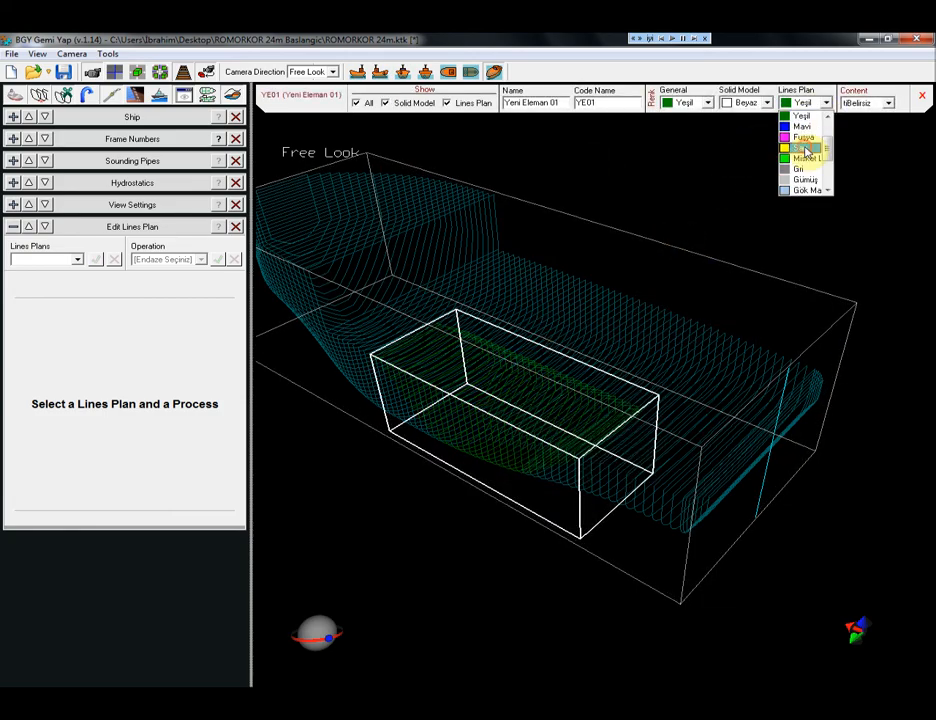
left_click(812, 150)
left_click_drag(318, 627, 312, 648)
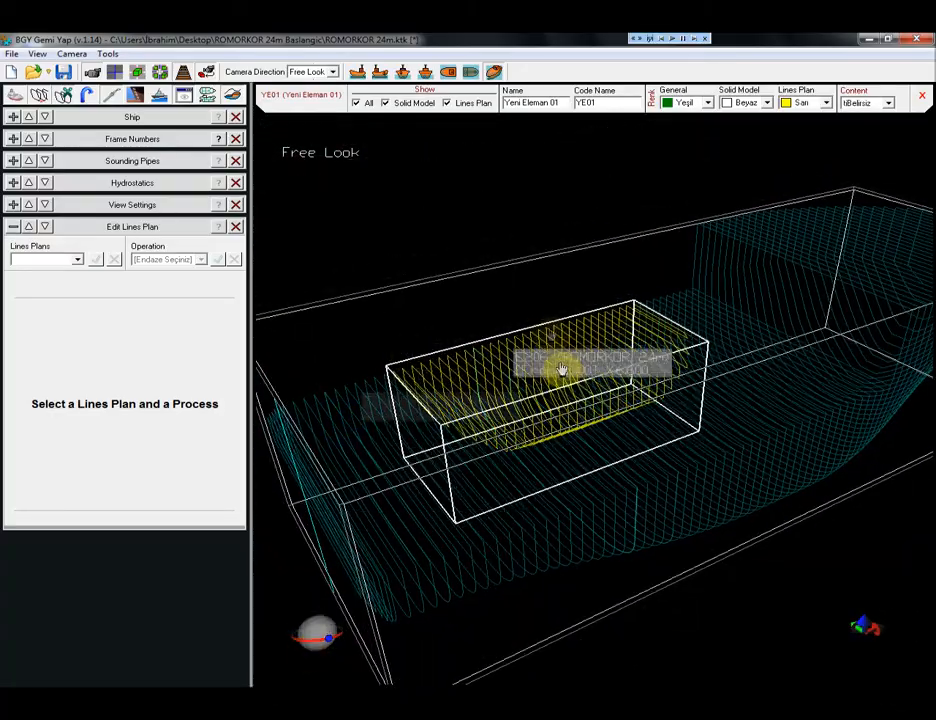
Delete the selected tank YE01 from the model
mouse_move(565, 374)
key("Delete")
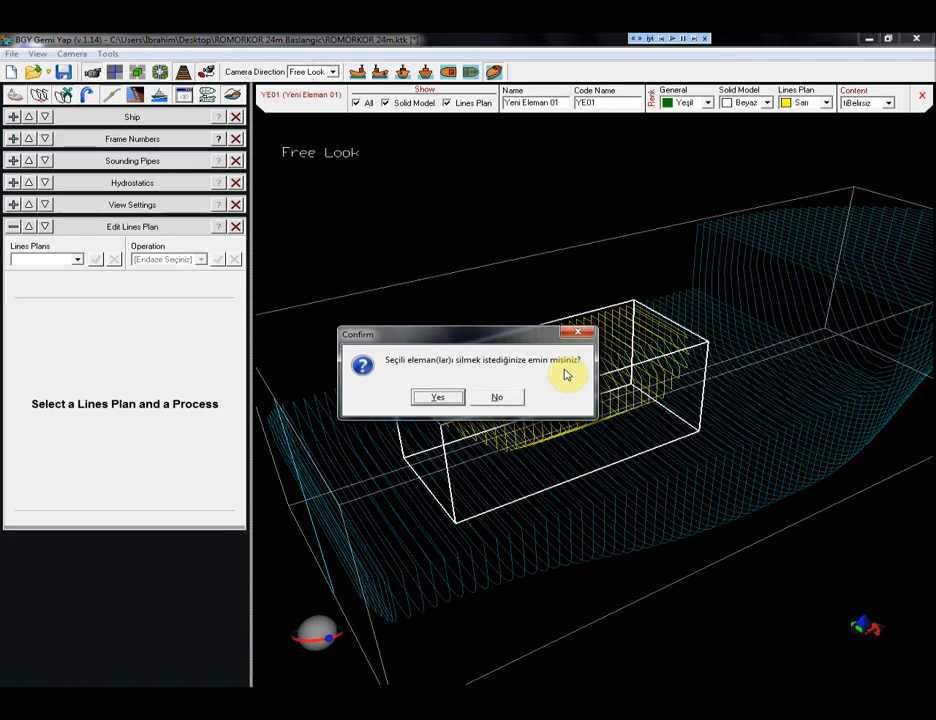
key("Return")
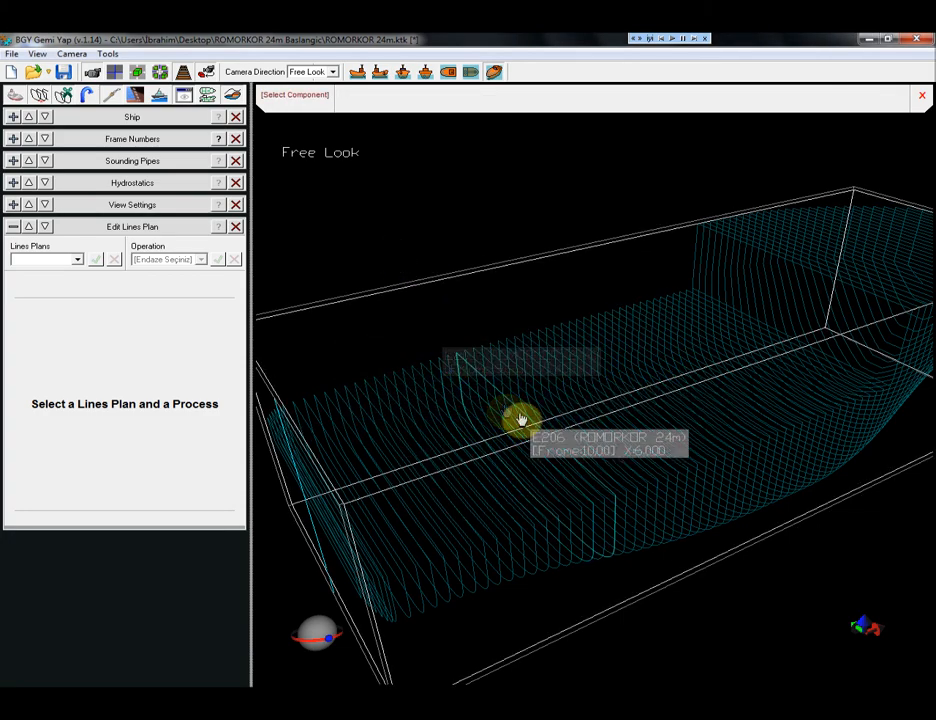
middle_click_drag(520, 418, 552, 416)
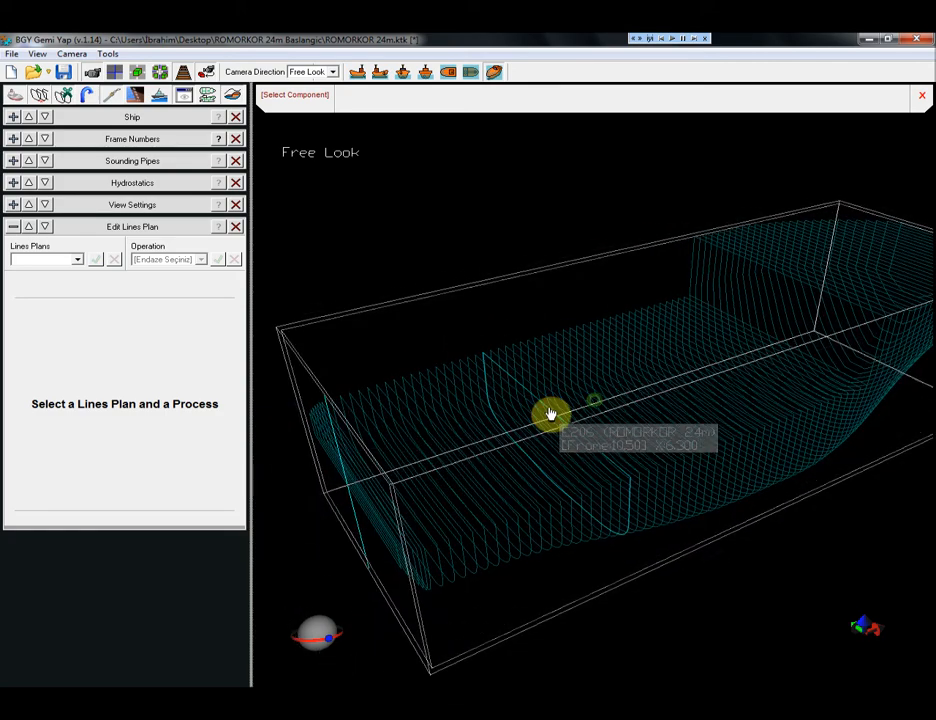
scroll(549, 411, "down", 1)
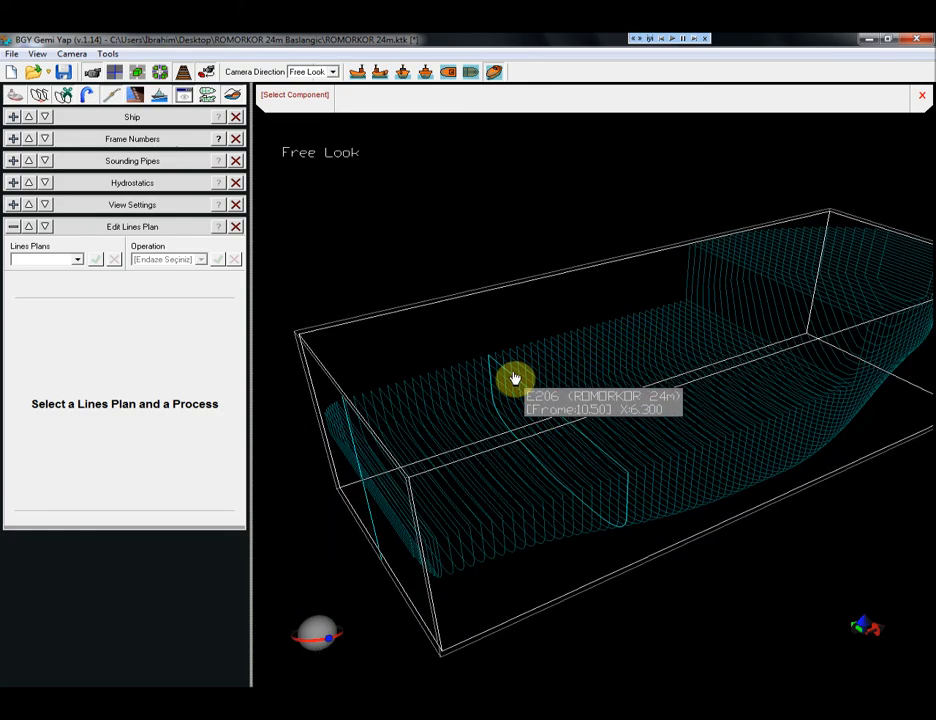
Start the Extract Lines operation on a copy of the hull E206 (ROMORKOR 24m) lines plan
right_click(515, 377)
mouse_move(589, 465)
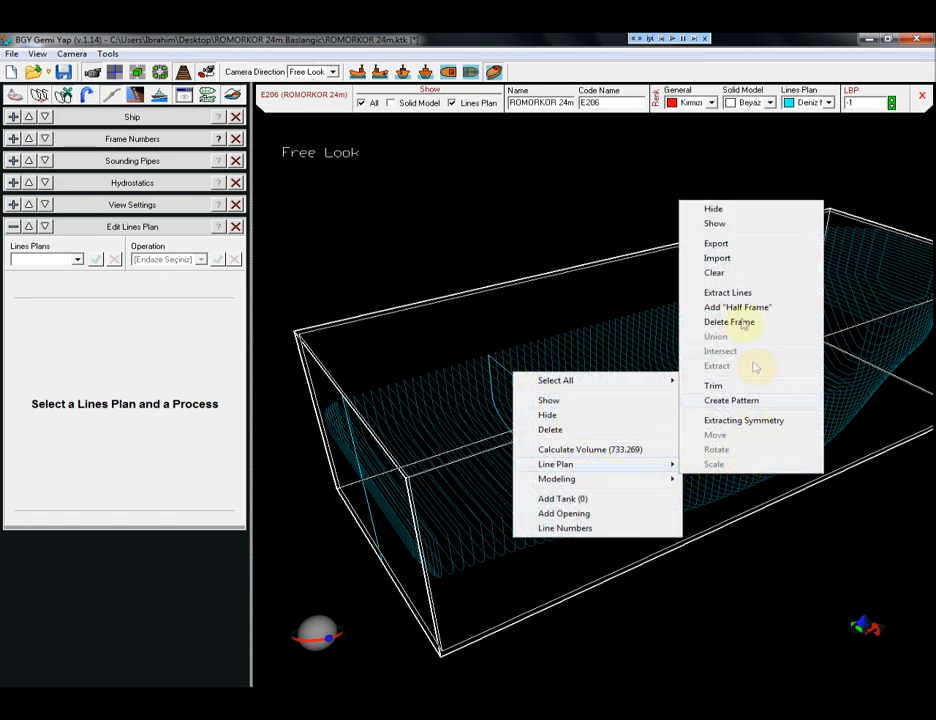
left_click(733, 294)
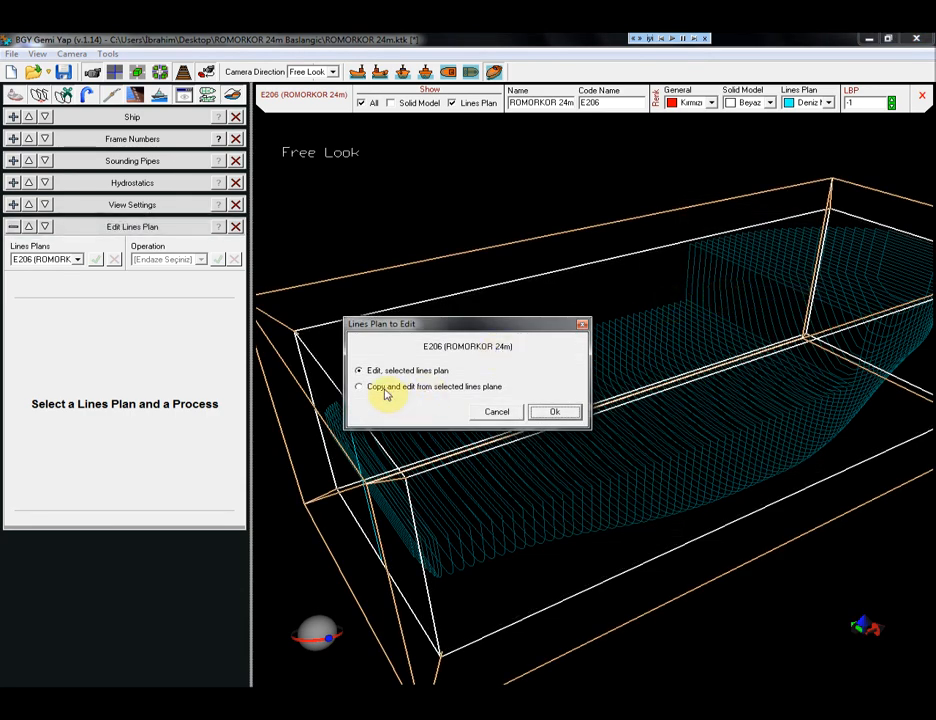
left_click(550, 412)
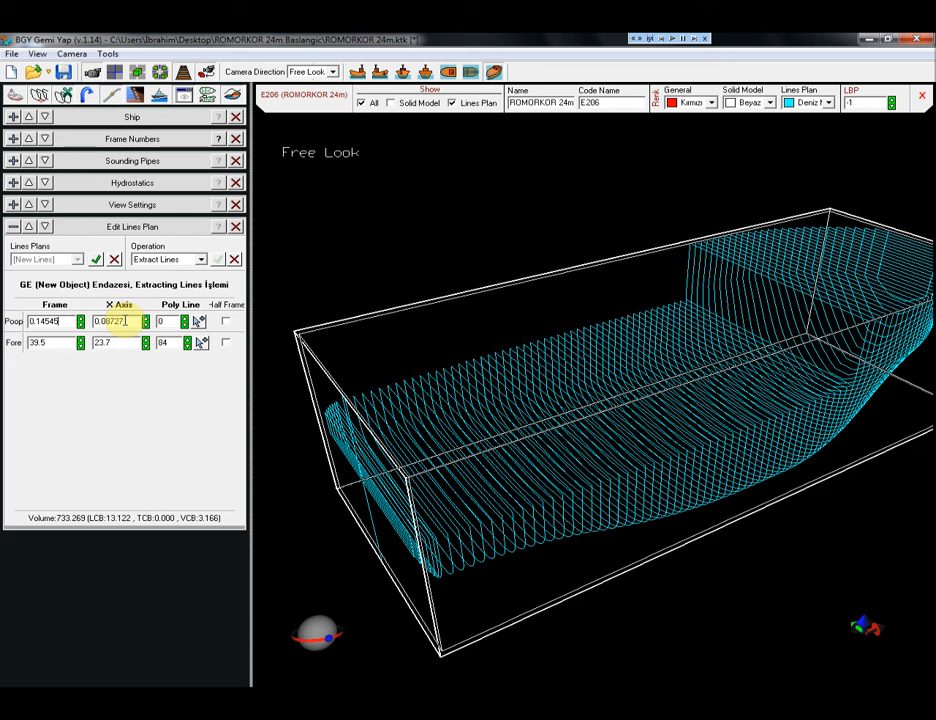
Pick frame 16 as the poop limit and frame 21 as the fore limit, and approve the line extraction
left_click(127, 321)
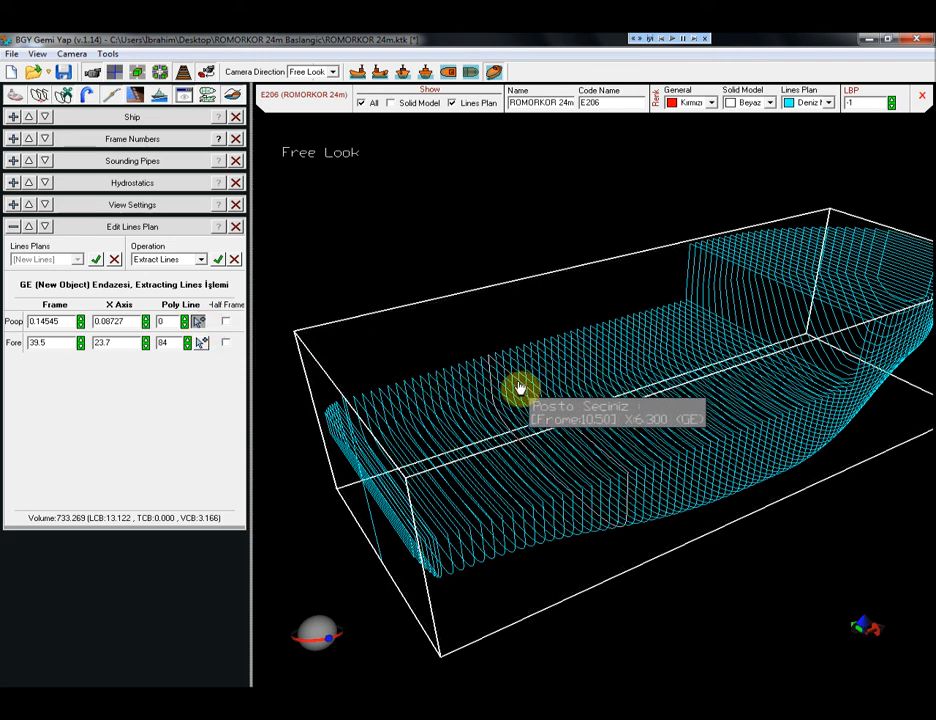
left_click(596, 360)
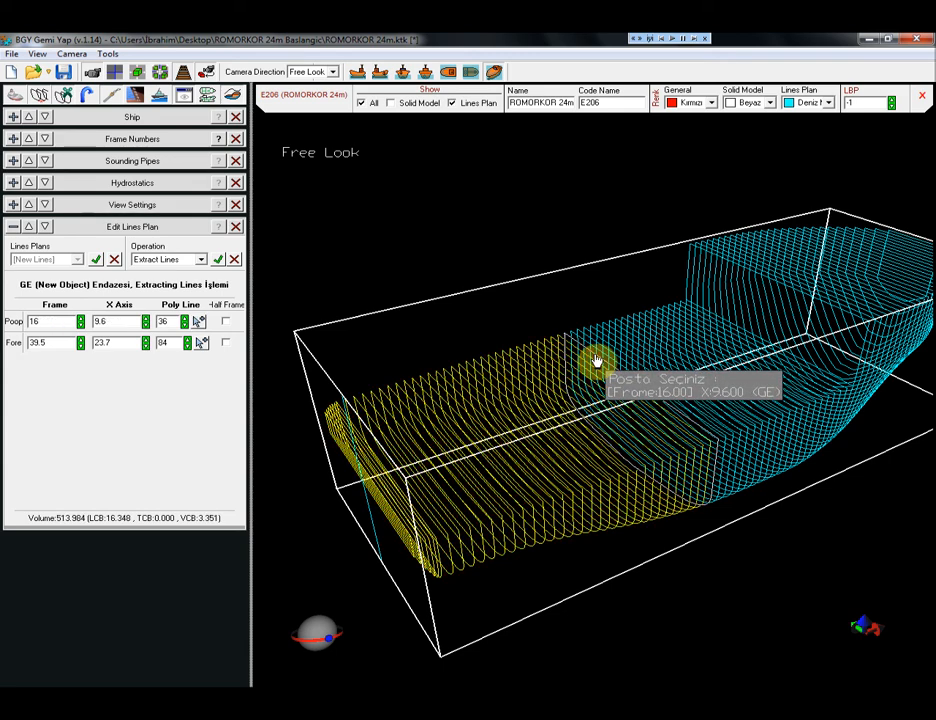
left_click(201, 342)
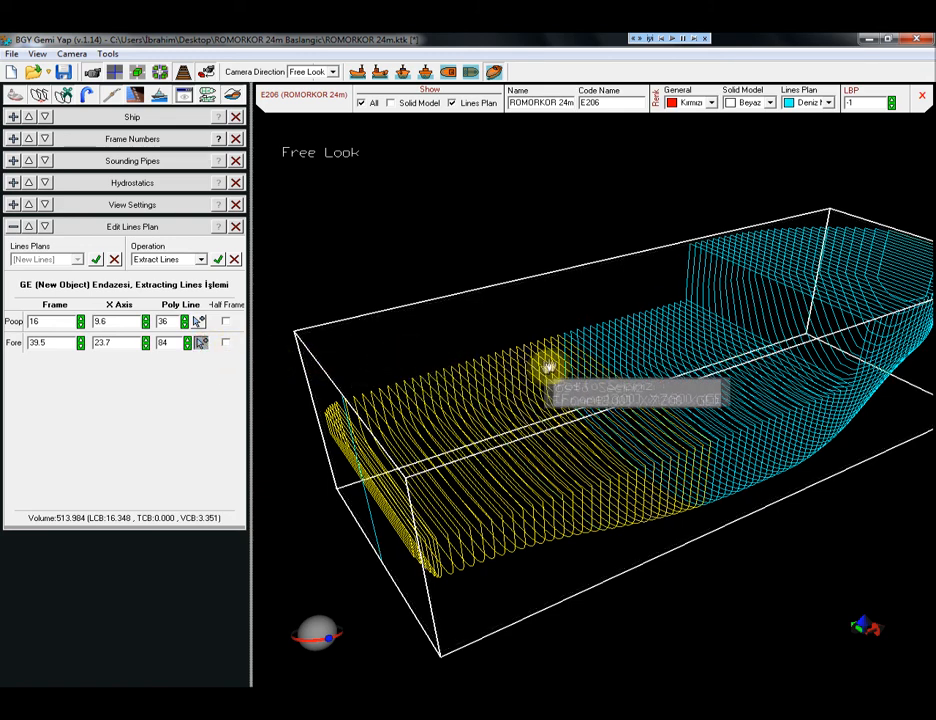
left_click(659, 338)
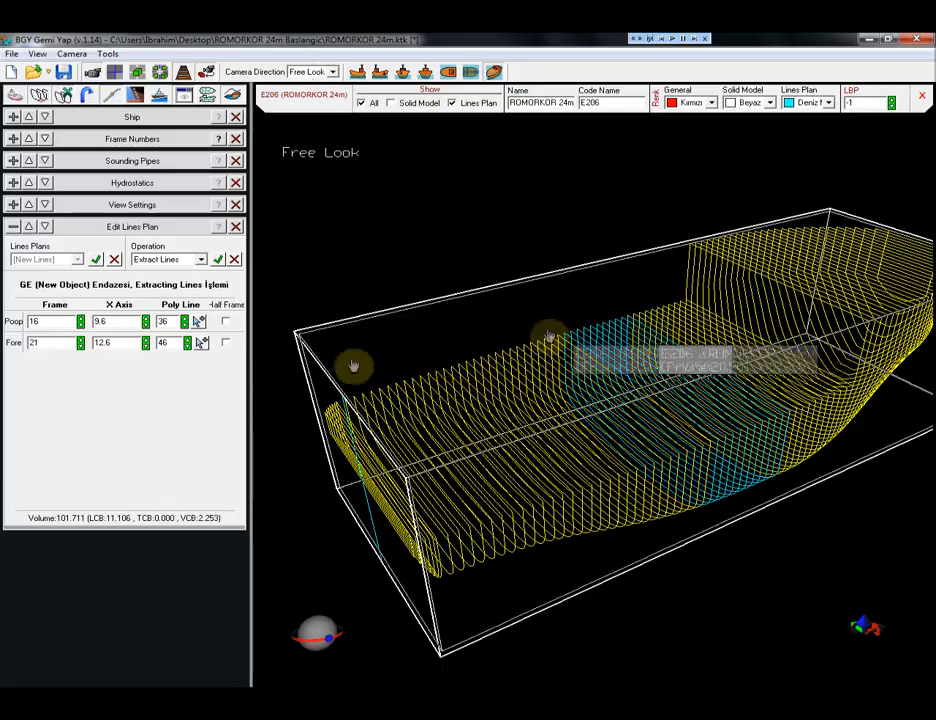
left_click_drag(313, 627, 333, 646)
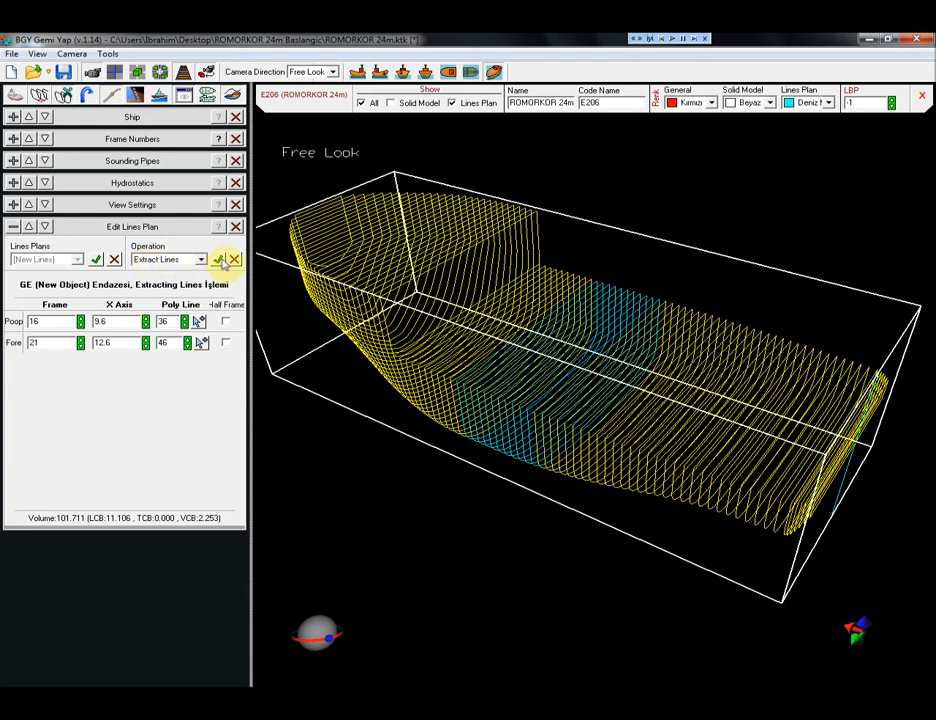
left_click(219, 260)
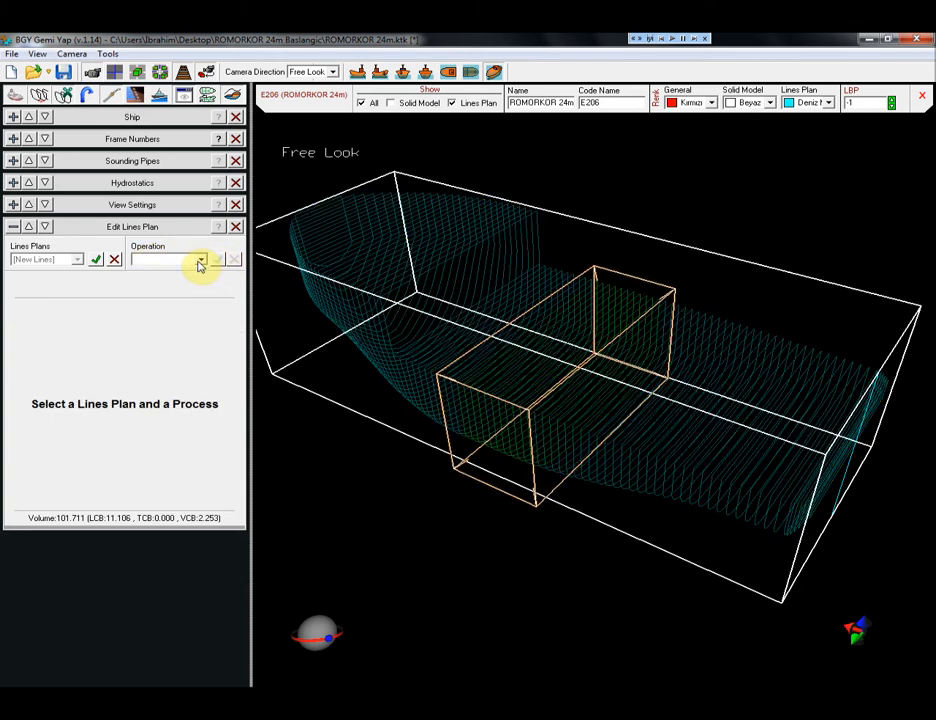
Trim the extracted lines with a plane at X rotation -90 and Y position 3.3, clipping the inboard part
left_click_drag(200, 289, 200, 309)
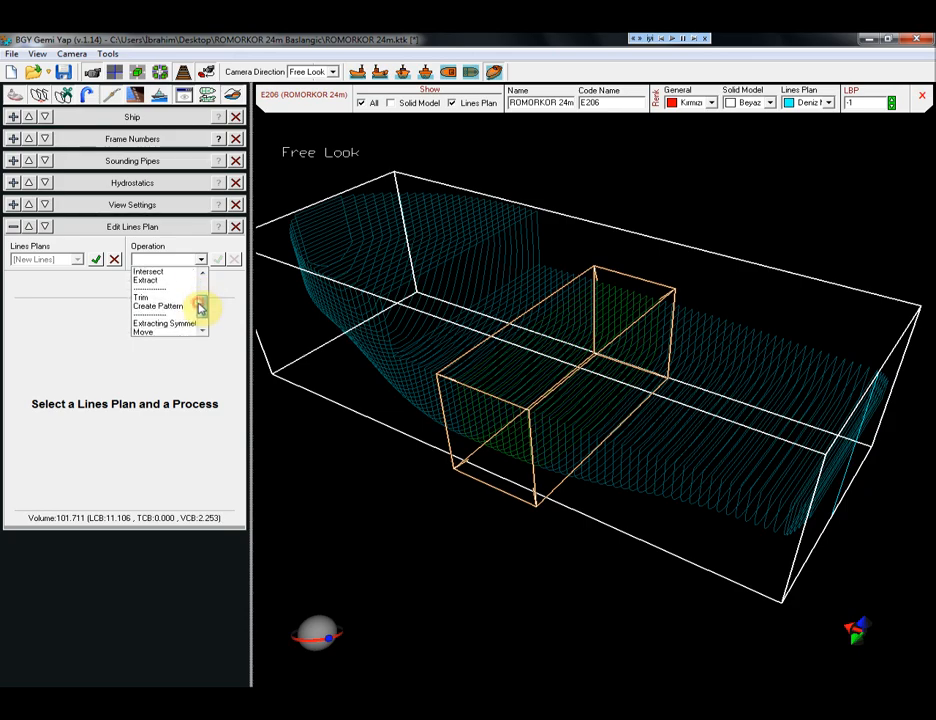
left_click(165, 298)
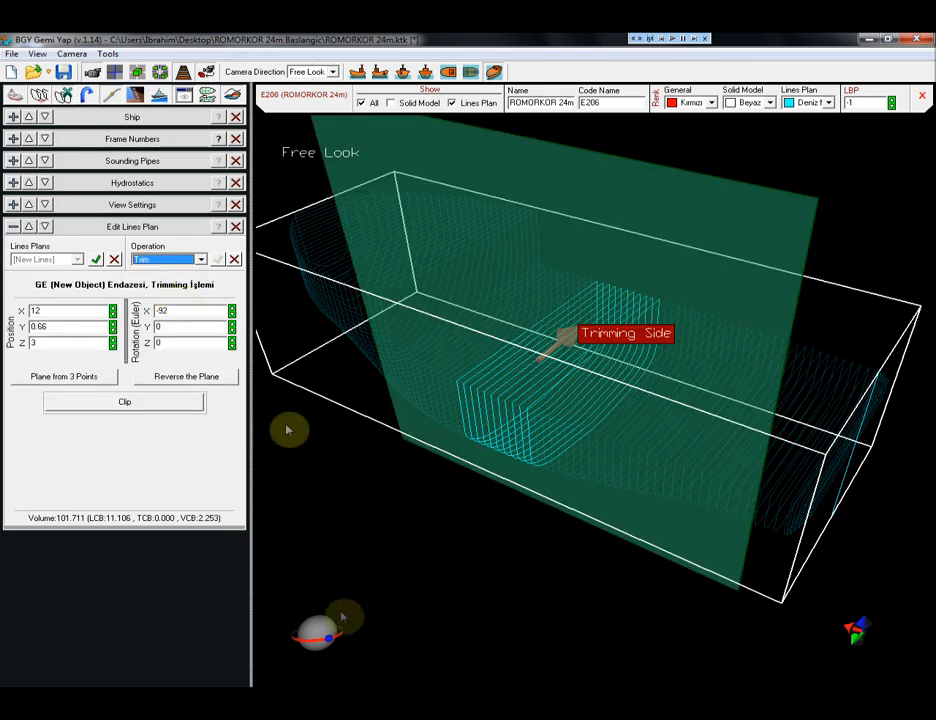
left_click_drag(319, 637, 272, 640)
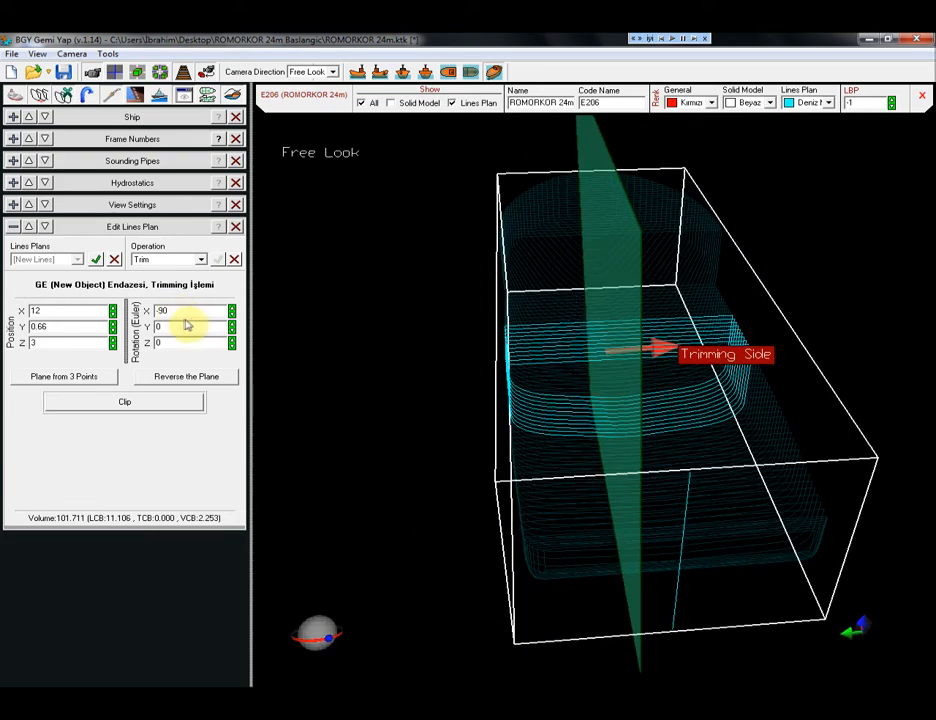
left_click_drag(327, 637, 301, 624)
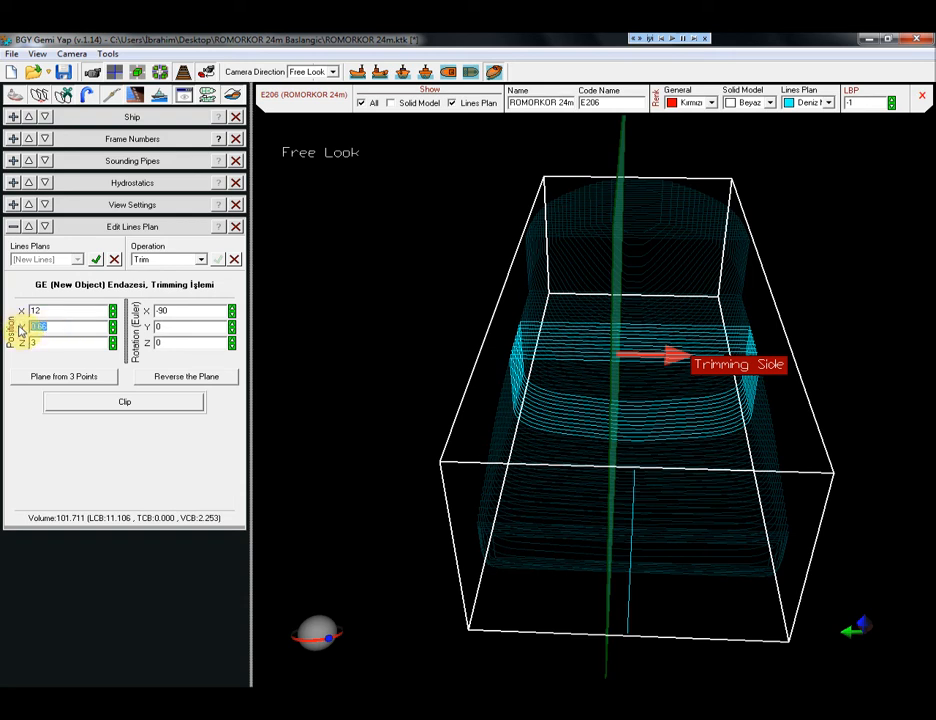
key("Return")
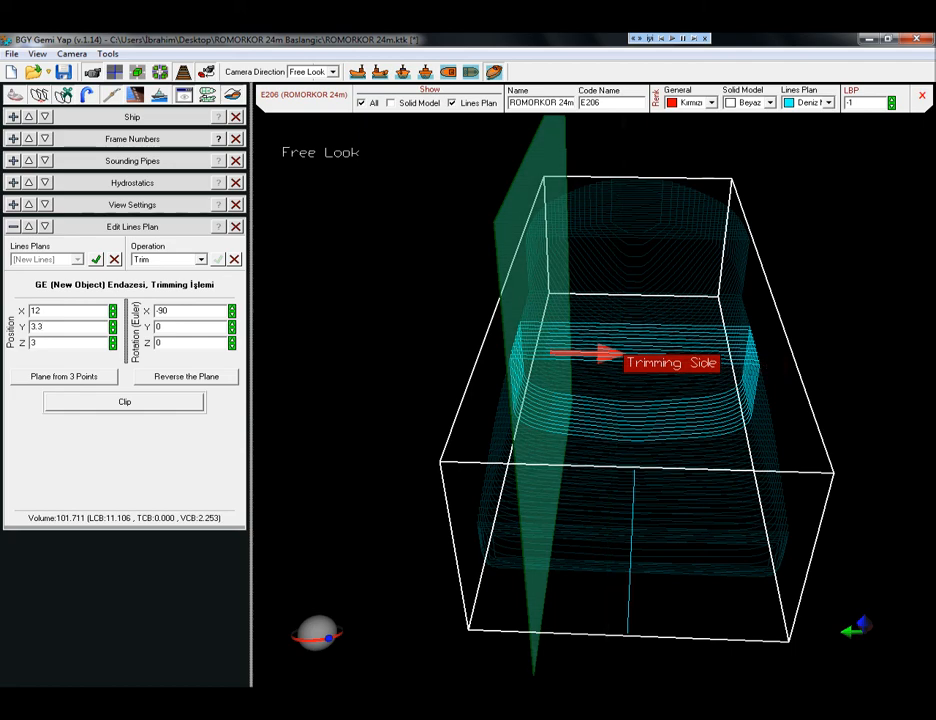
left_click_drag(318, 628, 340, 628)
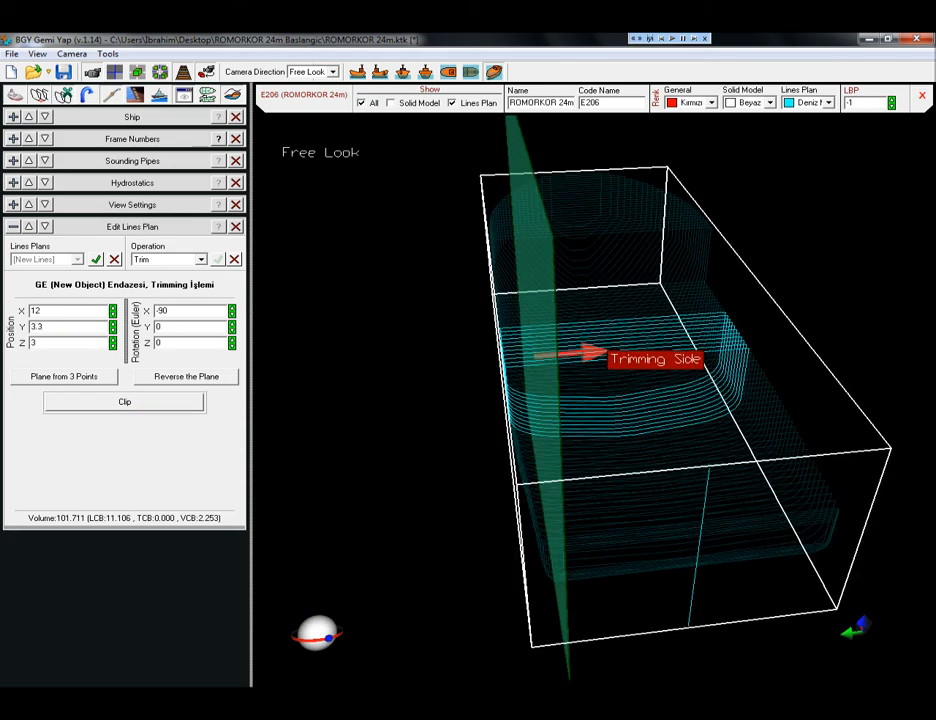
left_click(139, 405)
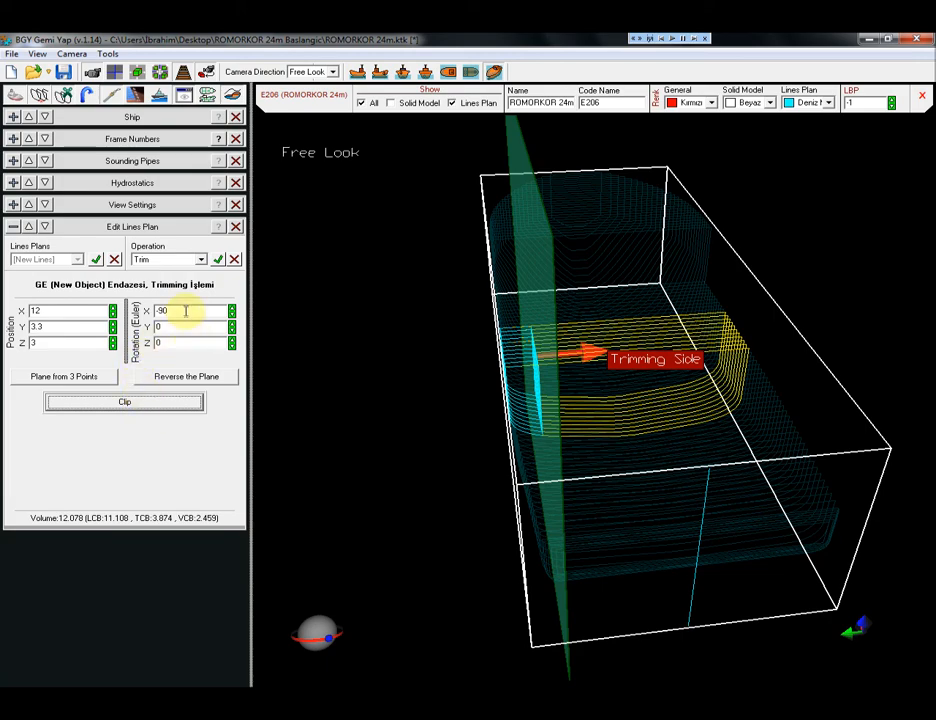
Set the trimming plane's X rotation to 0, reverse it, set its Z position to 2.4 and clip the lines above it
left_click_drag(185, 310, 137, 312)
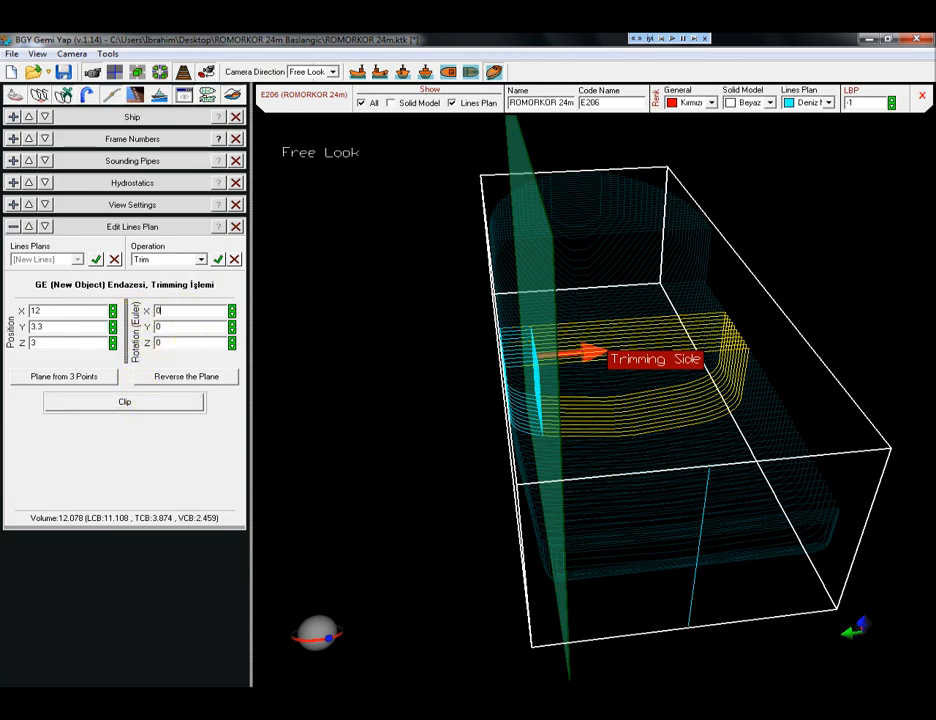
key("Return")
mouse_move(318, 634)
left_mouse_down()
mouse_move(350, 590)
mouse_move(318, 645)
left_mouse_up()
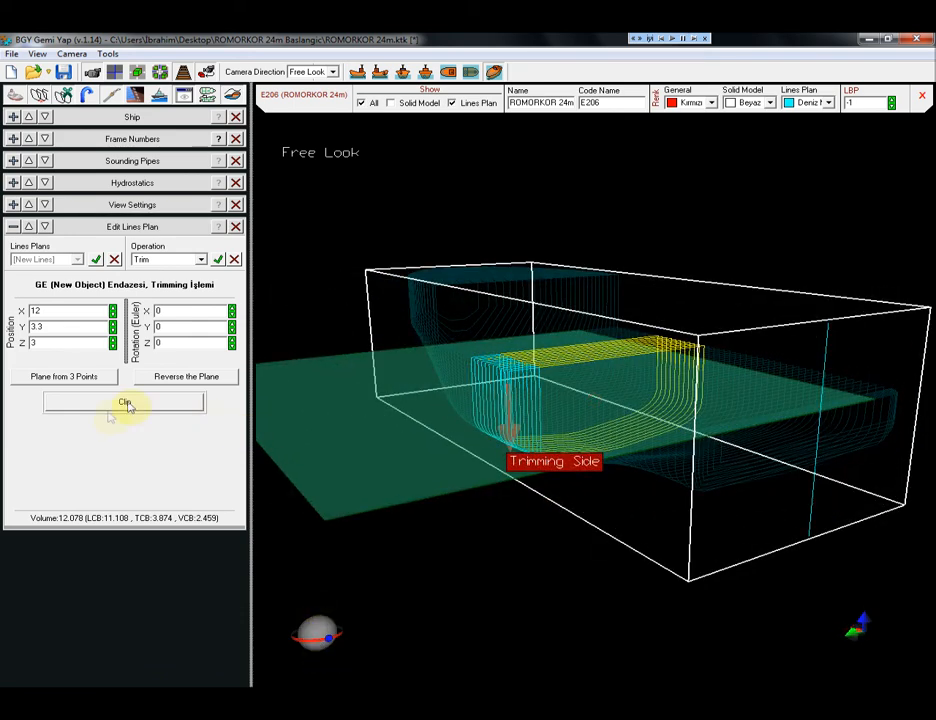
left_click(165, 380)
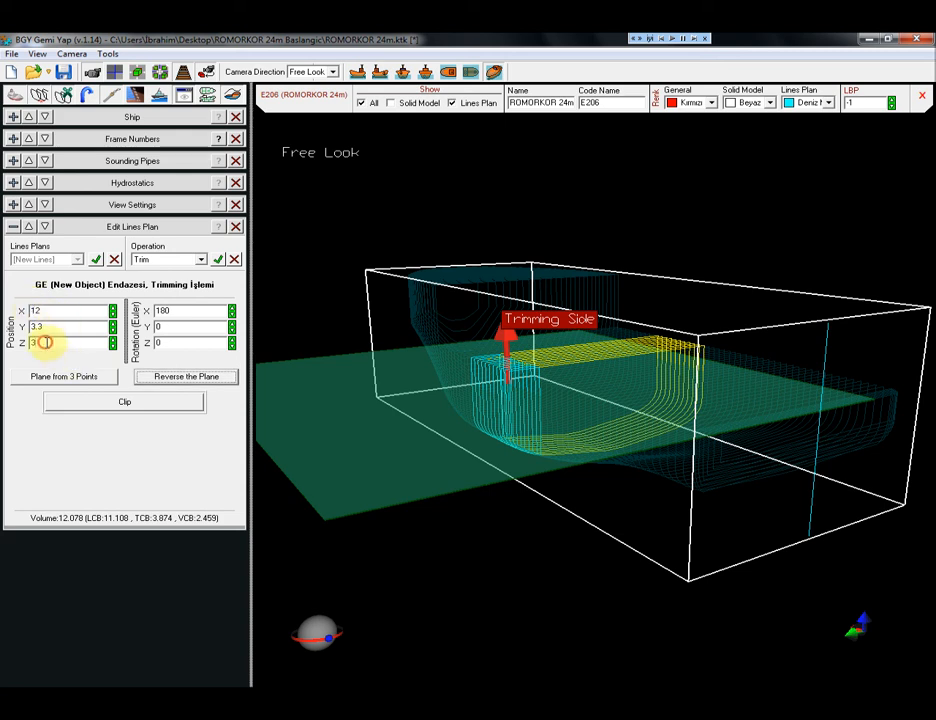
key("Return")
left_click_drag(320, 641, 275, 619)
left_click(154, 403)
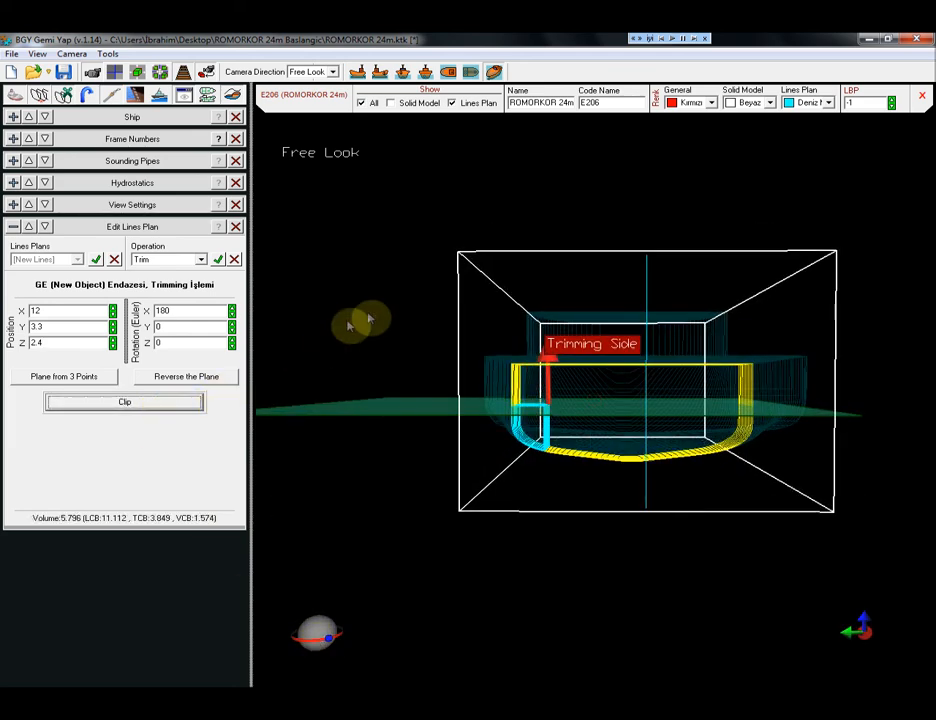
Approve the trimming and save the resulting lines plan as a new tank
left_click(94, 260)
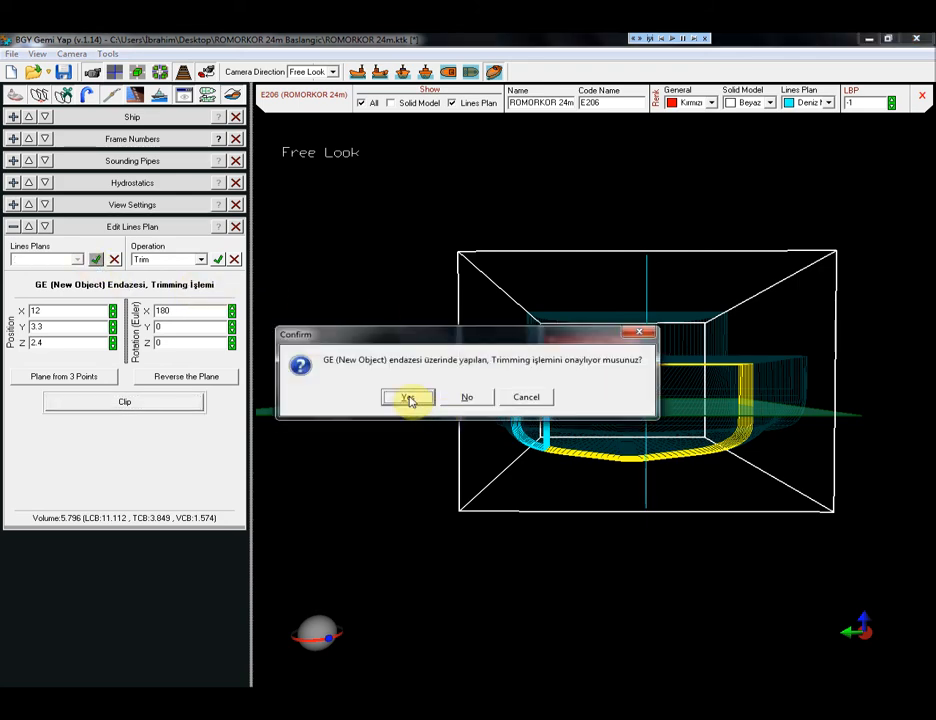
left_click(409, 398)
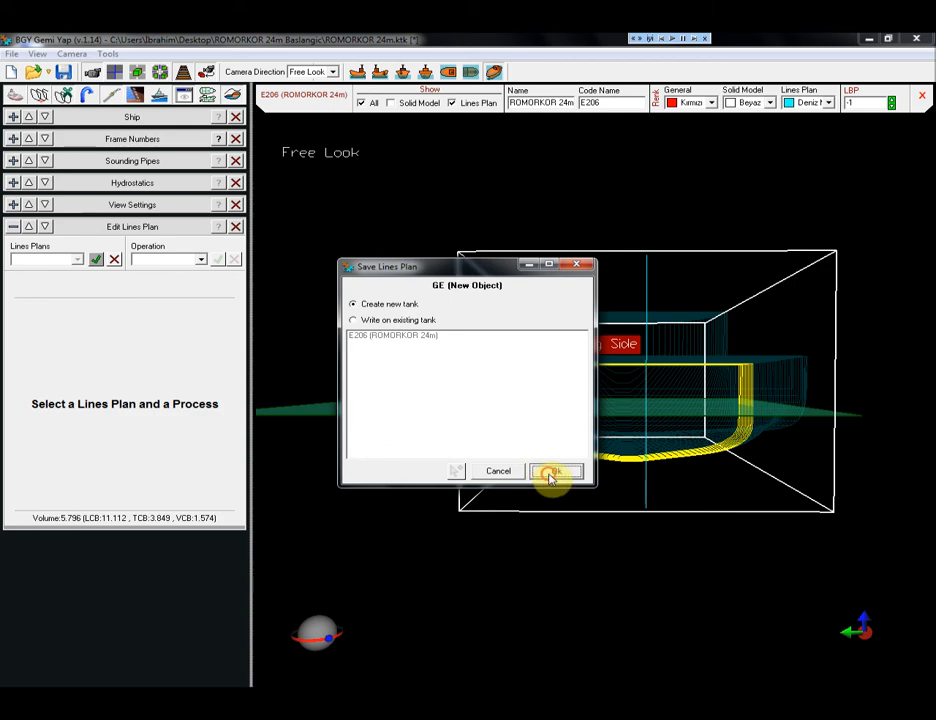
left_click(550, 476)
left_click(516, 484)
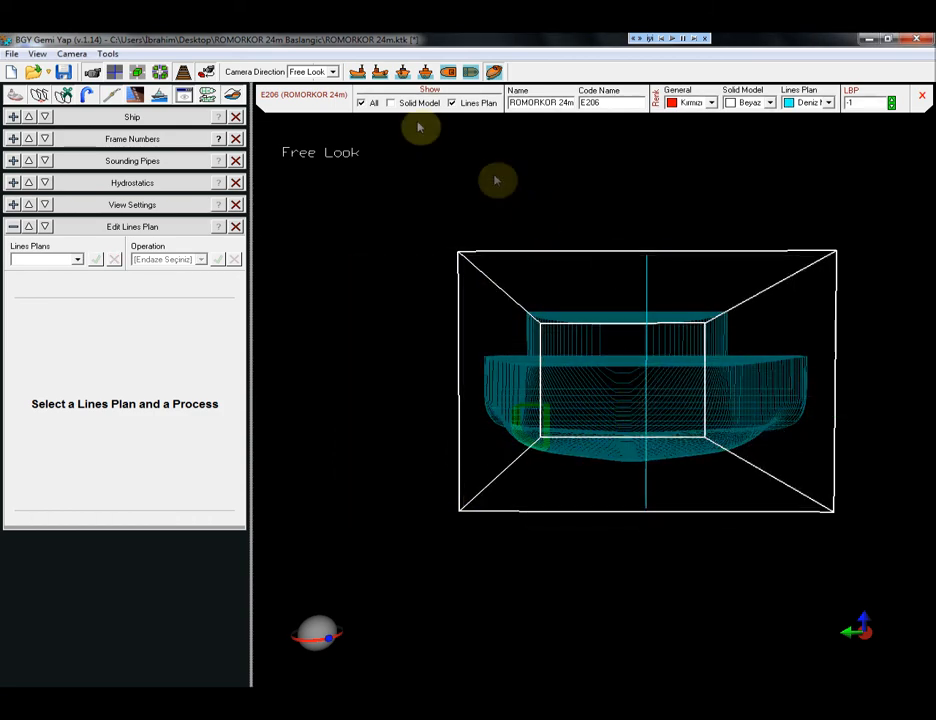
Hide the hull, select the new tank and set its lines plan colour to Sarı (yellow)
left_click(370, 104)
left_click(550, 429)
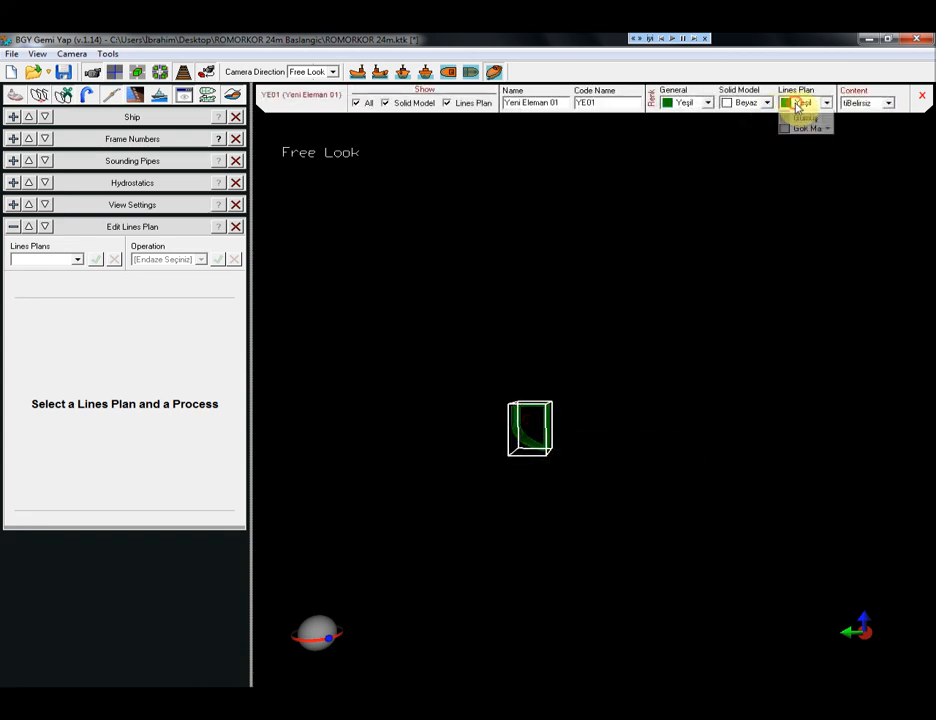
left_click(826, 103)
mouse_move(827, 150)
left_mouse_down()
mouse_move(826, 172)
mouse_move(827, 138)
mouse_move(829, 146)
left_mouse_up()
left_click(801, 160)
mouse_move(327, 632)
left_mouse_down()
mouse_move(362, 655)
mouse_move(286, 634)
mouse_move(358, 638)
mouse_move(320, 633)
left_mouse_up()
scroll(326, 636, "up", 4)
scroll(322, 632, "up", 3)
Set the tank's content to tiDO, its code name to T01 and its name to DO Settling
left_click_drag(553, 103, 478, 112)
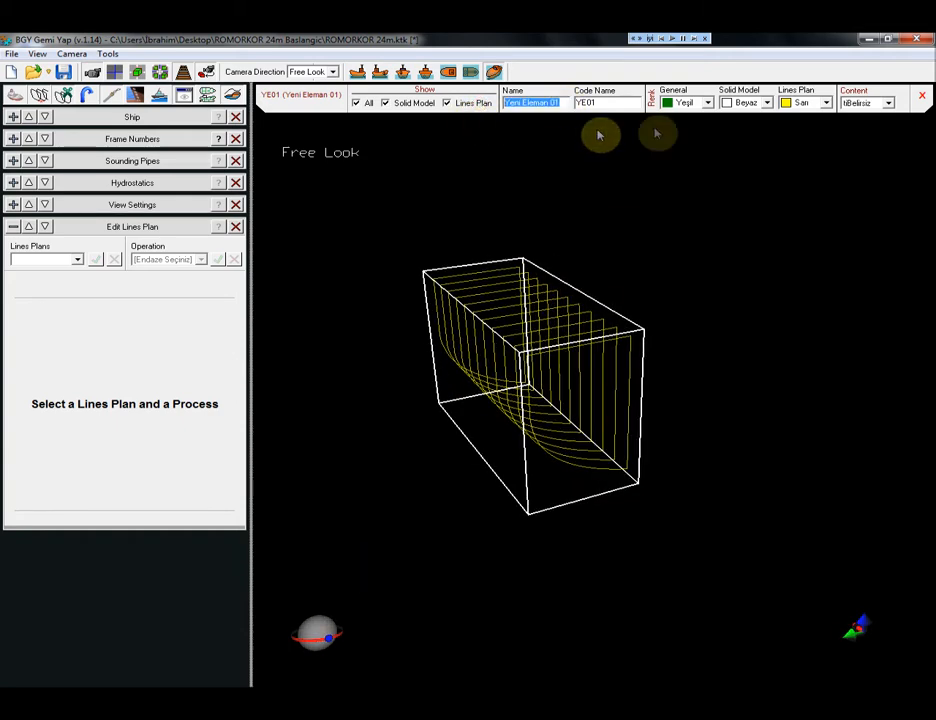
left_click_drag(592, 103, 568, 104)
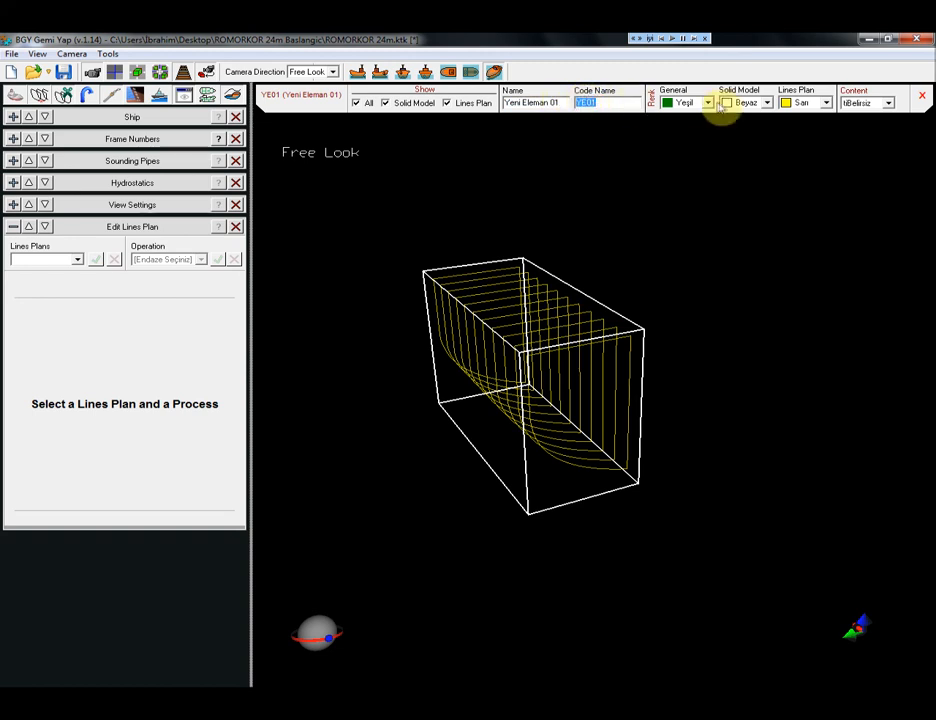
left_click(889, 103)
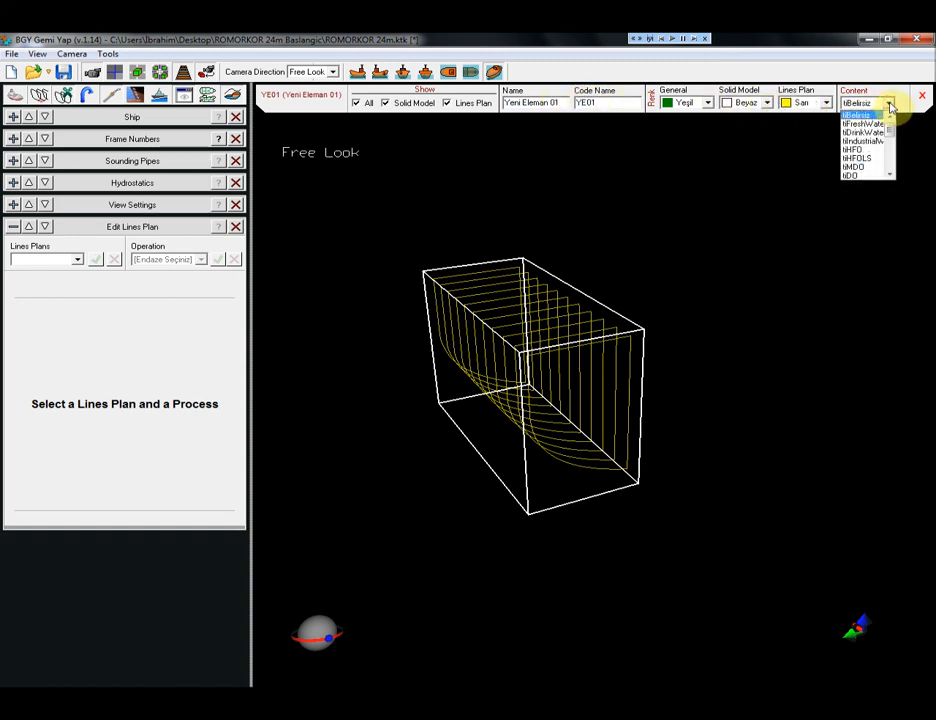
left_click_drag(889, 128, 889, 137)
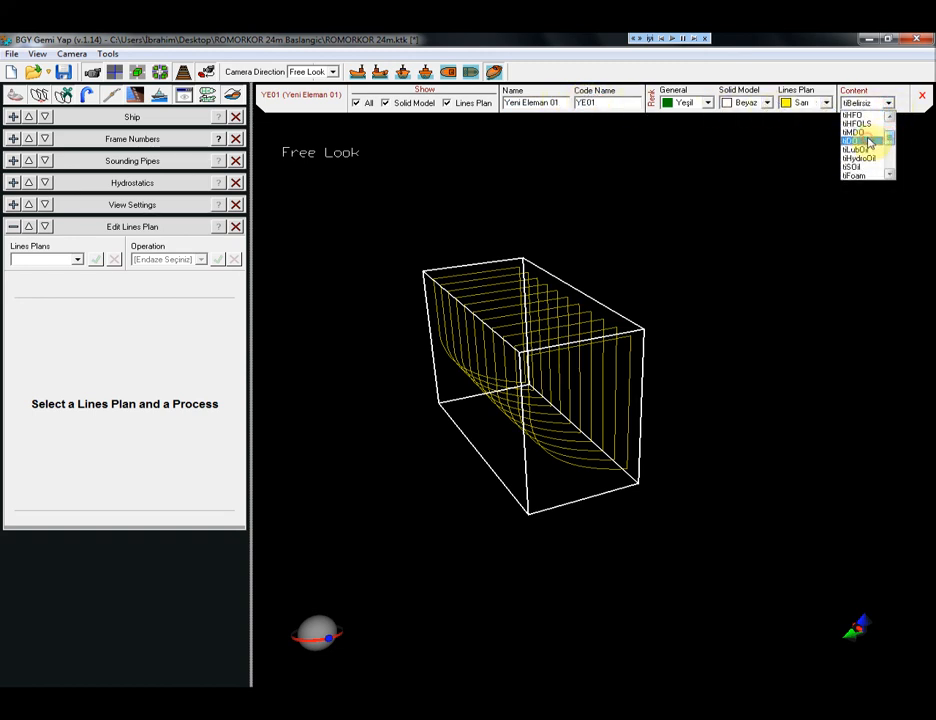
left_click(869, 143)
left_click_drag(618, 102, 551, 104)
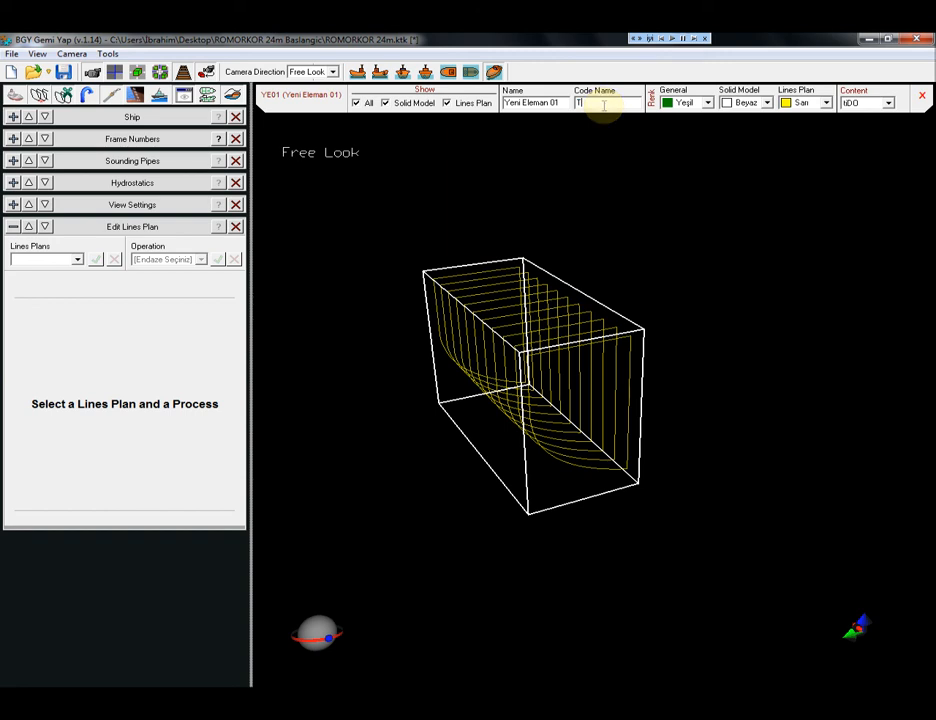
left_click(564, 103)
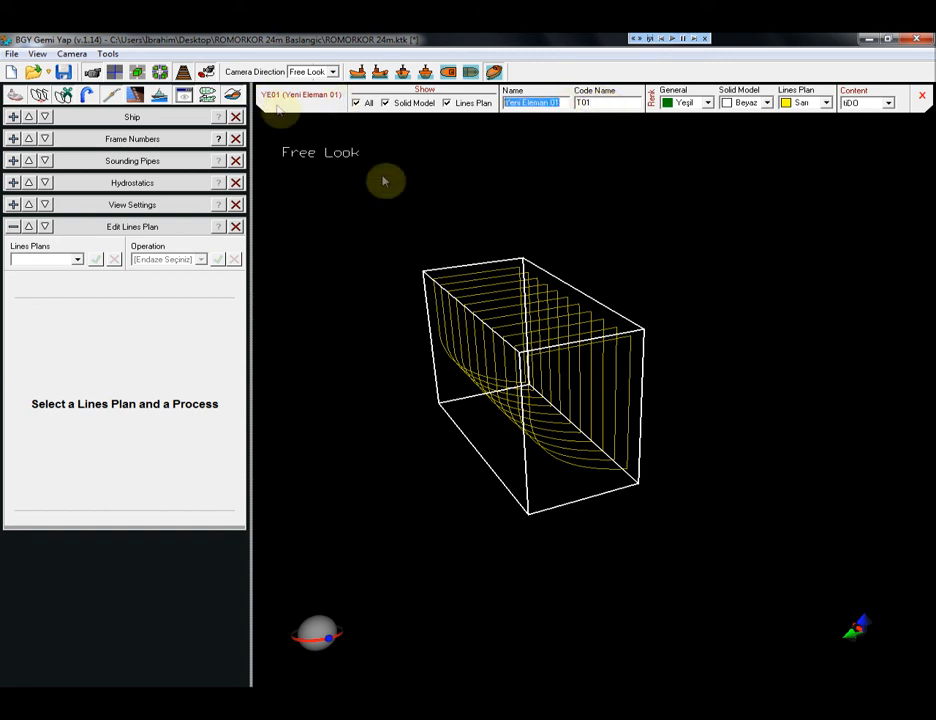
type("DO Settling")
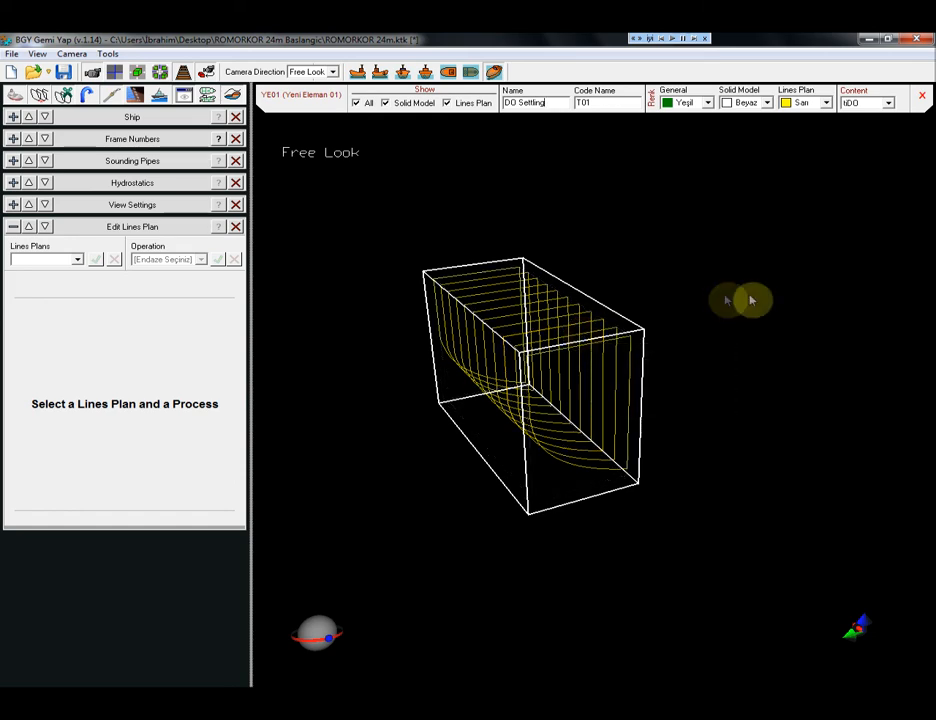
left_click_drag(340, 643, 275, 634)
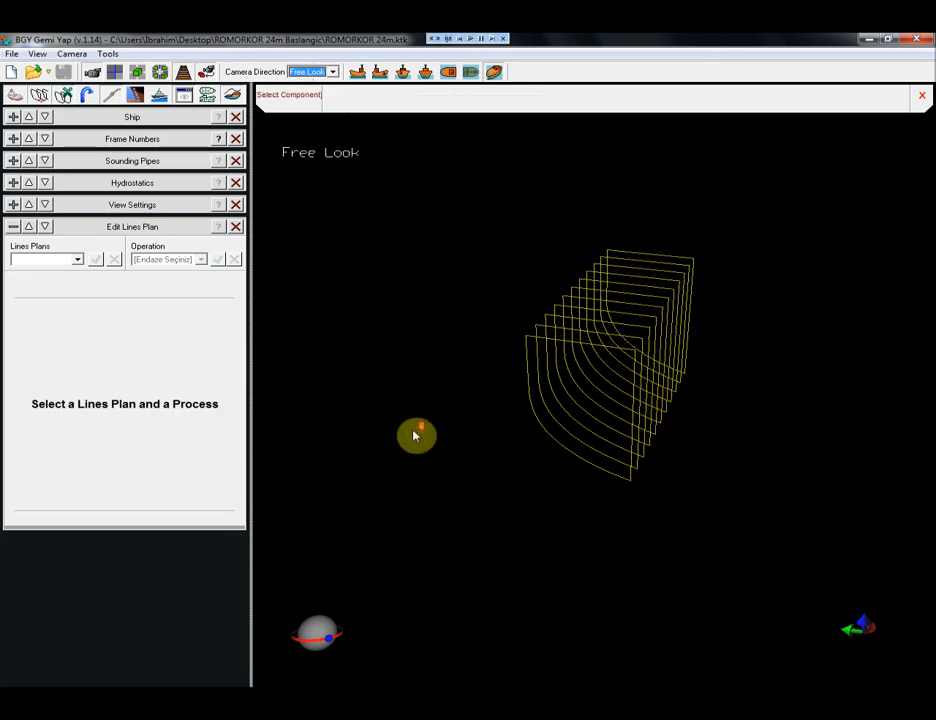
Select the tugboat hull and turn on the display of all its elements
right_click_drag(416, 435, 391, 359)
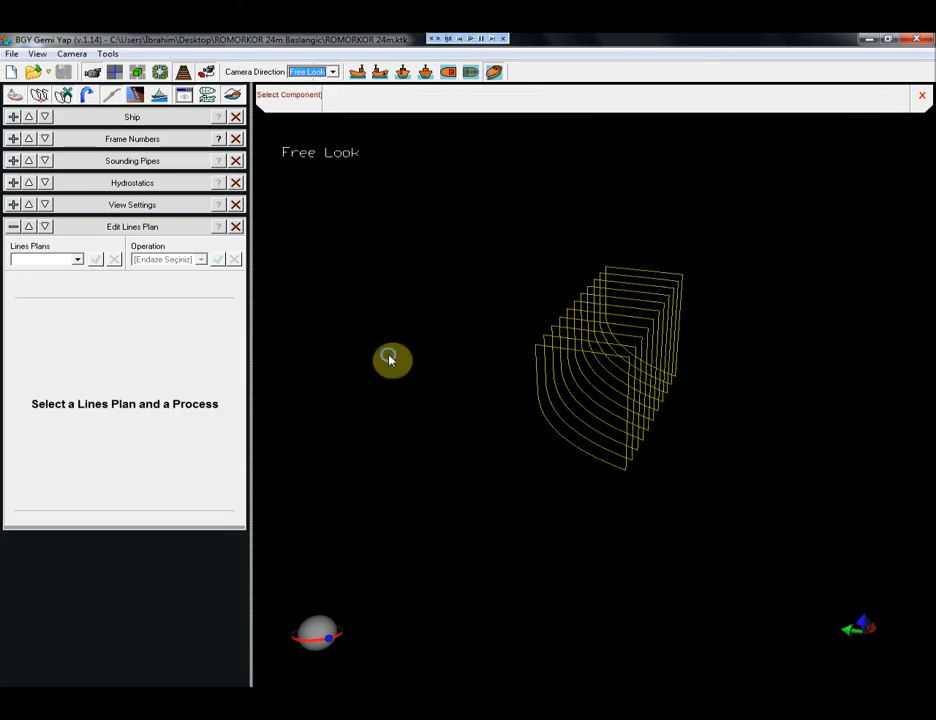
mouse_move(430, 366)
left_click(537, 422)
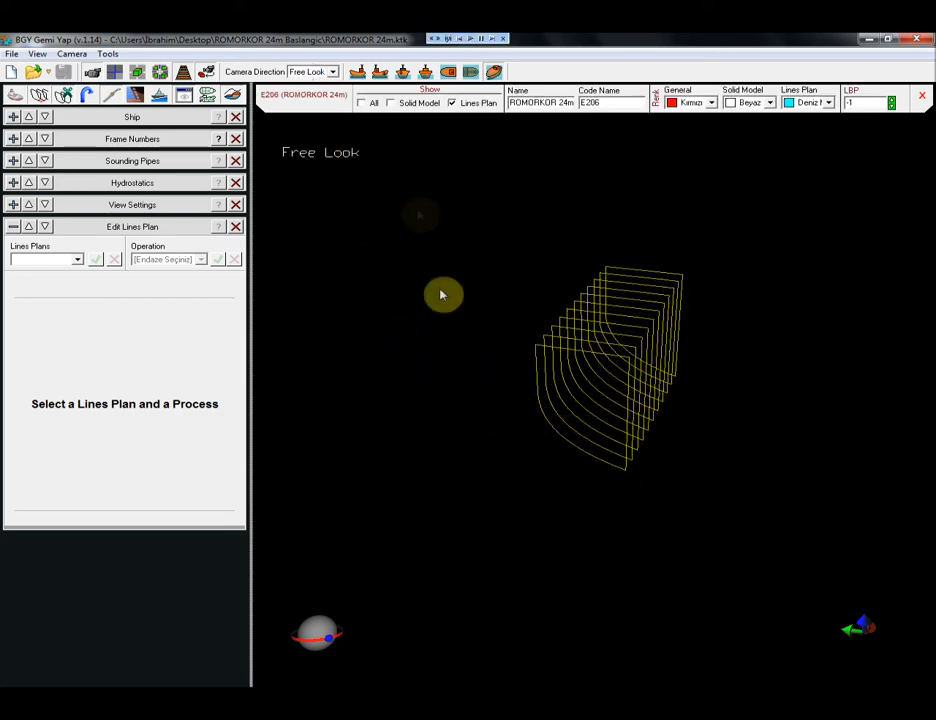
left_click(363, 103)
scroll(340, 410, "down", 5)
Start a Create Pattern operation on a copy of the hull's lines plan
right_click_drag(372, 465, 591, 426)
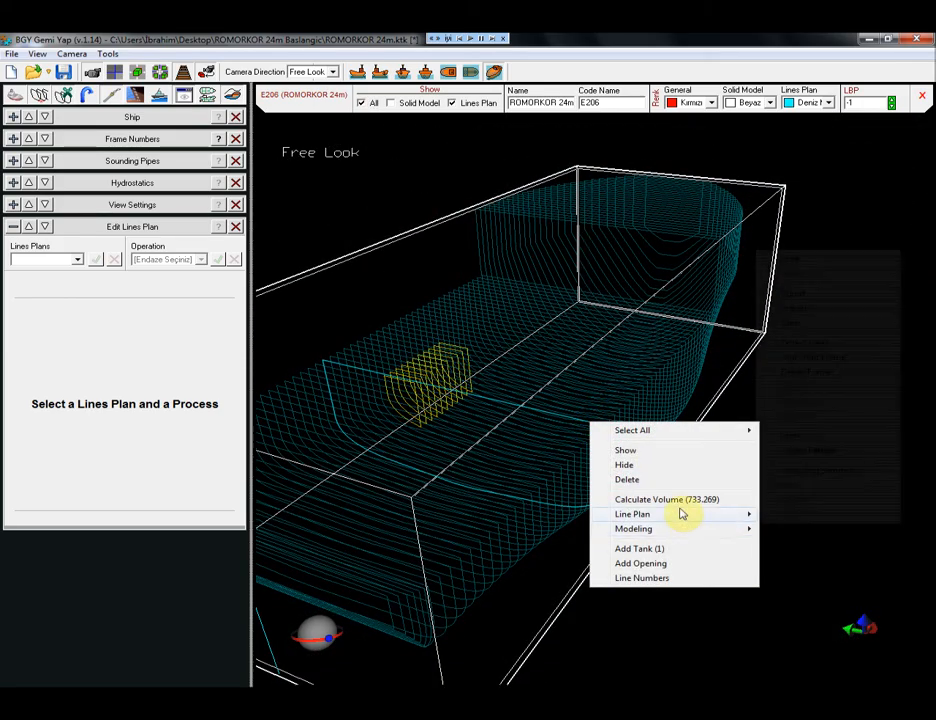
mouse_move(757, 513)
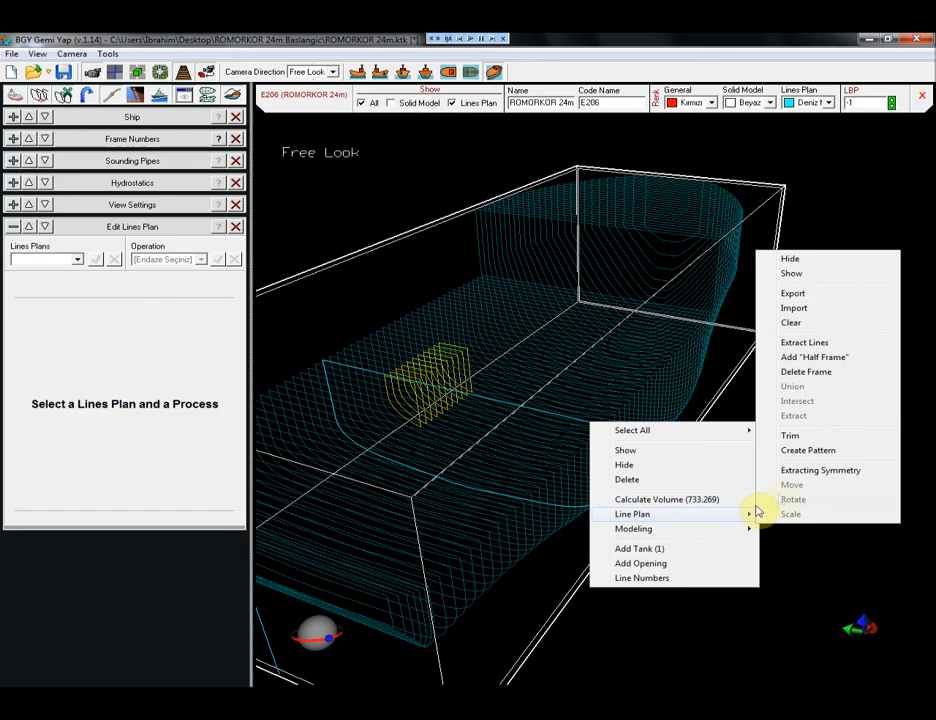
left_click(818, 451)
left_click(450, 386)
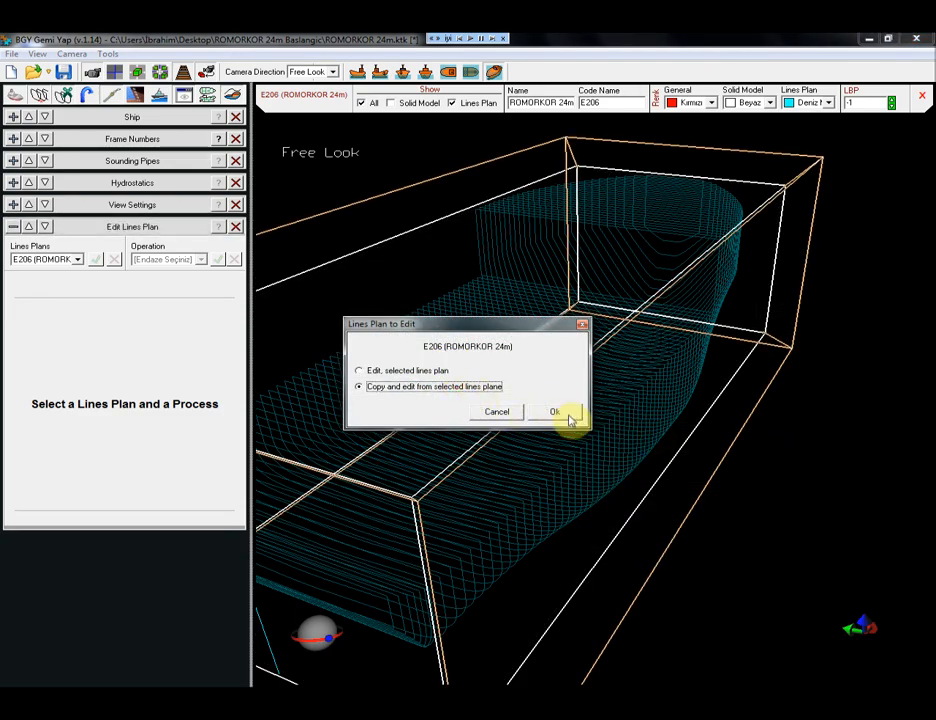
left_click(555, 413)
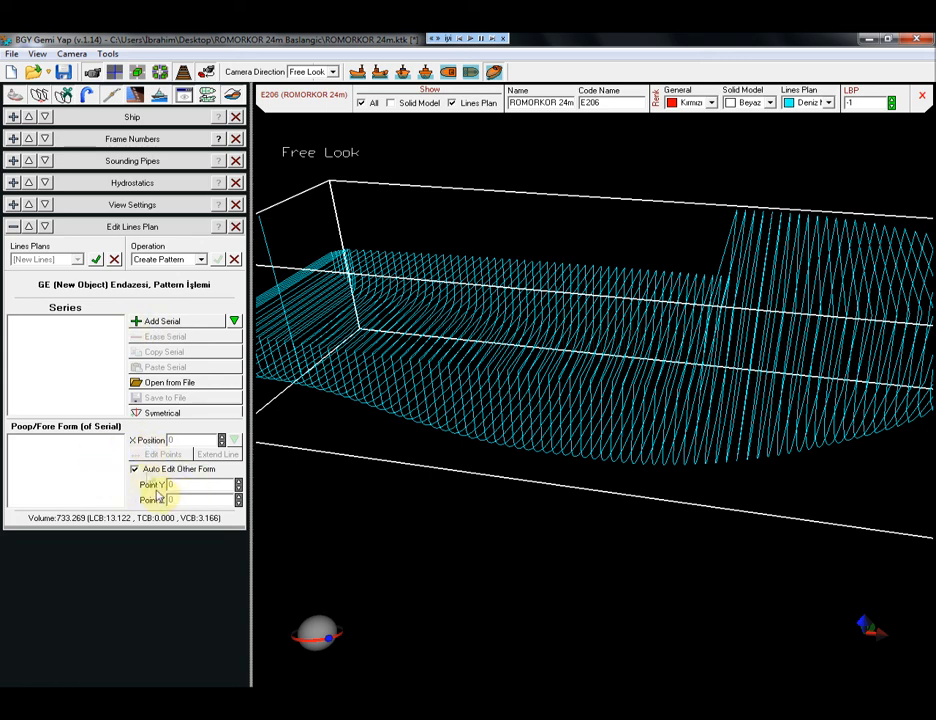
Add a series to the pattern and set its poop form from the polyline at frame 9.50, X 5.7
left_click(161, 322)
left_click(36, 440)
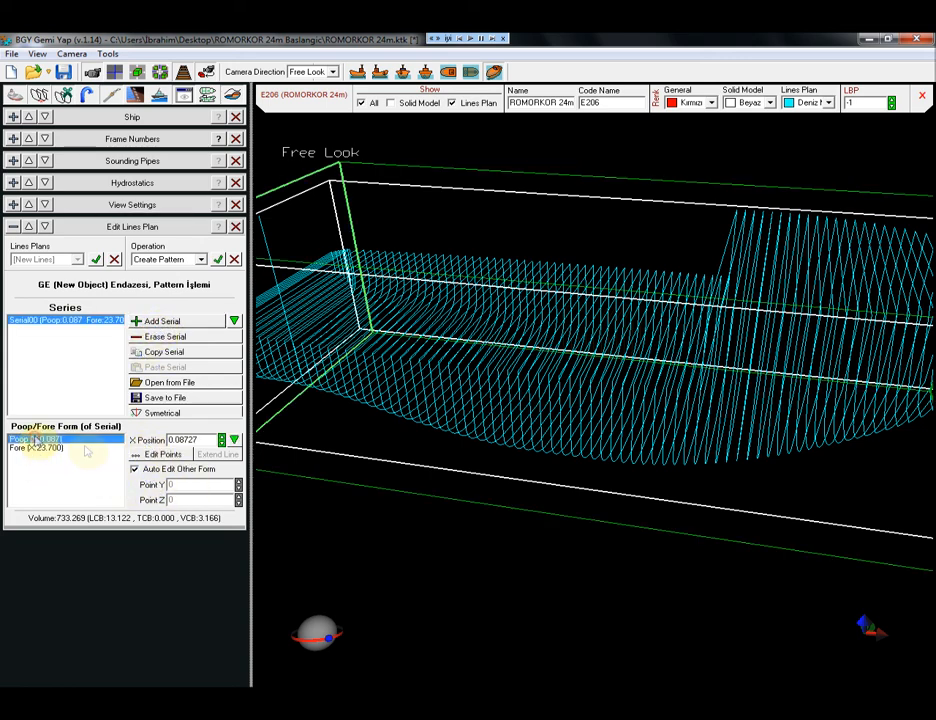
left_click(235, 441)
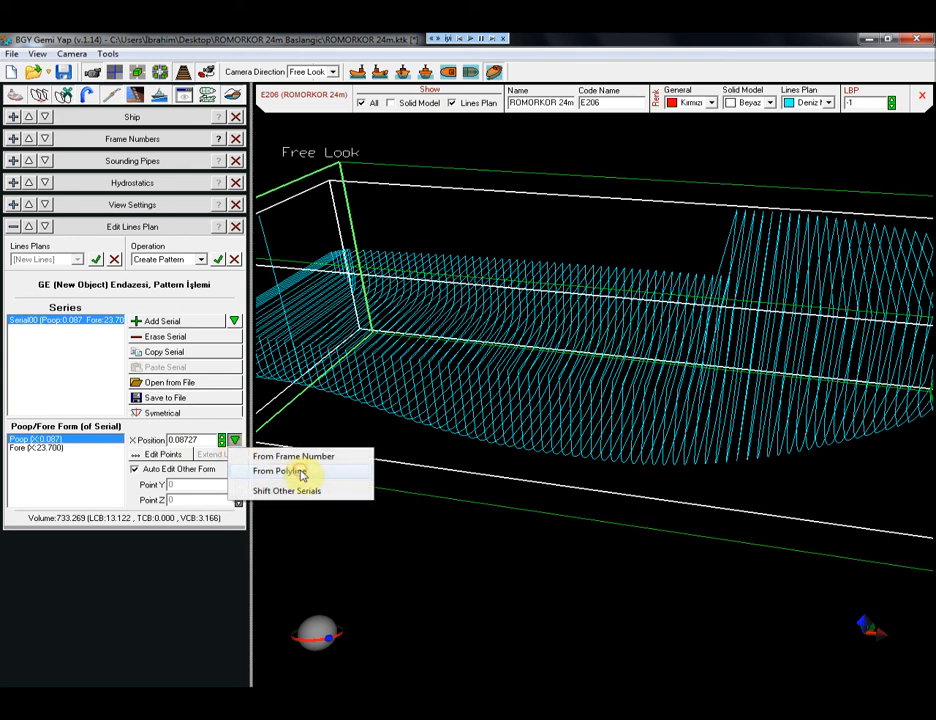
left_click(300, 472)
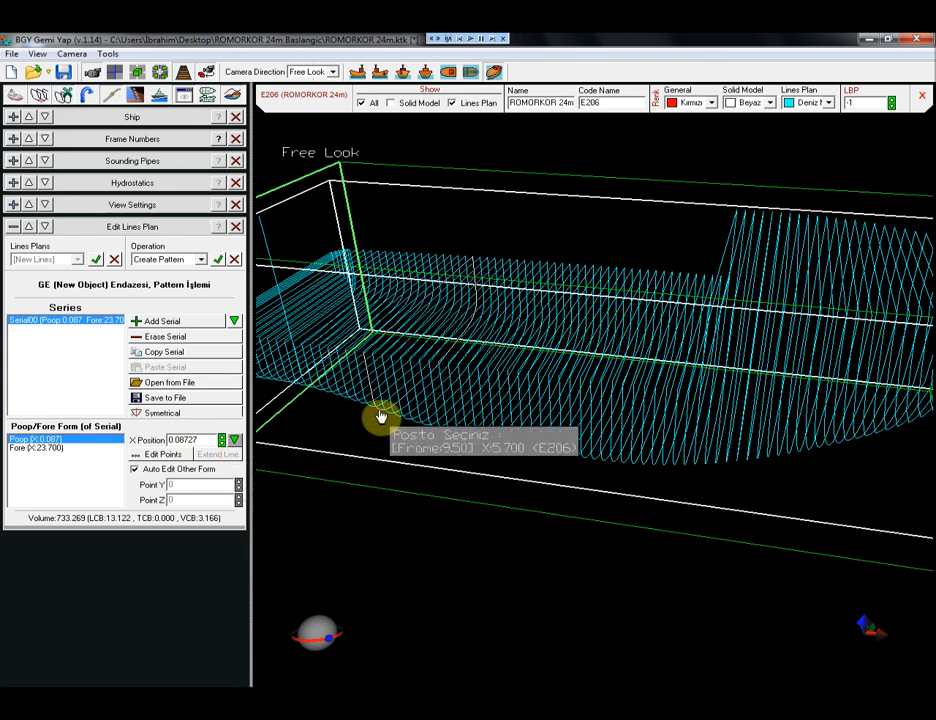
left_click(380, 416)
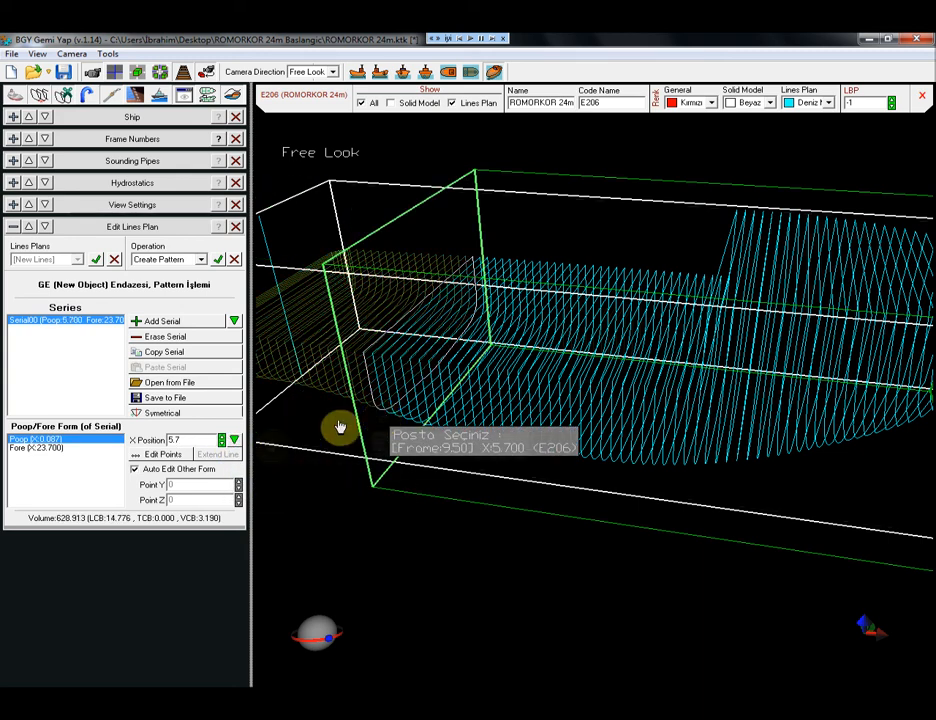
Set the series' fore form position from the hull polyline at X 10.5
left_click(42, 448)
left_click(235, 441)
left_click(324, 472)
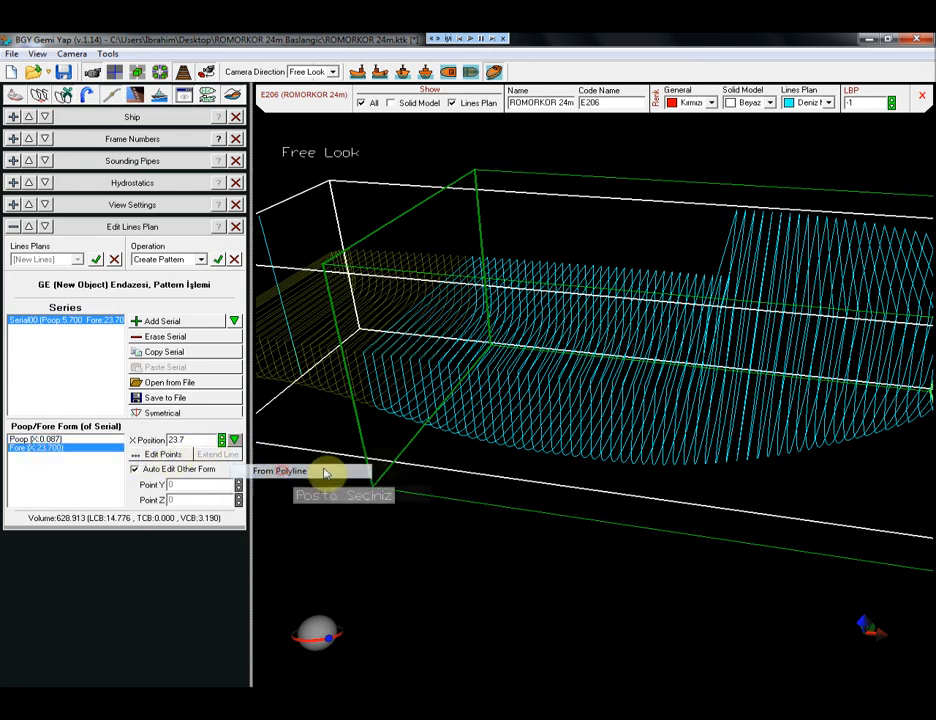
left_click(523, 459)
Edit the fore form's points and lower the top edge of the series box to about Z 4.46
mouse_move(319, 635)
left_mouse_down()
mouse_move(338, 645)
mouse_move(317, 633)
left_mouse_up()
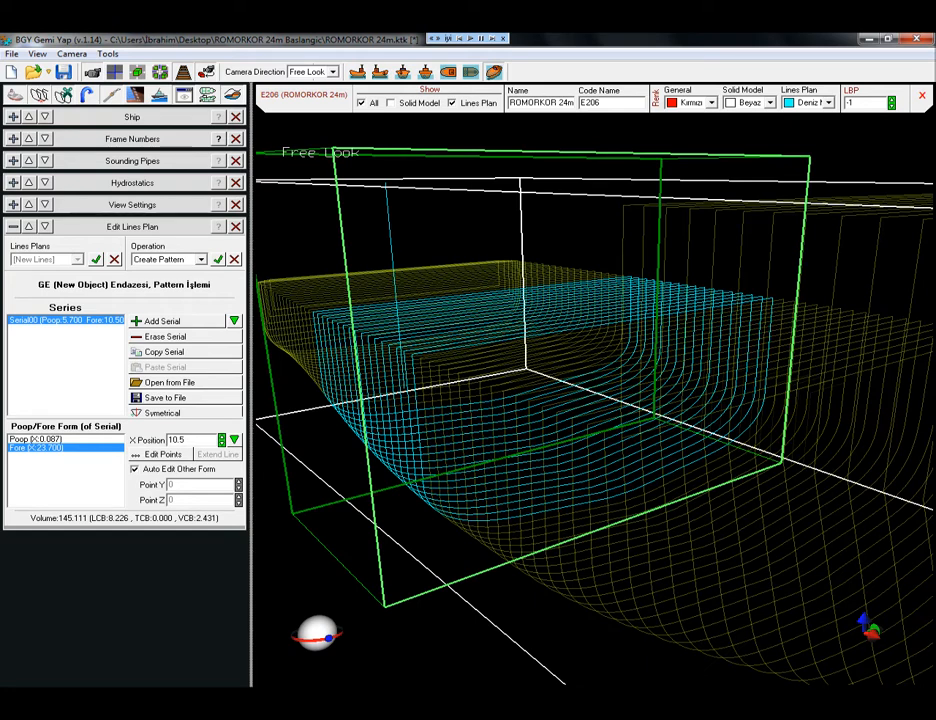
left_click_drag(317, 633, 317, 633)
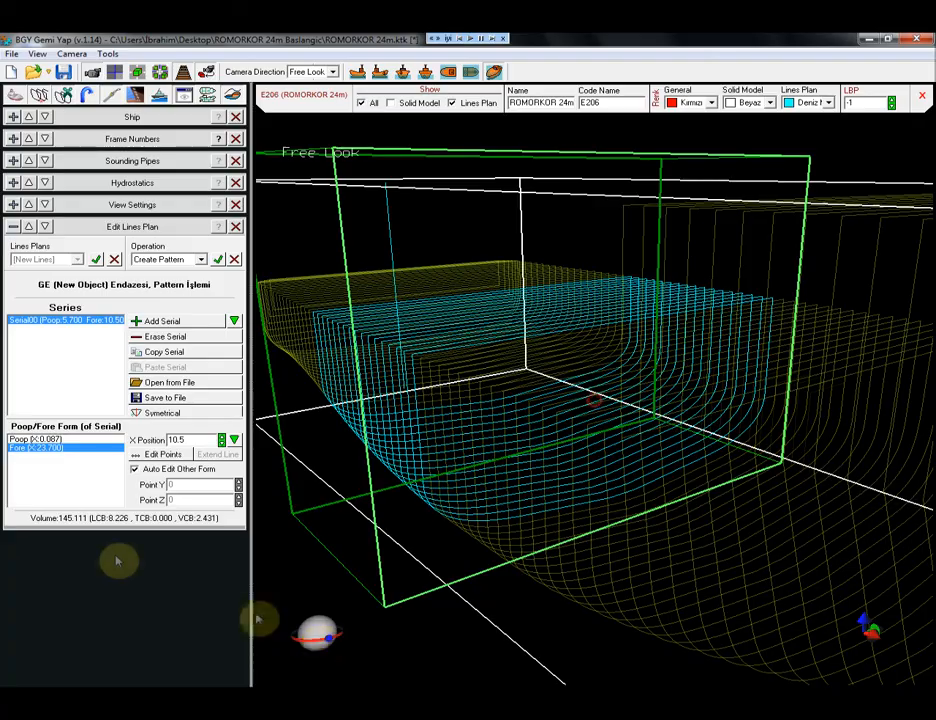
left_click_drag(317, 633, 319, 636)
left_click_drag(361, 161, 851, 251)
left_click_drag(786, 254, 786, 254)
left_click_drag(633, 194, 640, 307)
Move the series box's positive-Y side edge inward to about Y 3.53
scroll(568, 357, "up", 3)
left_click_drag(316, 636, 319, 630)
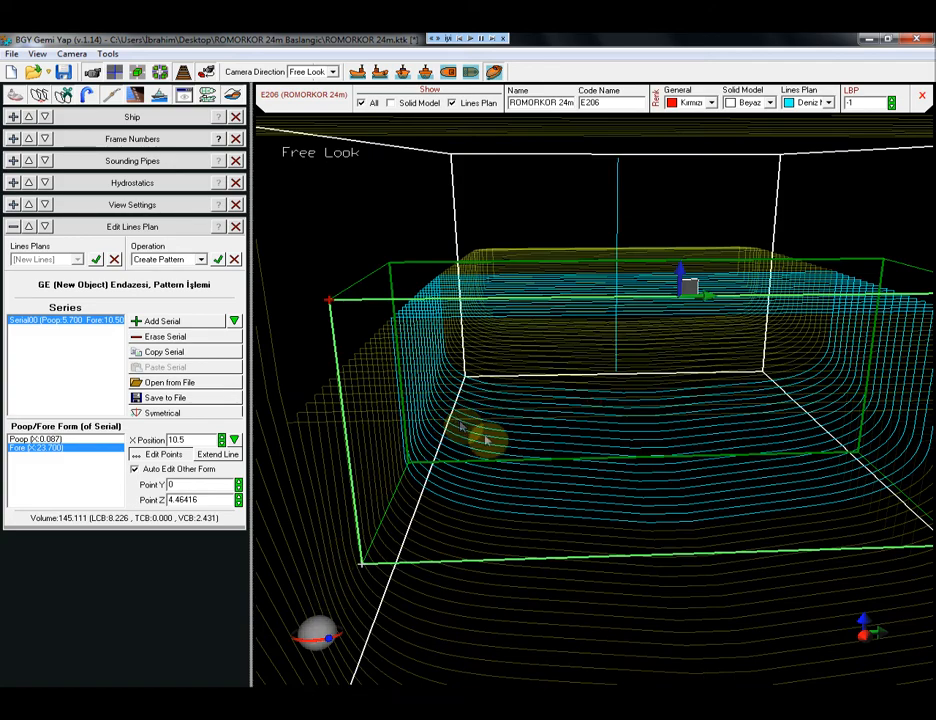
middle_click_drag(752, 335, 637, 388)
scroll(652, 382, "down", 1)
left_click_drag(760, 317, 895, 625)
left_click_drag(862, 473, 736, 481)
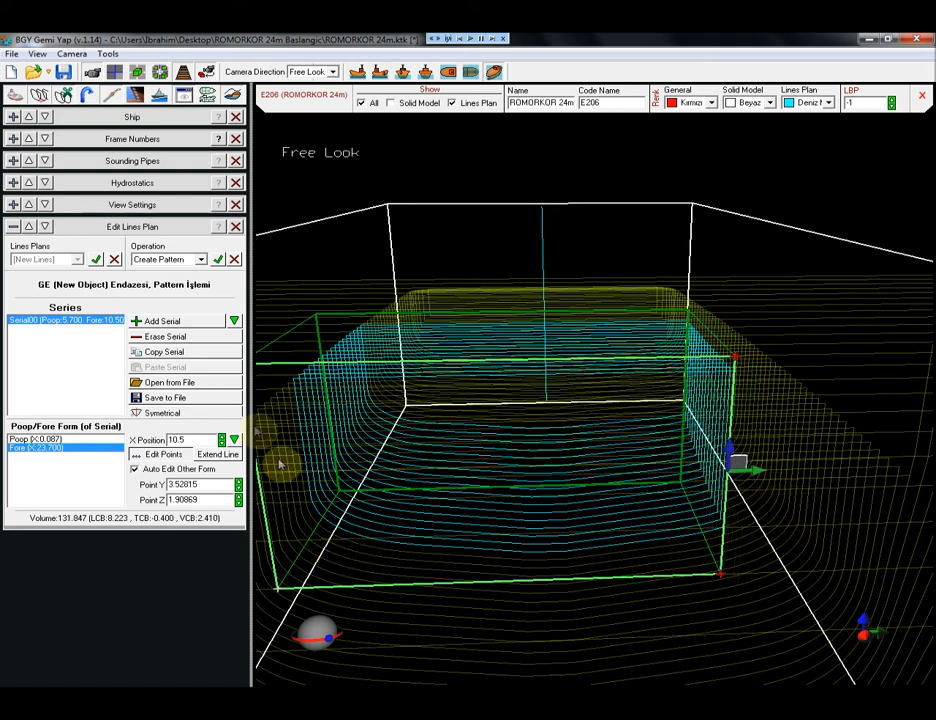
Add four points along the top edge of the fore form
left_click(380, 362)
left_click(459, 361)
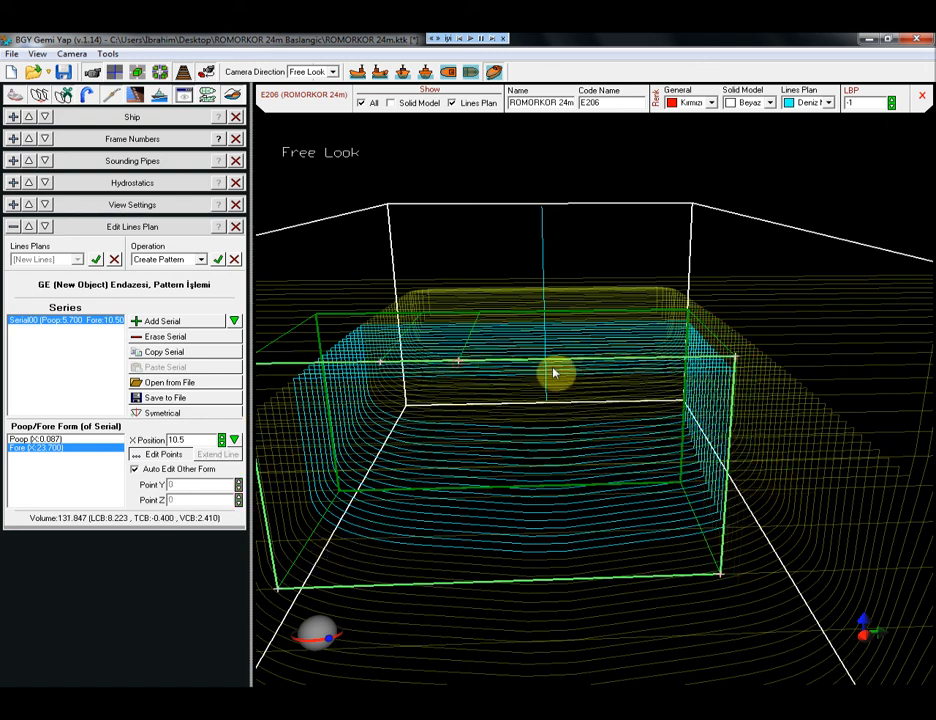
left_click(542, 362)
left_click(645, 360)
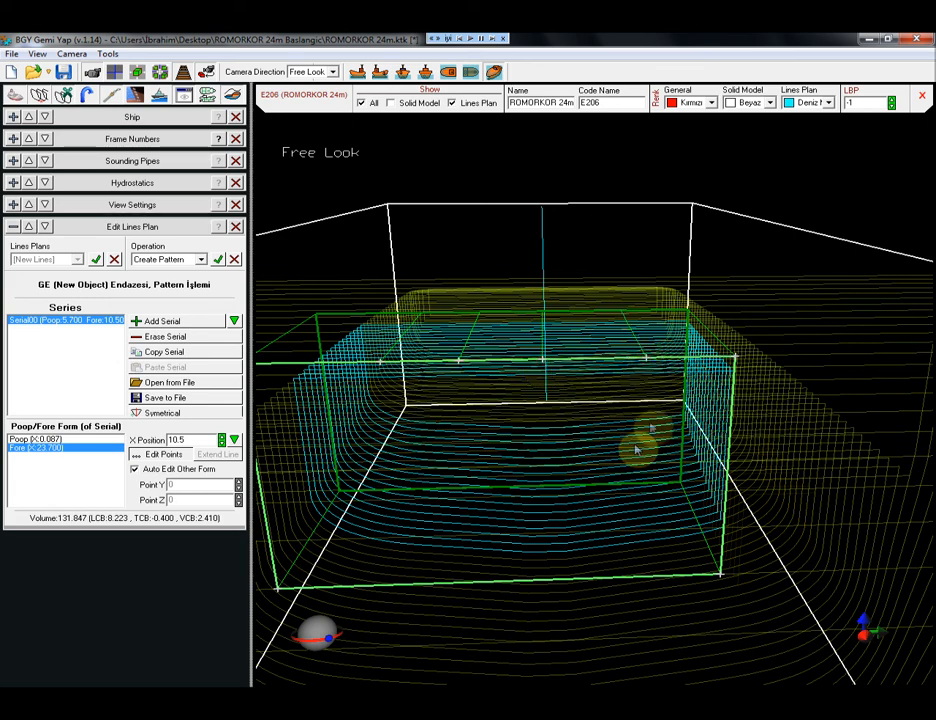
Select the two middle points on the top edge and shift them vertically to about Z 4.02
left_click_drag(441, 350, 611, 413)
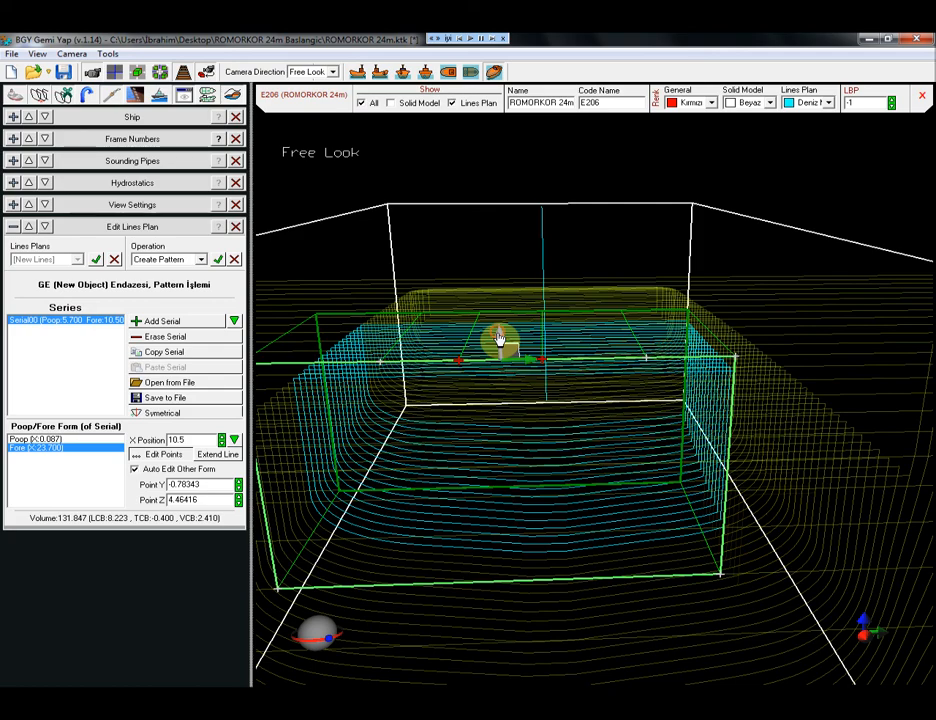
left_click_drag(500, 340, 508, 411)
left_click_drag(326, 638, 324, 637)
left_click_drag(503, 447, 484, 356)
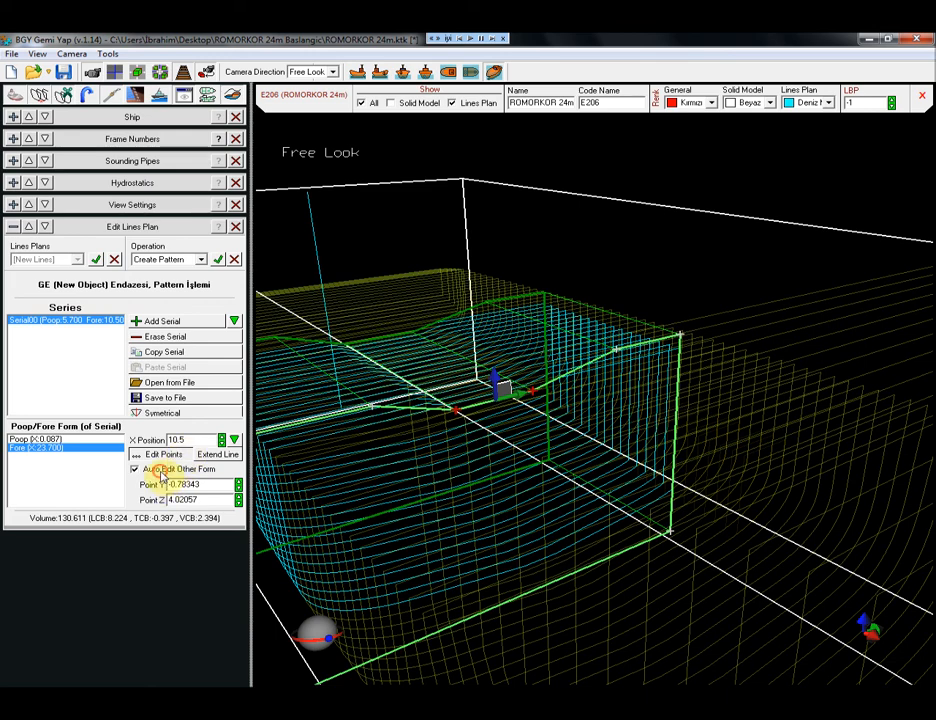
With automatic editing of the other form off, lower the fore form's two middle points and raise the poop form's to about Z 5.3
left_click_drag(497, 380, 503, 460)
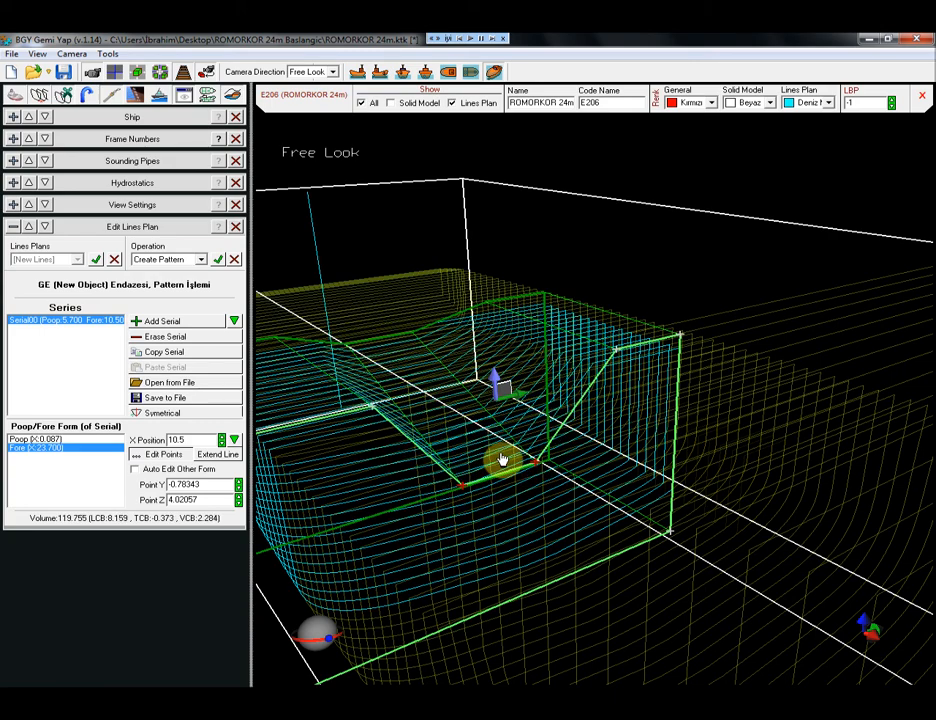
left_click(100, 440)
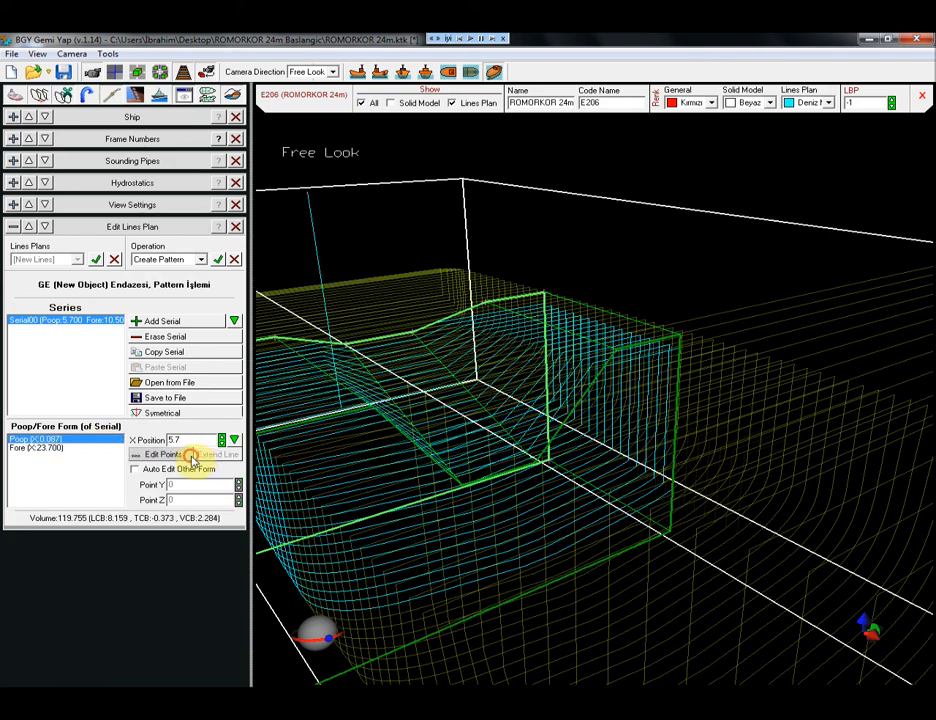
left_click_drag(376, 320, 395, 257)
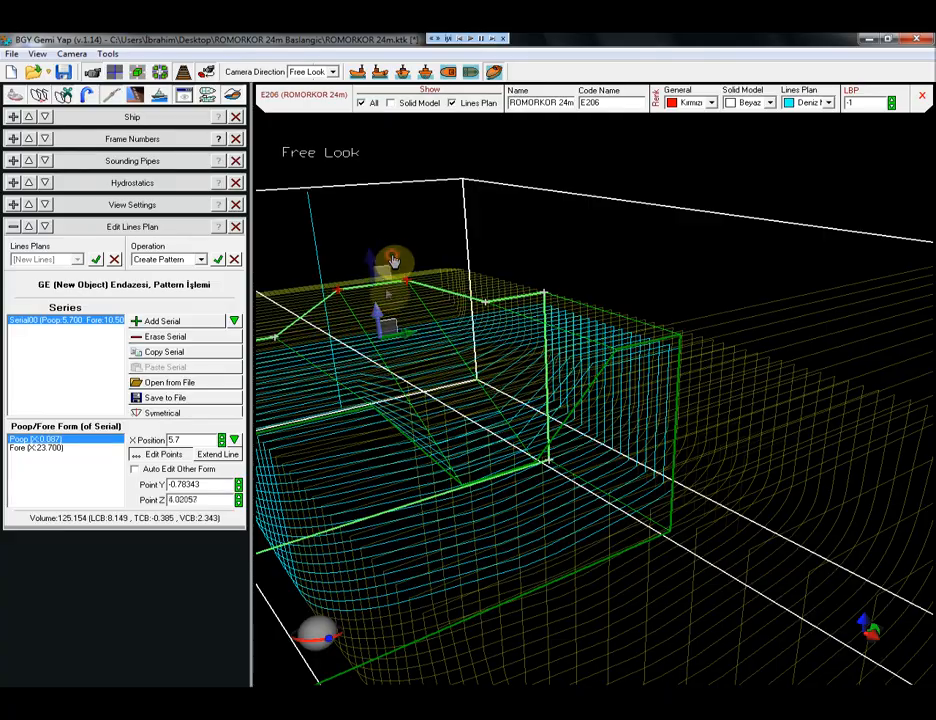
Lower the two added points flanking the raised middle section of the poop form
left_click_drag(324, 618, 400, 616)
right_click_drag(620, 350, 485, 498)
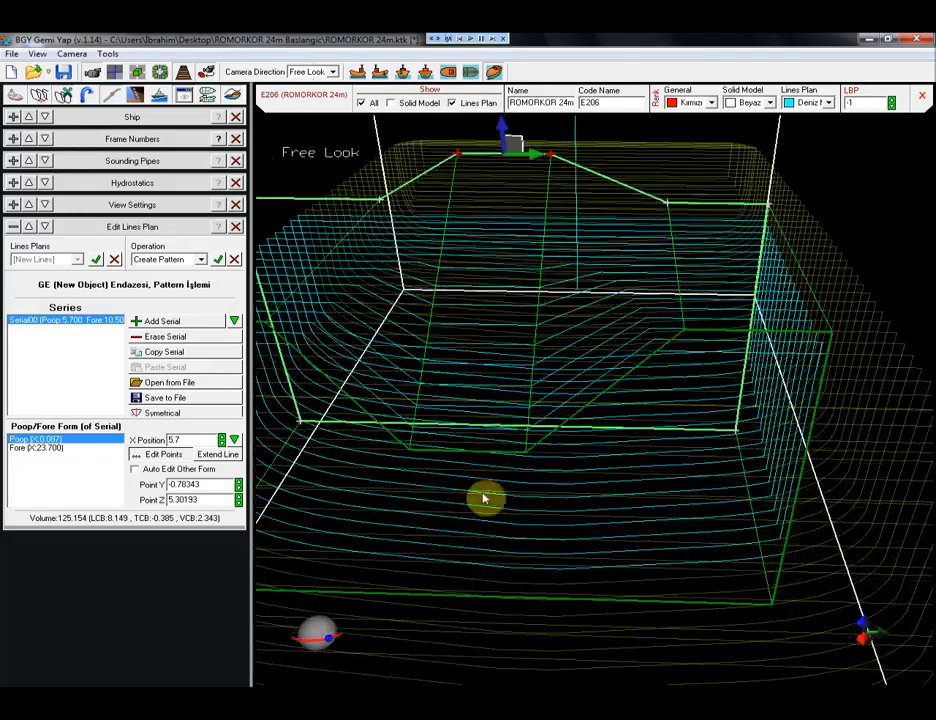
left_click_drag(316, 632, 360, 596)
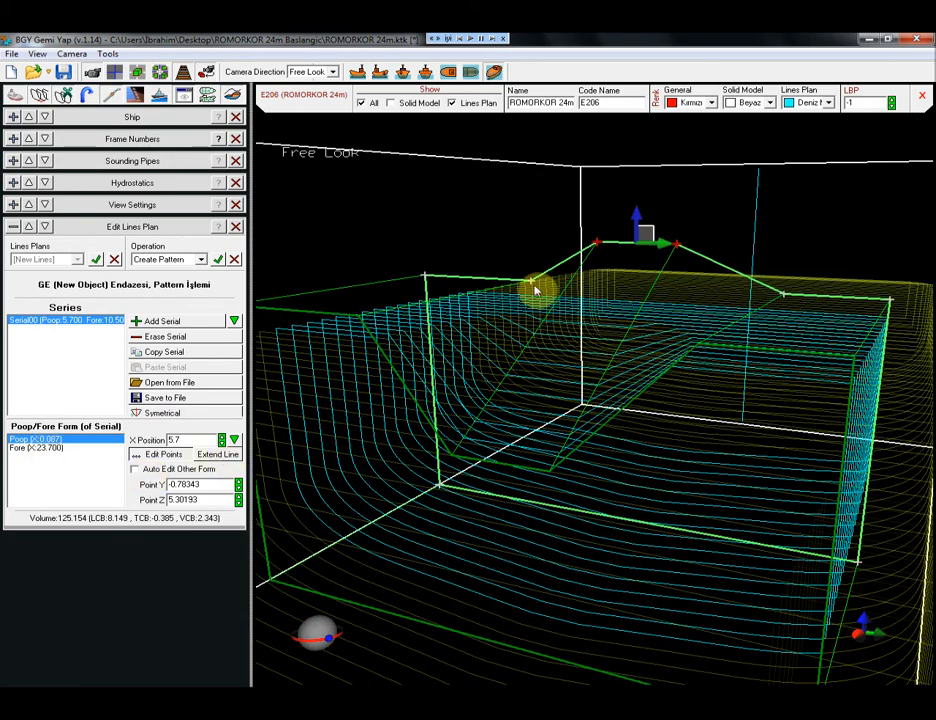
left_click_drag(531, 260, 539, 376)
left_click_drag(796, 286, 793, 416)
On the fore form, raise the two outer added points and lower the top corners, the positive-Y one to about Y 4.05, Z 2.3
left_click(112, 447)
left_click_drag(322, 650, 425, 410)
left_click_drag(458, 325, 828, 376)
left_click_drag(325, 632, 422, 534)
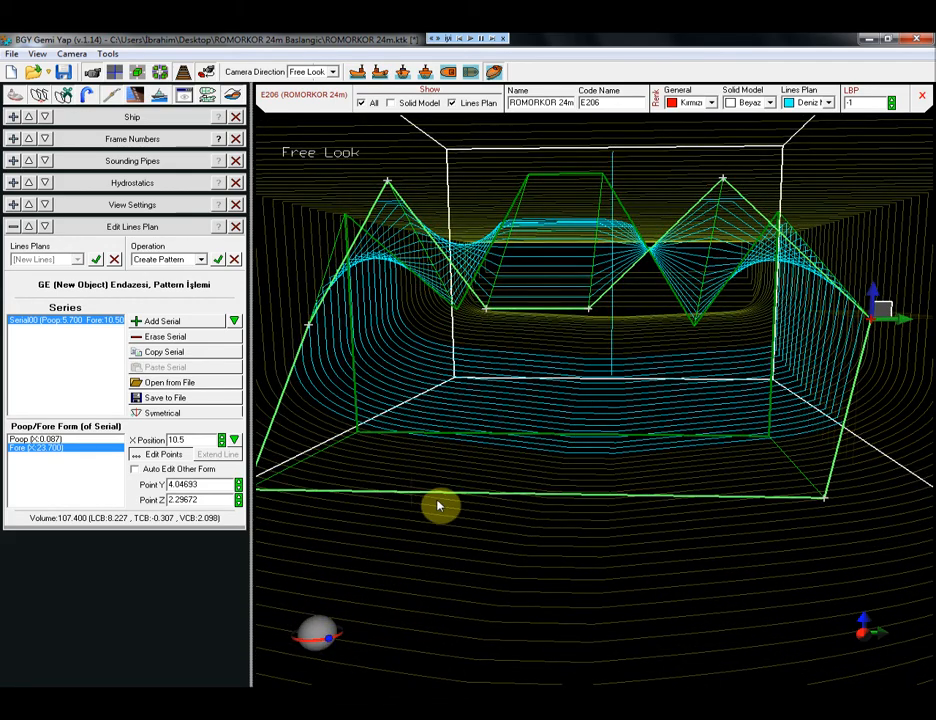
Add two points on the fore form's bottom edge, extend the line between them and raise it to about Z -0.05
left_click(368, 493)
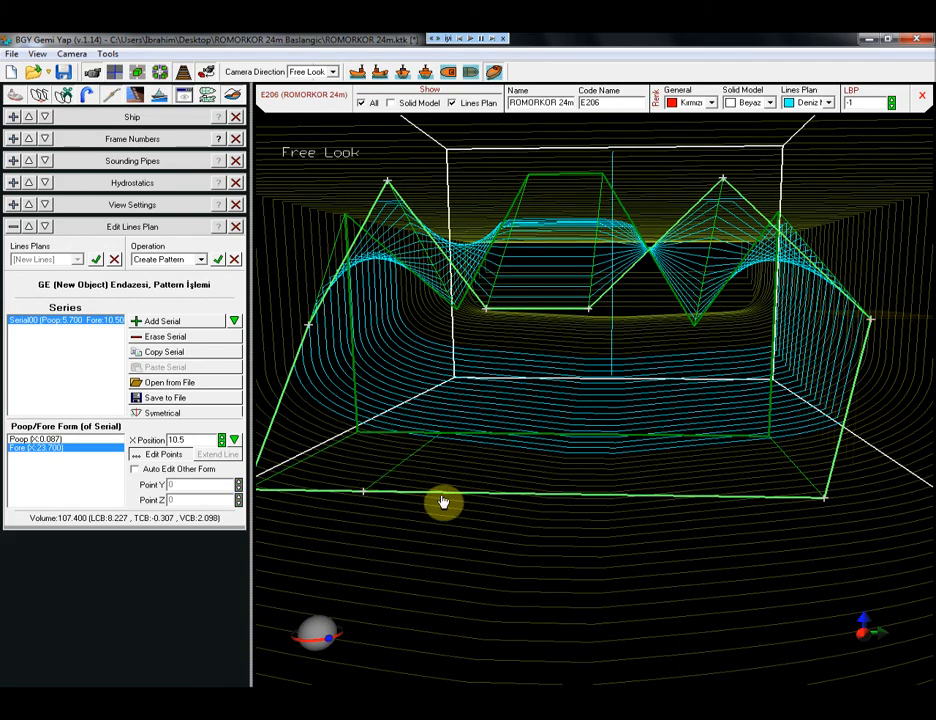
left_click_drag(355, 650, 323, 638)
left_click_drag(311, 474, 486, 548)
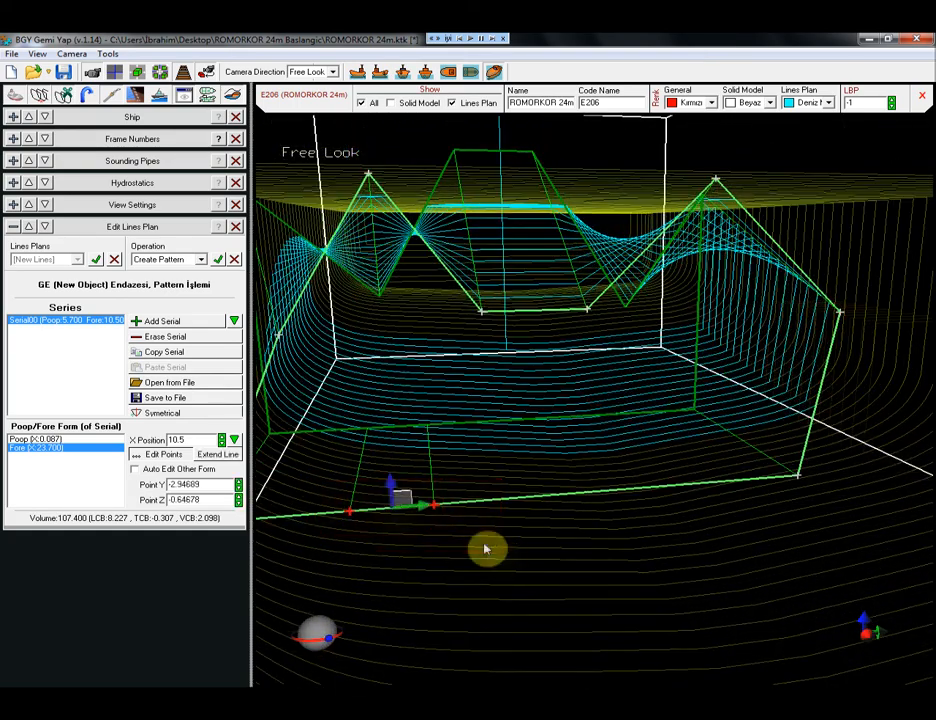
left_click(228, 457)
mouse_move(391, 458)
left_mouse_down()
mouse_move(389, 372)
mouse_move(385, 456)
left_mouse_up()
Turn on automatic editing of the other form and raise the bottom notch to about Z 2.06
left_click(165, 470)
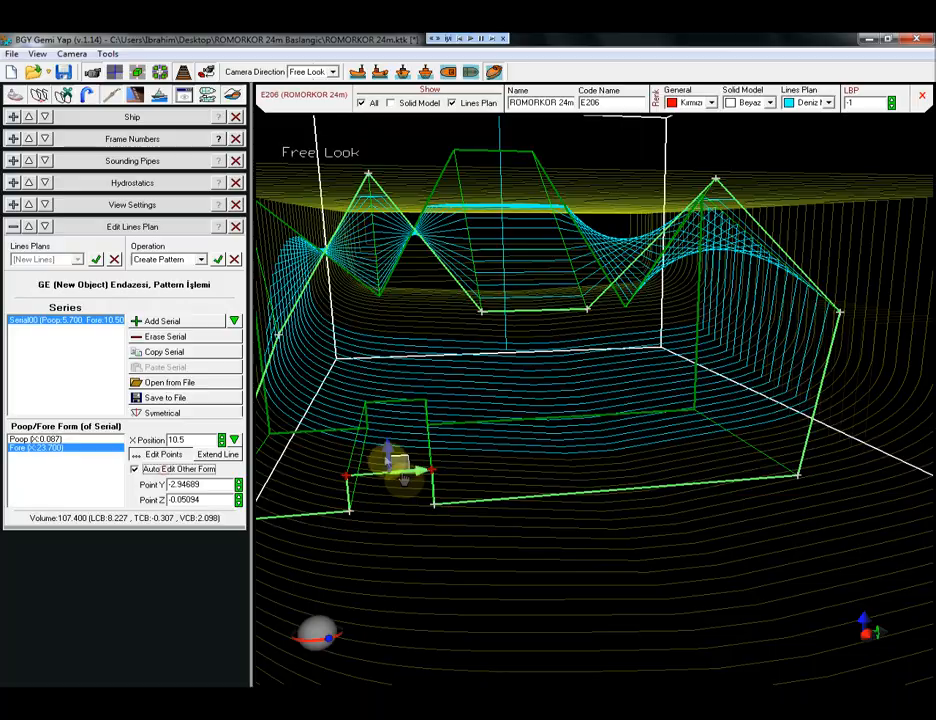
left_click_drag(392, 422, 399, 321)
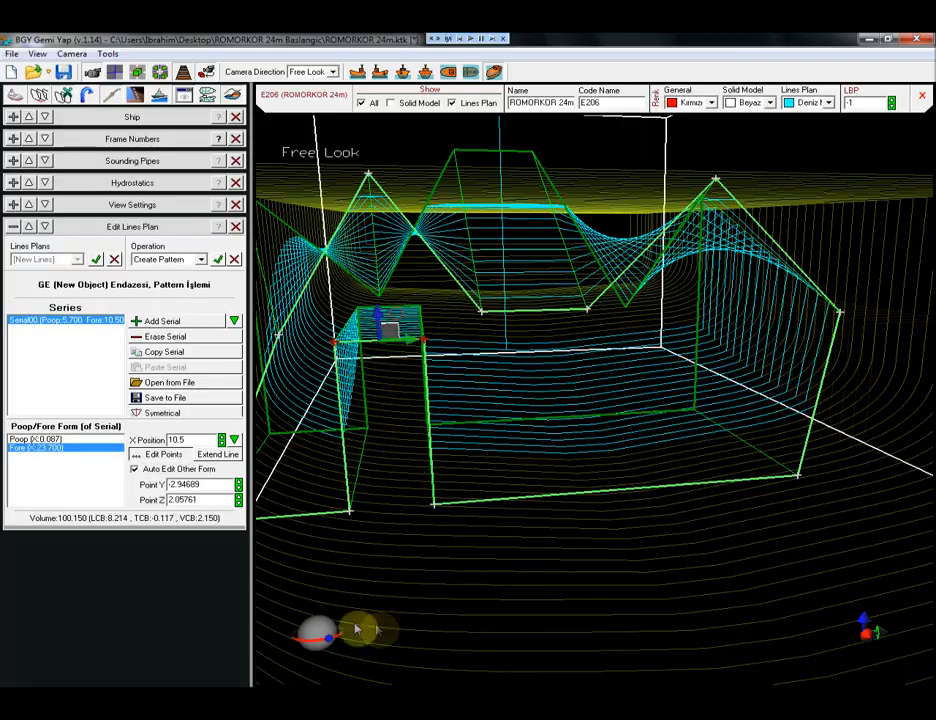
Lower the notch's top edge, finishing with only the fore form at about Z 1.11 and automatic editing of the other form off
left_click_drag(320, 632, 326, 641)
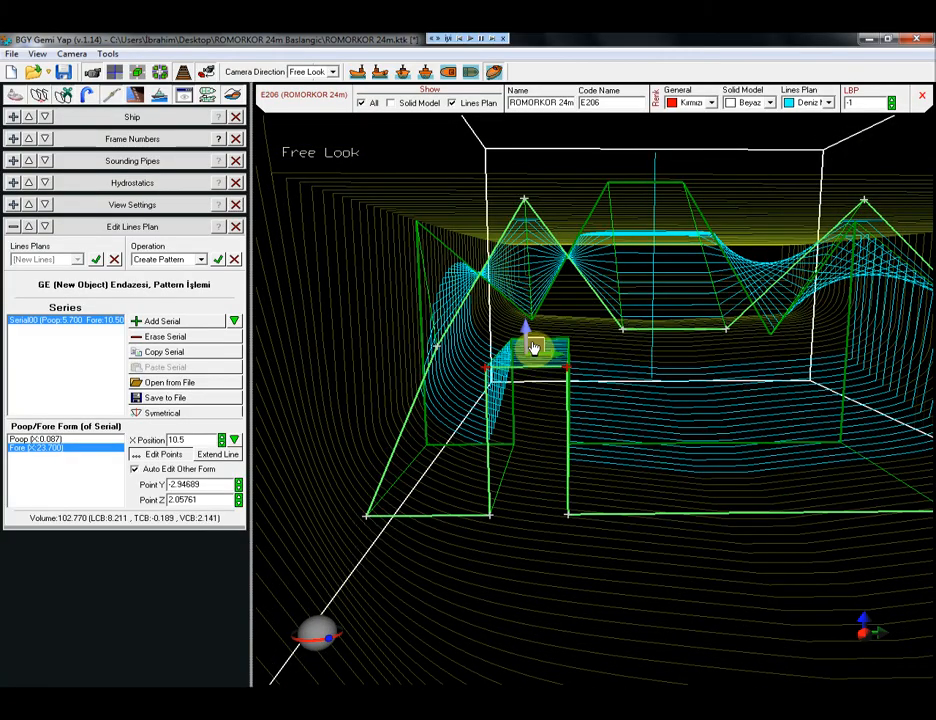
left_click_drag(318, 632, 320, 633)
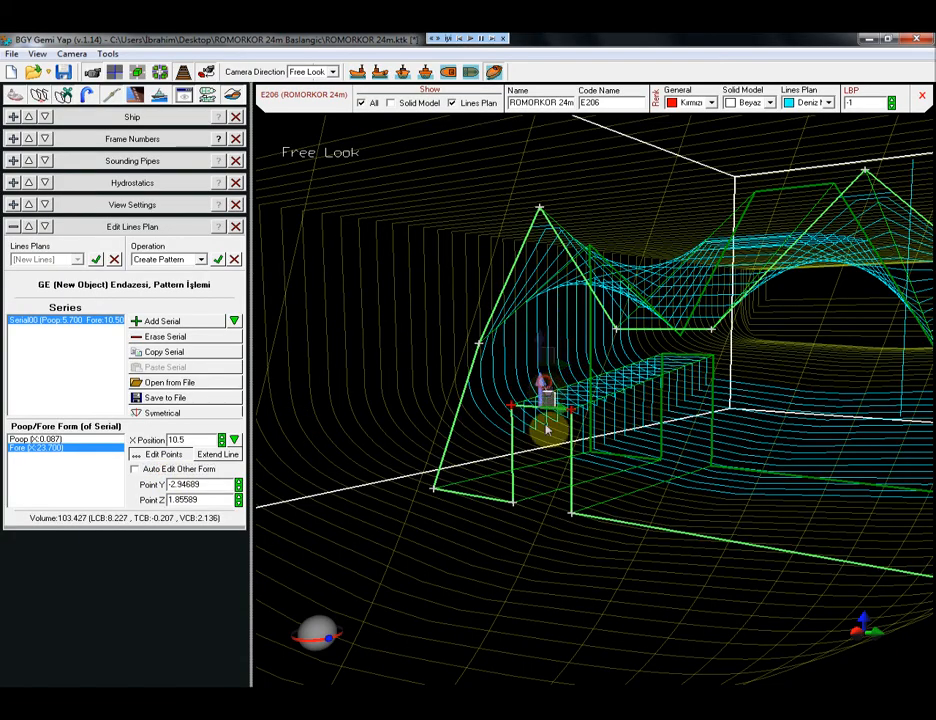
left_click_drag(546, 388, 546, 391)
scroll(553, 474, "up", 3)
left_click_drag(314, 633, 320, 633)
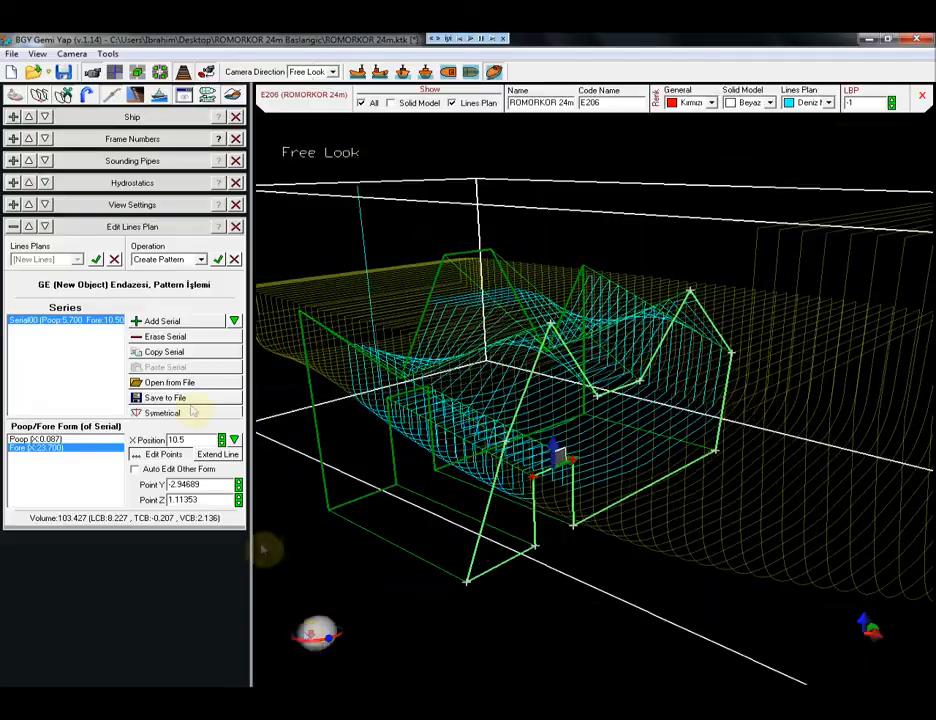
Approve the pattern and save the resulting lines plan as a new tank with the default code and name
left_click(96, 261)
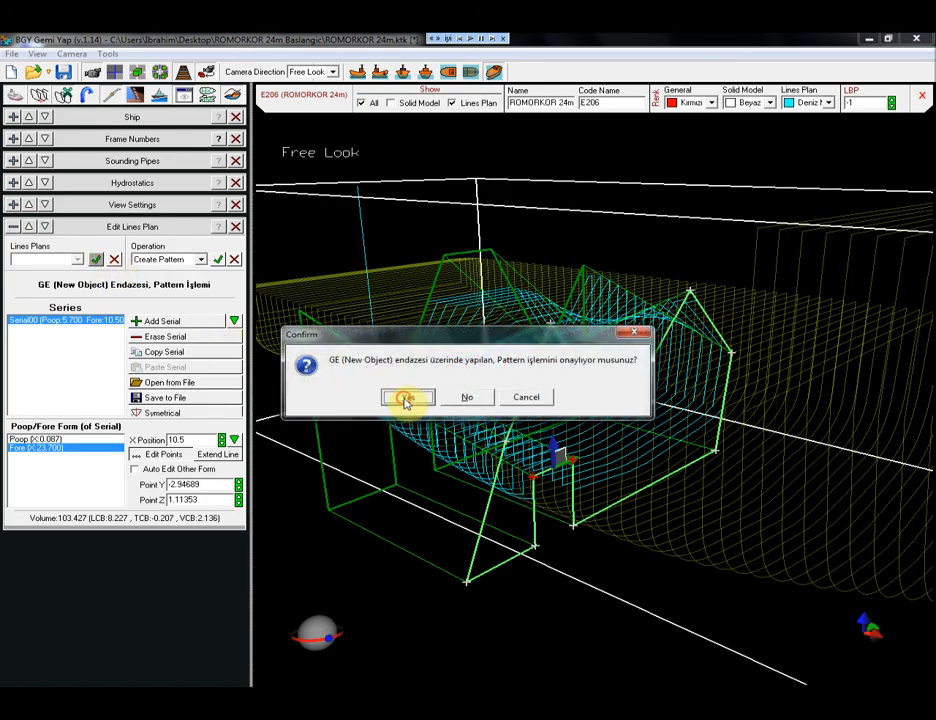
left_click(406, 398)
left_click(556, 470)
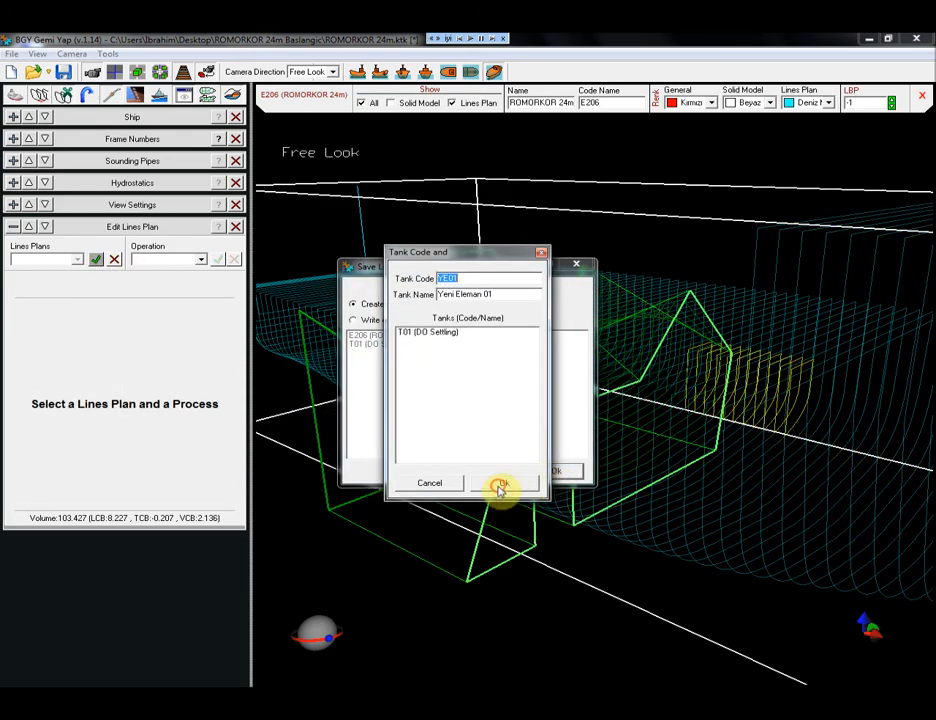
left_click(501, 483)
Set the new YE01 tank's lines plan colour to Fuşya and hide the ROMORKOR 24m hull
left_click(825, 102)
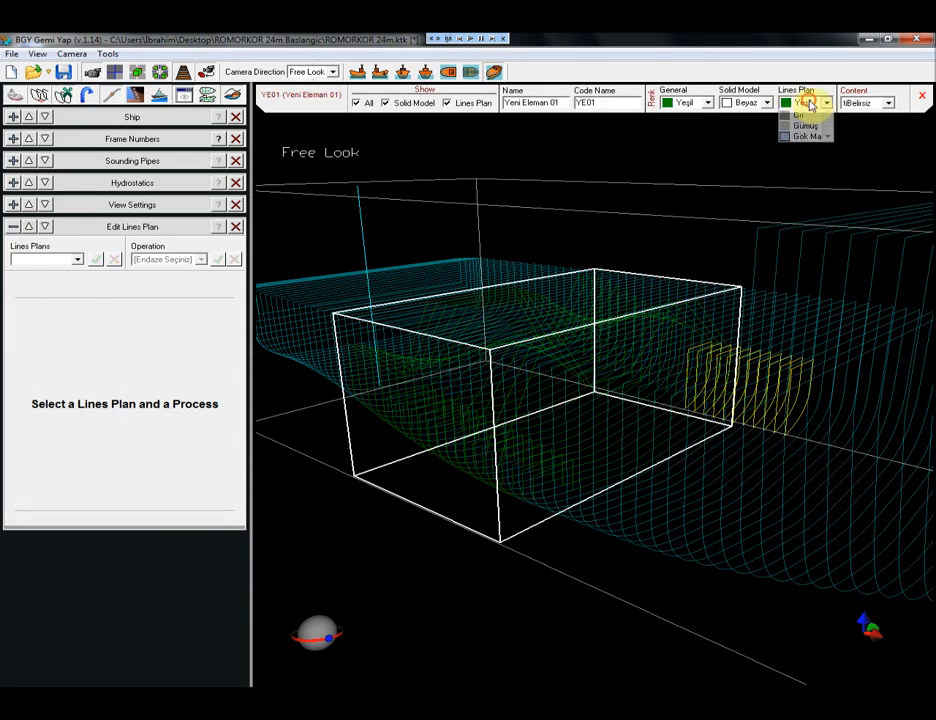
left_click(808, 137)
left_click(803, 300)
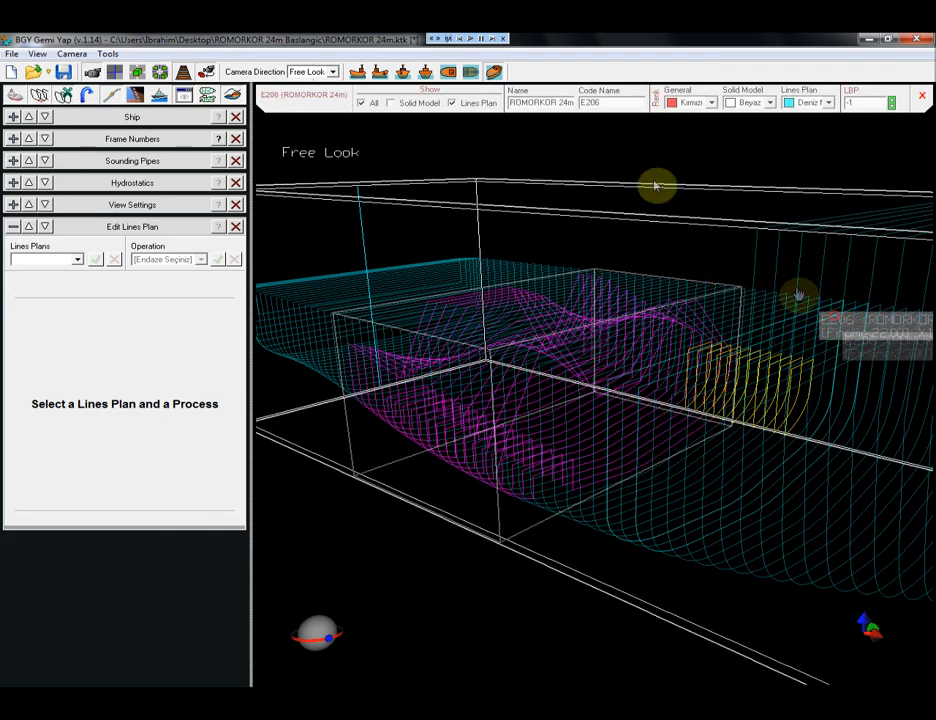
left_click(374, 102)
mouse_move(329, 638)
left_mouse_down()
mouse_move(256, 638)
mouse_move(352, 634)
mouse_move(326, 636)
mouse_move(322, 650)
left_mouse_up()
Delete the fuchsia YE01 tank, keeping T01, and show the ship's hull again
left_click(613, 329)
key("Delete")
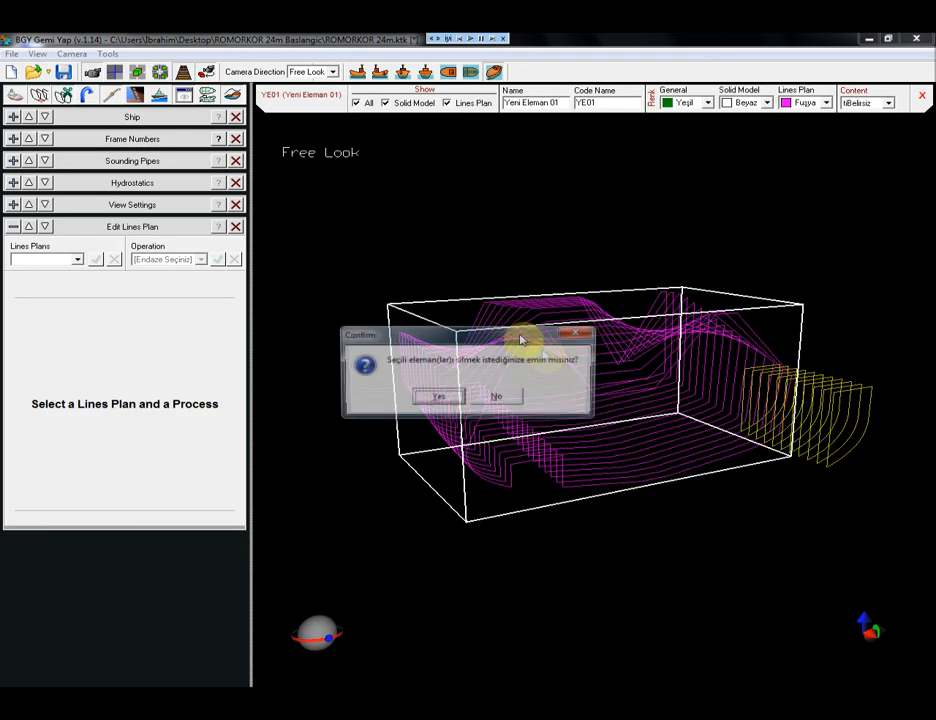
left_click(439, 394)
right_click(418, 171)
mouse_move(470, 177)
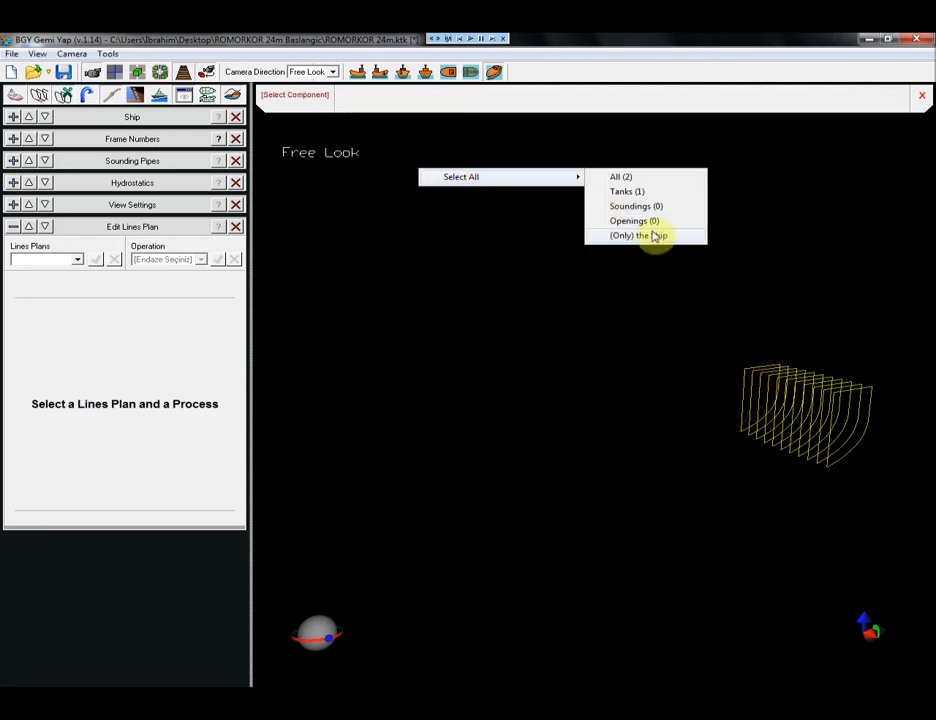
left_click(600, 235)
left_click(363, 104)
mouse_move(322, 633)
left_mouse_down()
mouse_move(312, 634)
mouse_move(334, 641)
left_mouse_up()
Start a Create Pattern operation on a copy of the ship's lines plan
right_click(369, 349)
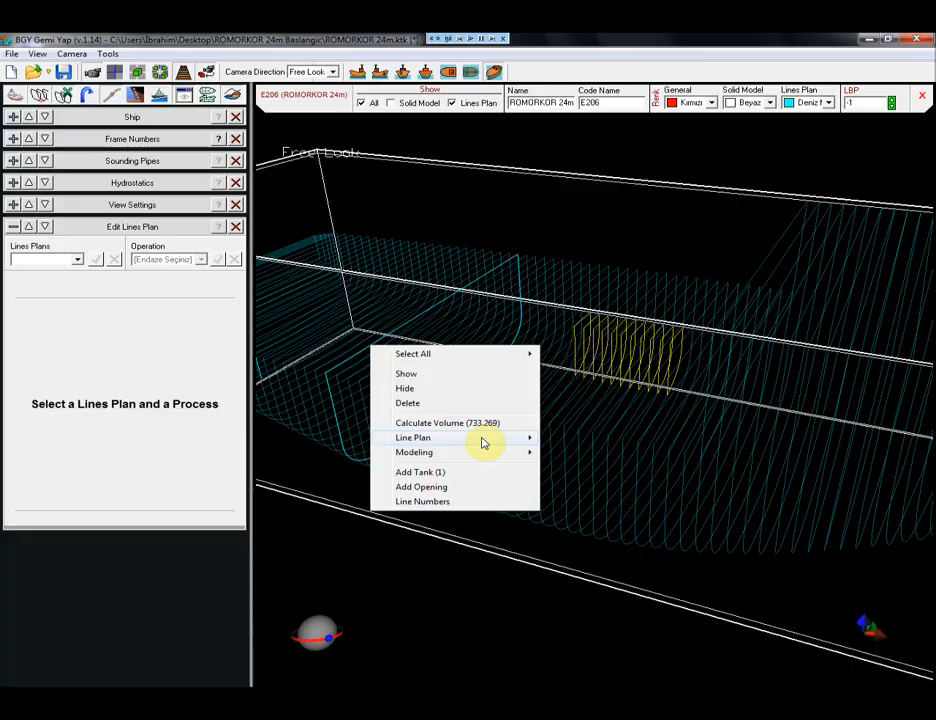
mouse_move(482, 440)
left_click(590, 629)
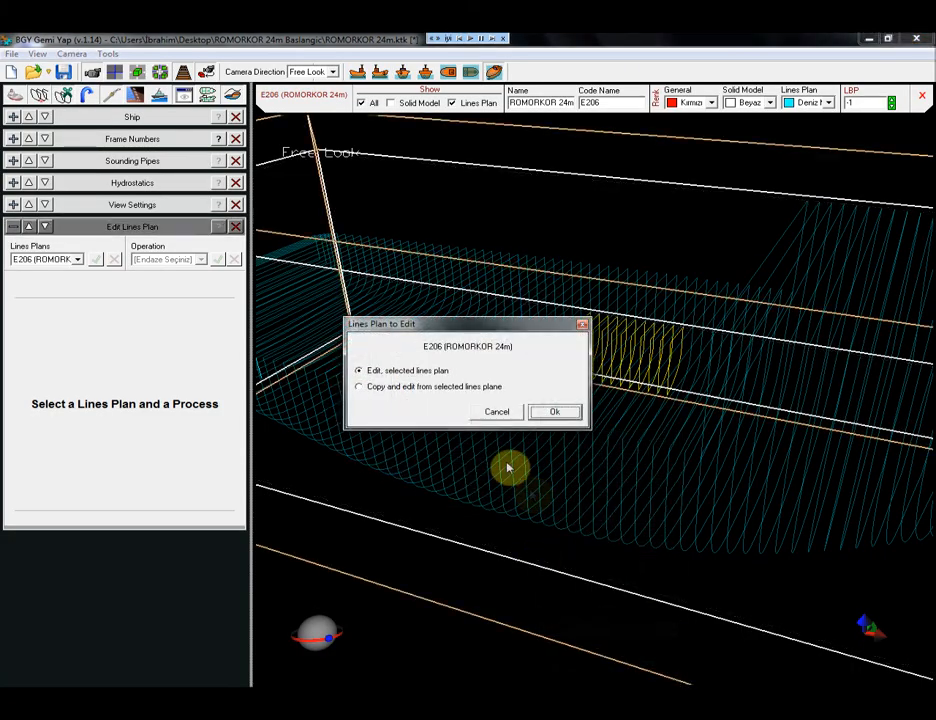
left_click(412, 392)
left_click(563, 416)
left_click_drag(322, 634, 330, 638)
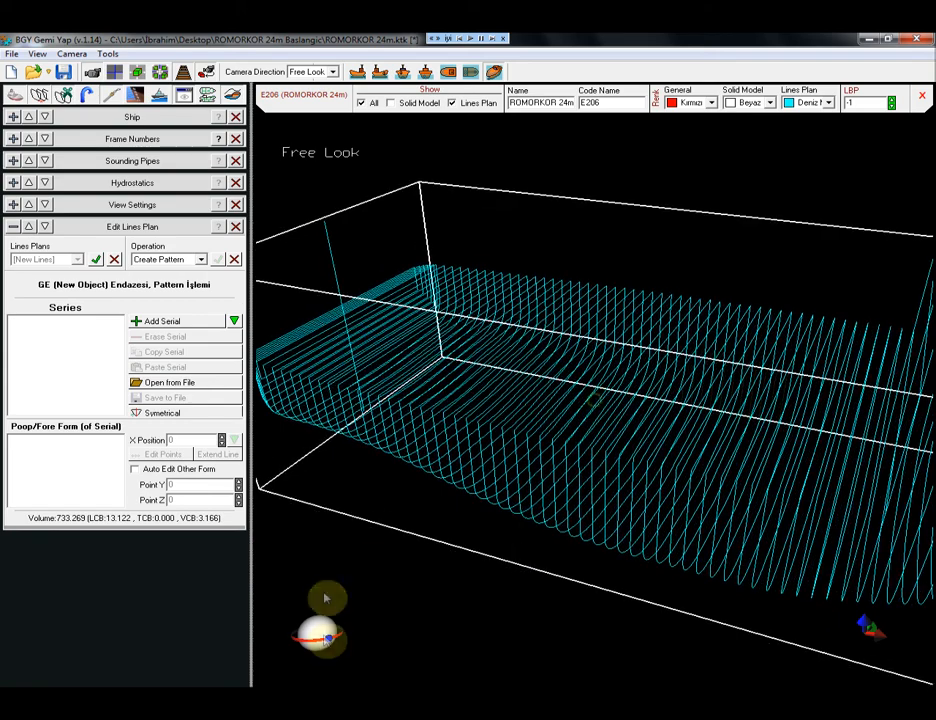
Add a serial to the pattern and set its poop form to frame 7.00 at X 4.2, picked from the hull
left_click(158, 321)
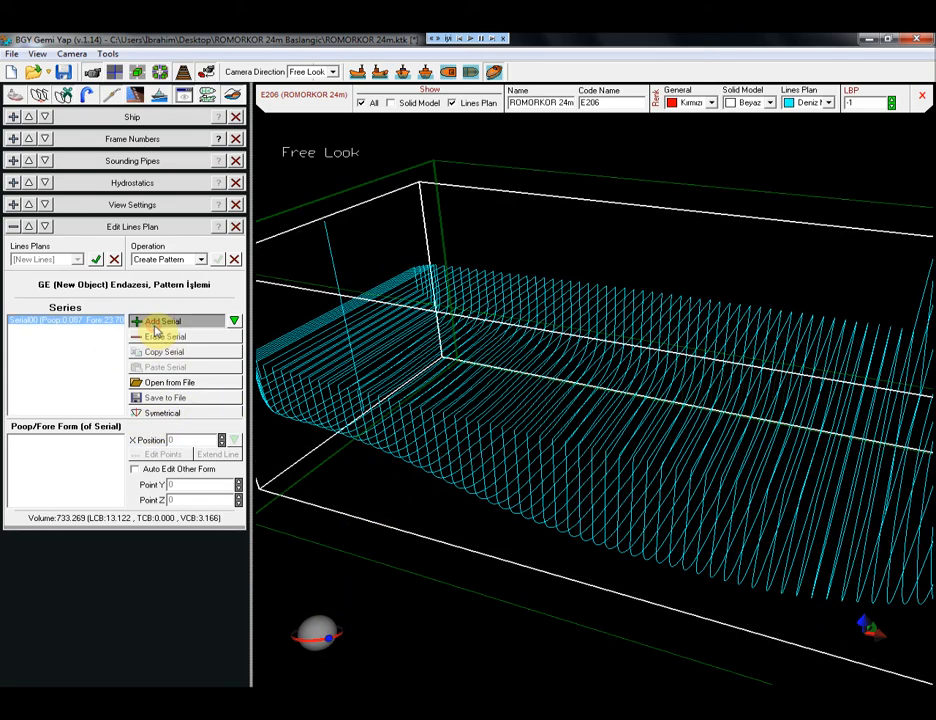
left_click(40, 439)
left_click(232, 440)
left_click(274, 473)
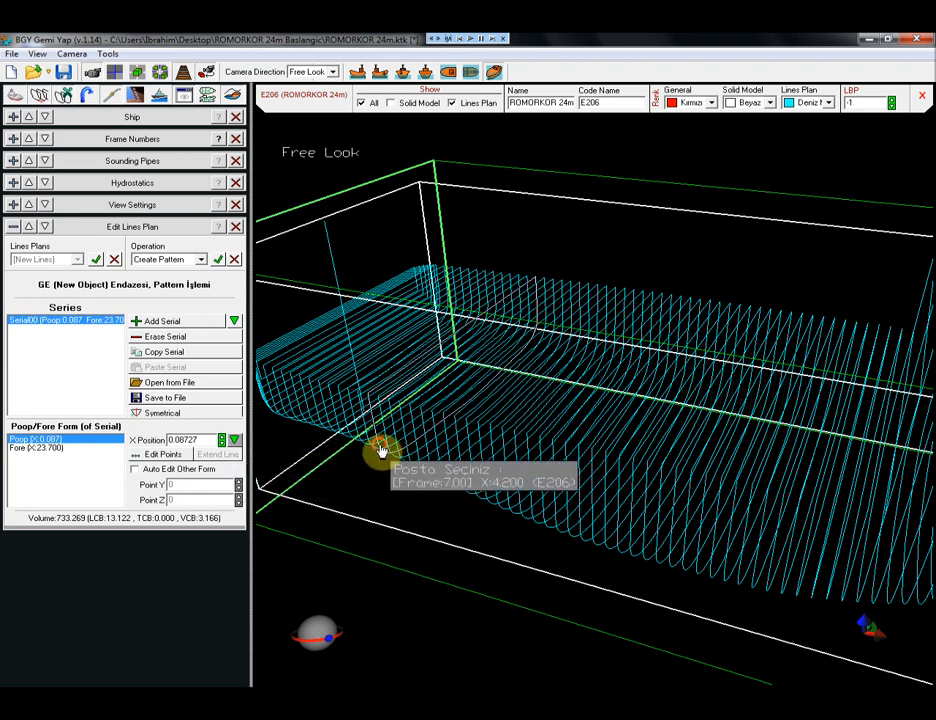
left_click(381, 451)
Set the serial's fore form to frame 10.50 at X 6.3, picked from the hull lines
left_click(95, 448)
left_click(233, 440)
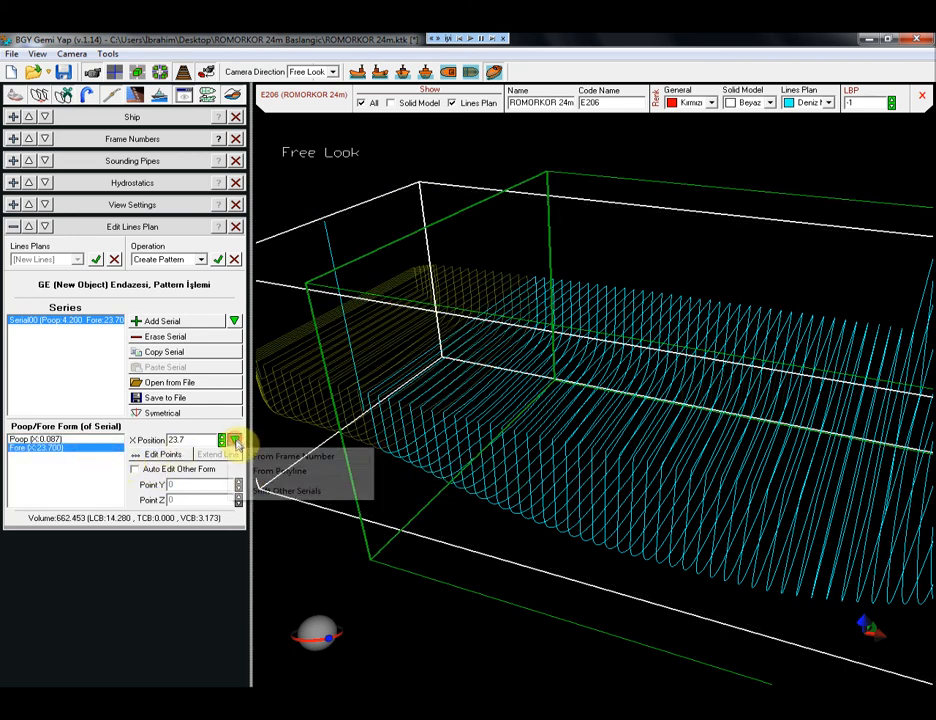
left_click(262, 473)
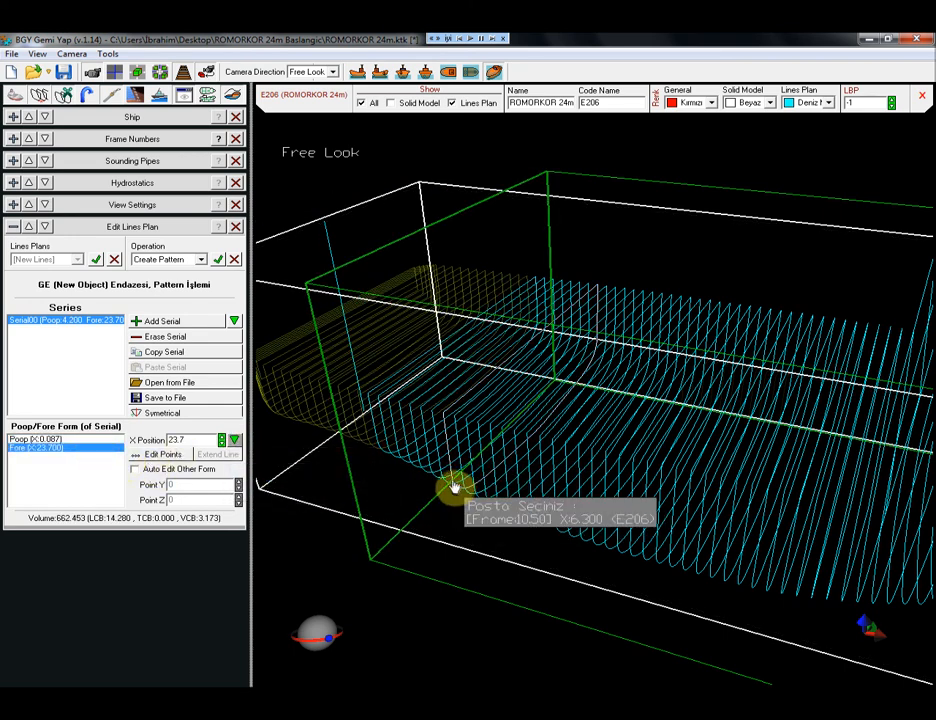
left_click(453, 487)
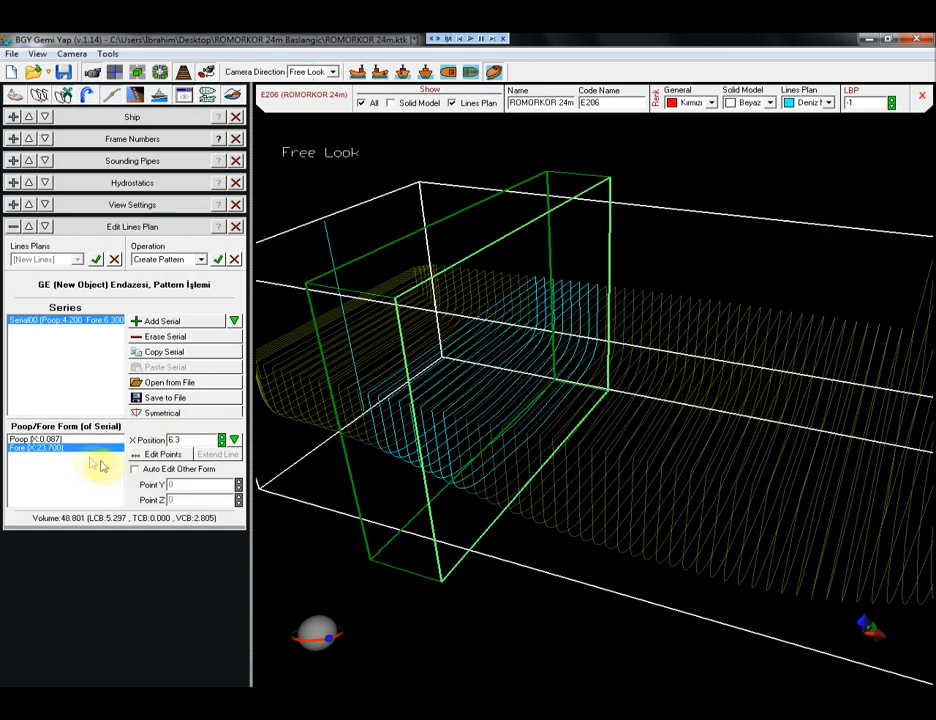
Turn on automatic editing of the other form and move one side edge of the forms to the centreline at Y 0
mouse_move(323, 646)
left_mouse_down()
mouse_move(318, 640)
mouse_move(319, 648)
left_mouse_up()
left_click_drag(735, 193, 886, 523)
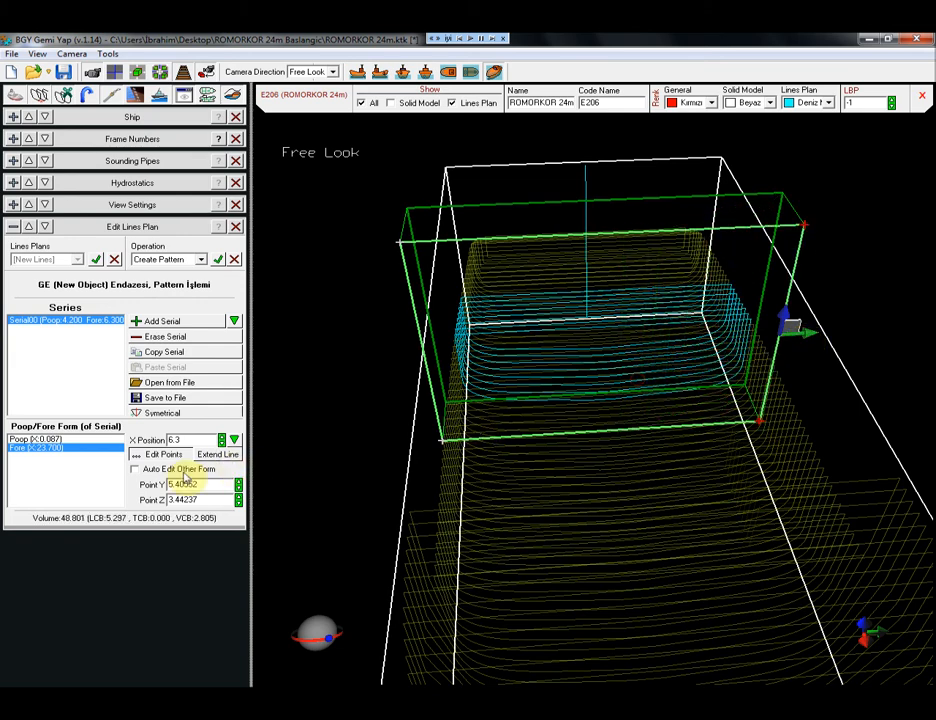
left_click_drag(810, 340, 420, 433)
type("0")
key("Return")
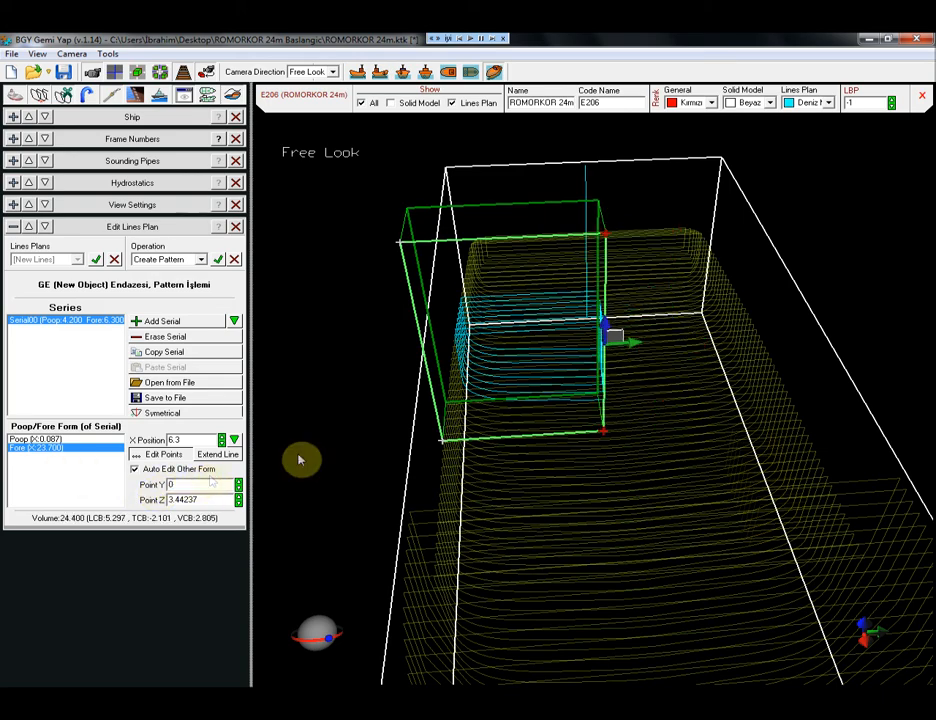
Lower the top edge of both forms to about Z 3.16
left_click_drag(333, 629, 306, 633)
left_click_drag(338, 233, 833, 306)
left_click_drag(501, 219, 533, 315)
left_click_drag(318, 631, 322, 628)
left_click_drag(499, 329, 508, 375)
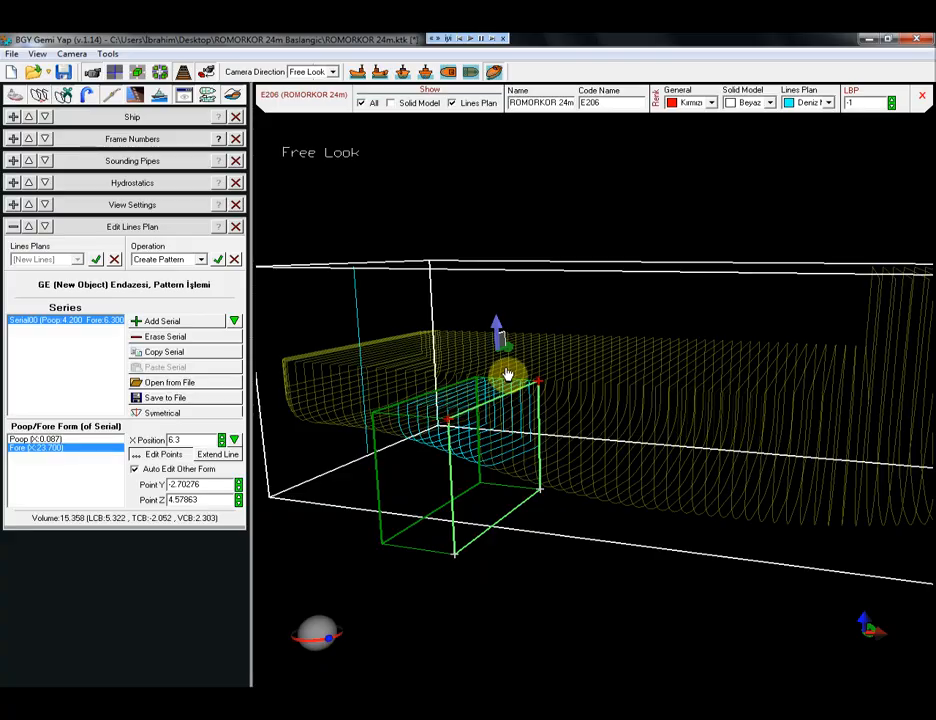
scroll(430, 422, "up", 4)
left_click_drag(320, 643, 320, 632)
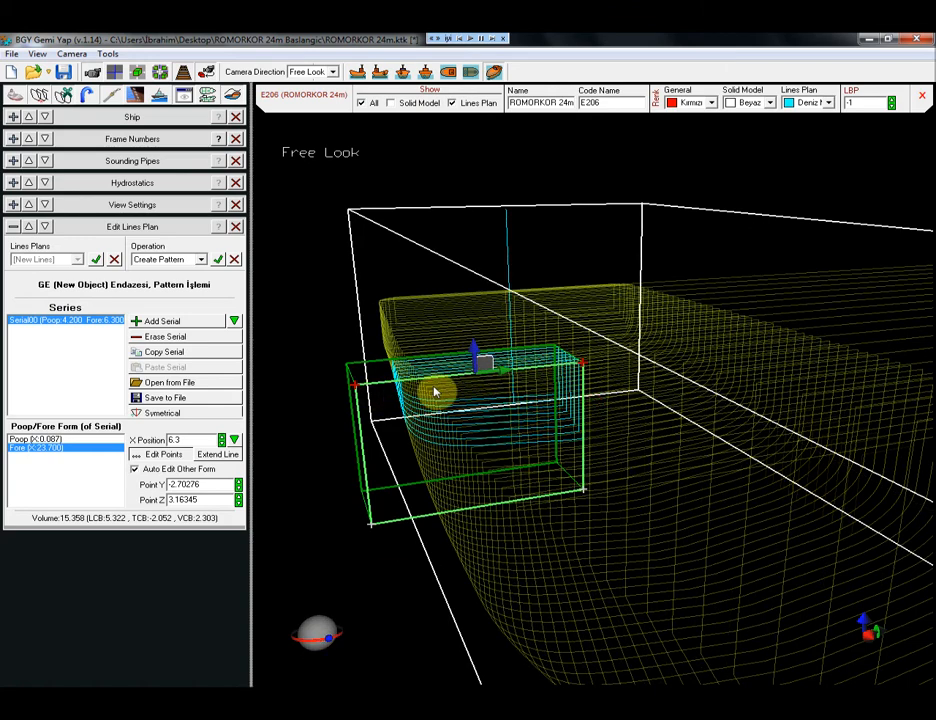
Add points beside the forms' outer top corner and move the corner inward to Y -3.7, Z 2.3, forming a step
left_click(358, 418)
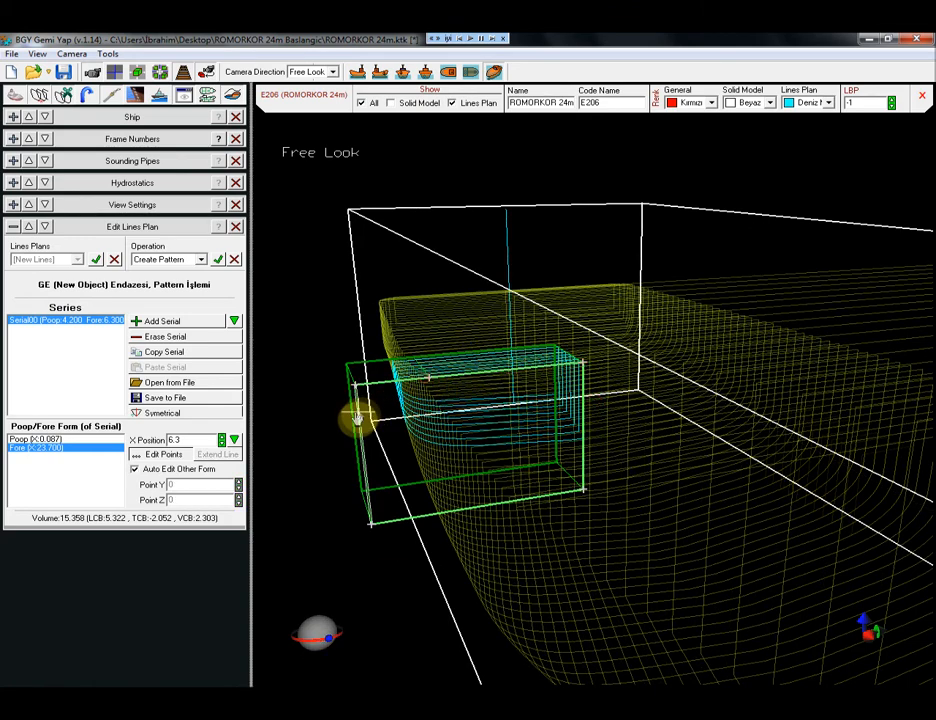
left_click(356, 406)
left_click_drag(415, 444, 420, 393)
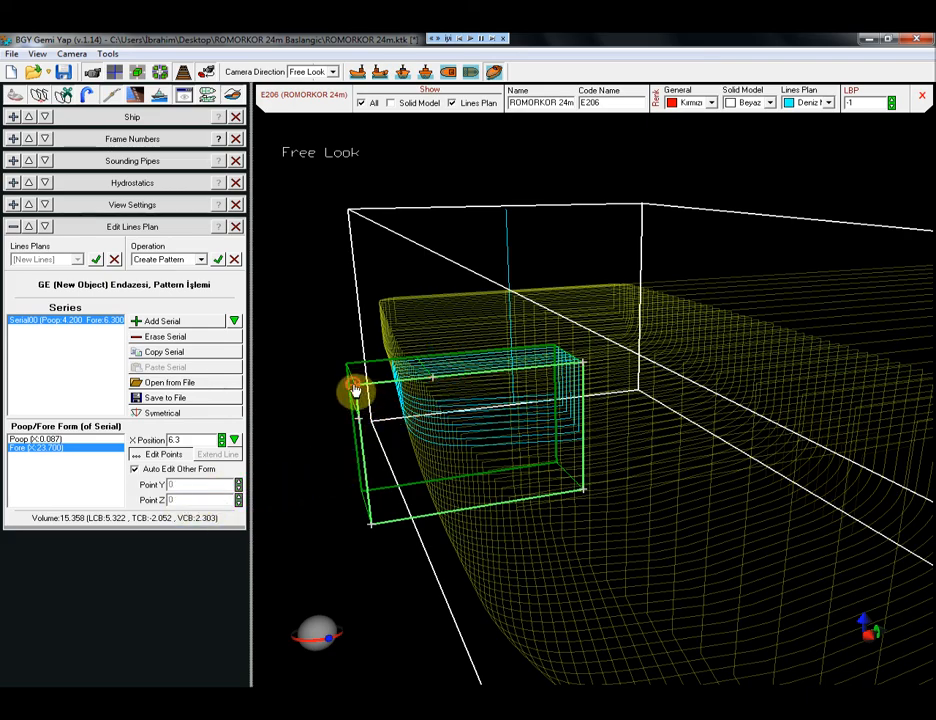
key("Tab")
type("2.3")
left_click_drag(326, 629, 315, 634)
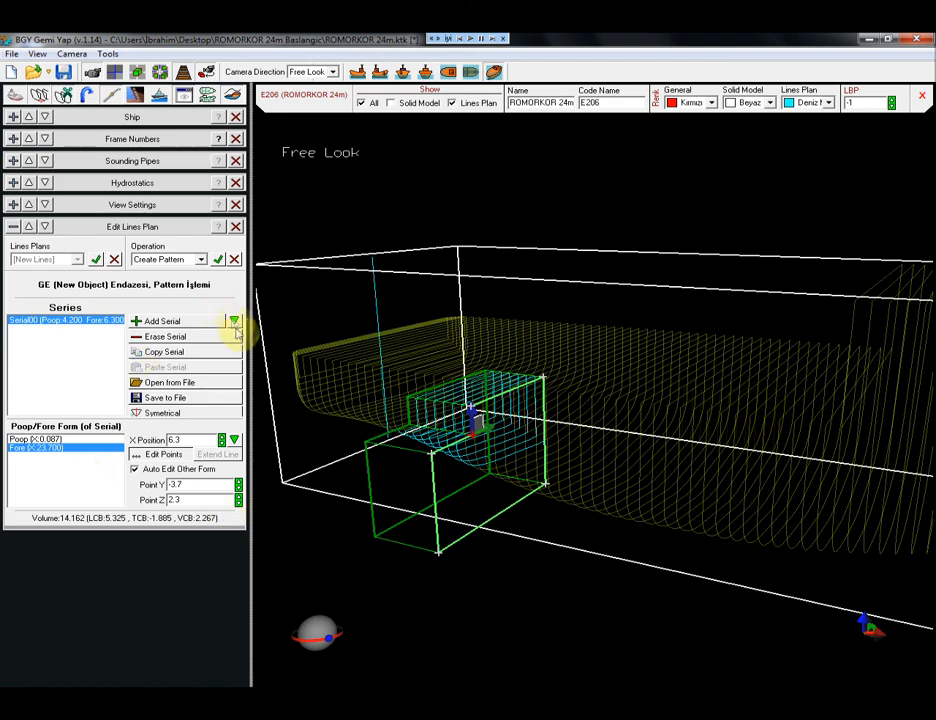
Add a second serial based on the last one and set its fore form to X 7.8 from a picked frame
left_click(235, 322)
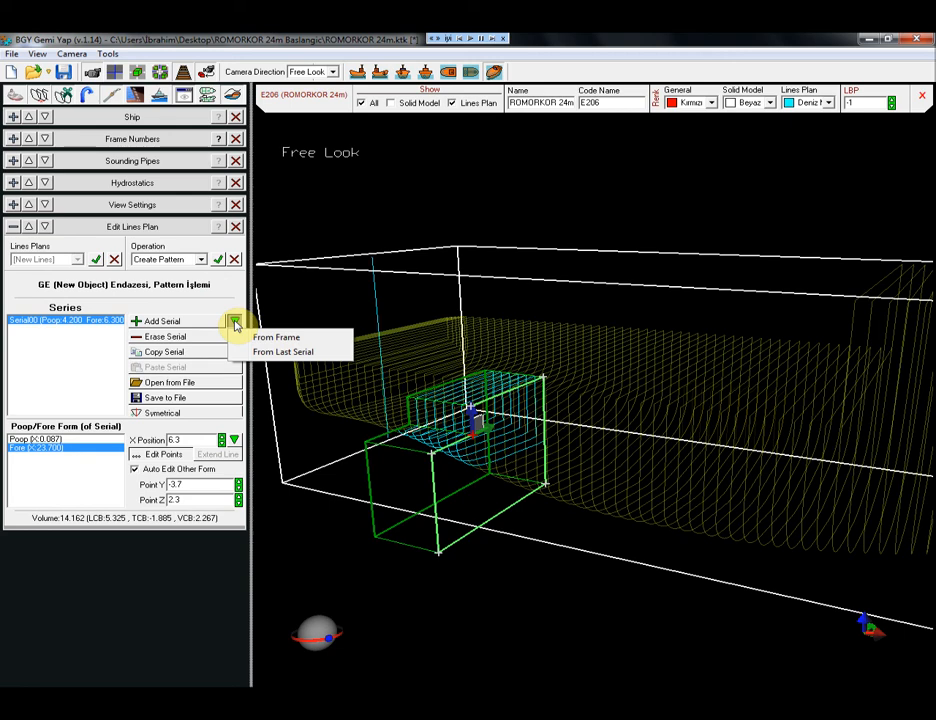
left_click(283, 352)
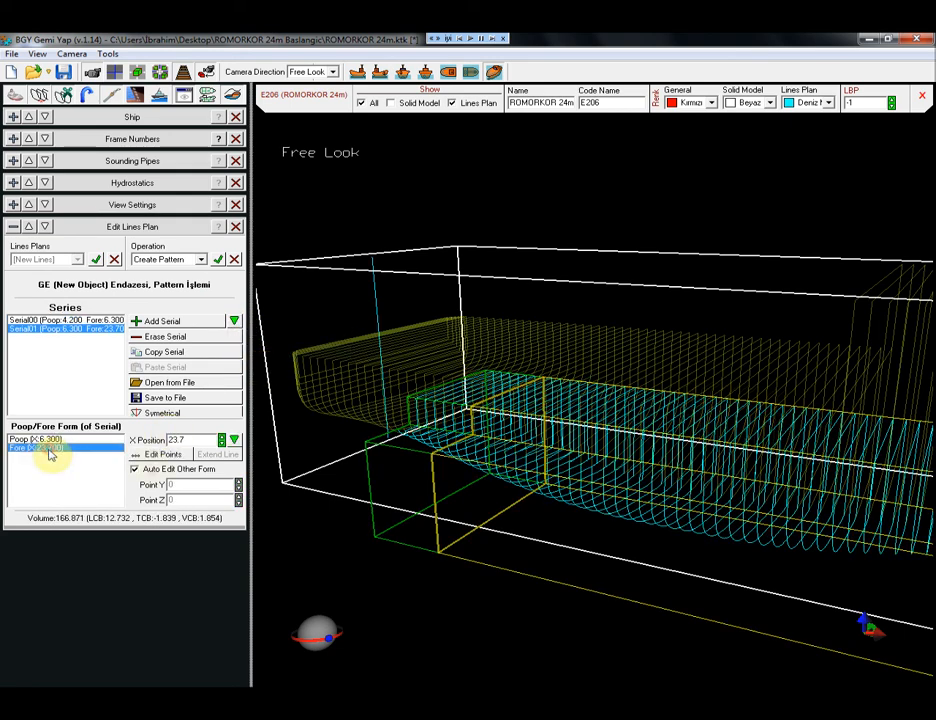
left_click(234, 441)
left_click(274, 473)
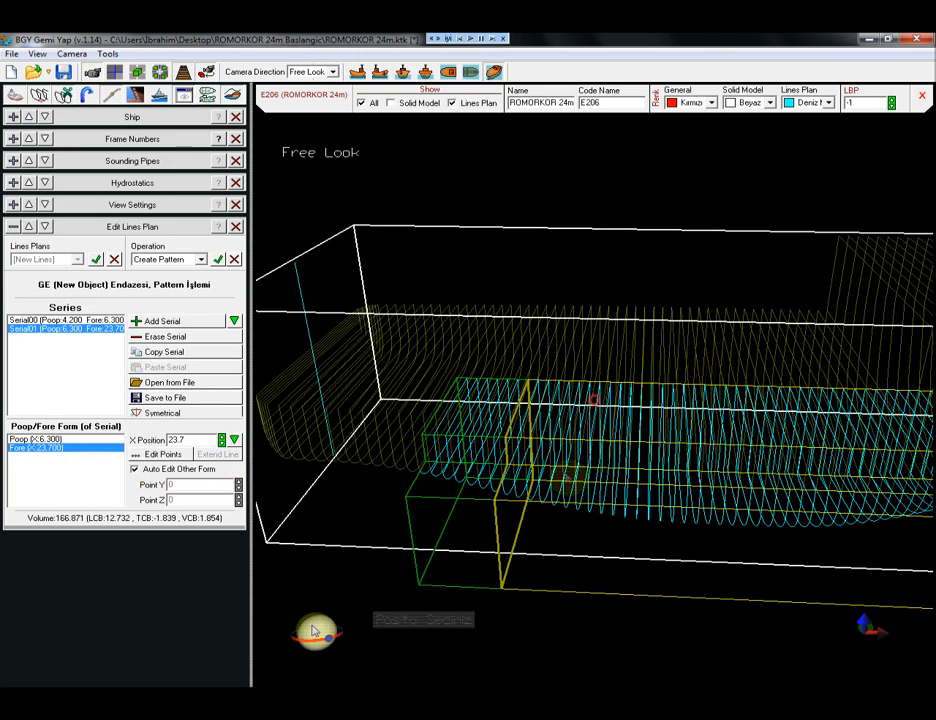
left_click(533, 547)
left_click(234, 441)
left_click(280, 471)
left_click(560, 591)
Add a third serial based on the last one and set its fore form to X 9.3 from a picked frame
left_click(234, 322)
left_click(275, 353)
left_click(221, 455)
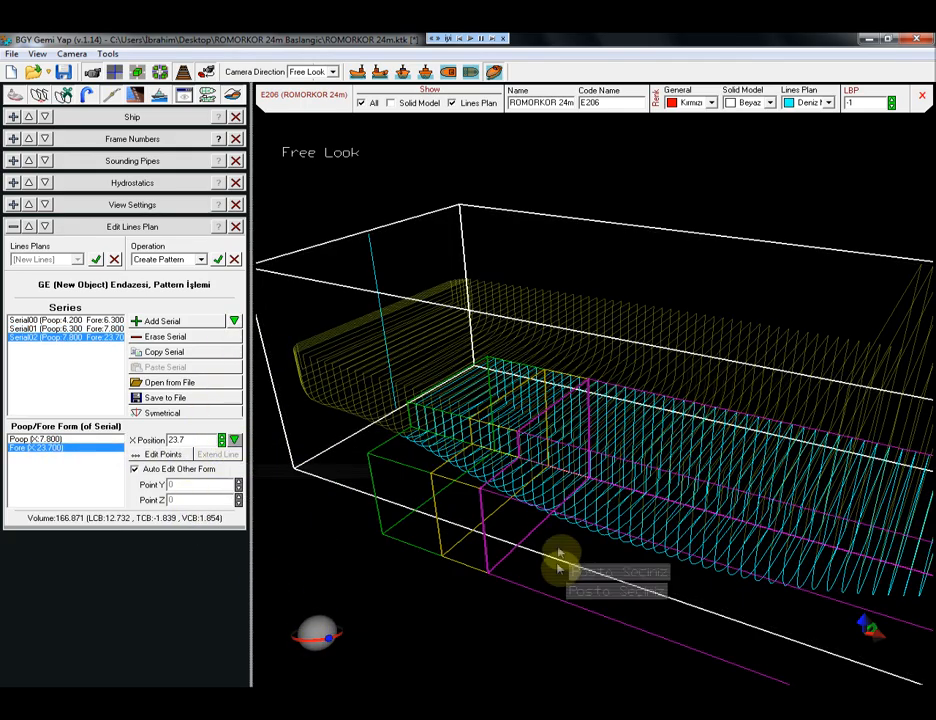
left_click(616, 547)
left_click_drag(313, 648, 302, 610)
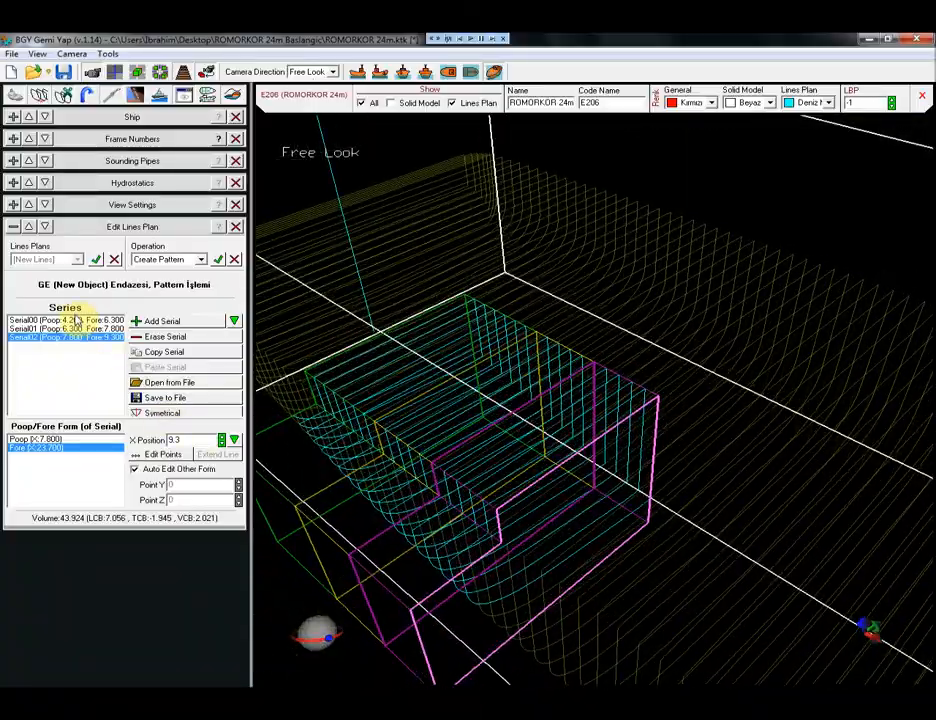
Add points on the bottom edge of the second serial's forms and raise the middle section to about Z 1.82 as a notch
left_click(76, 328)
left_click_drag(320, 637, 564, 543)
left_click(69, 439)
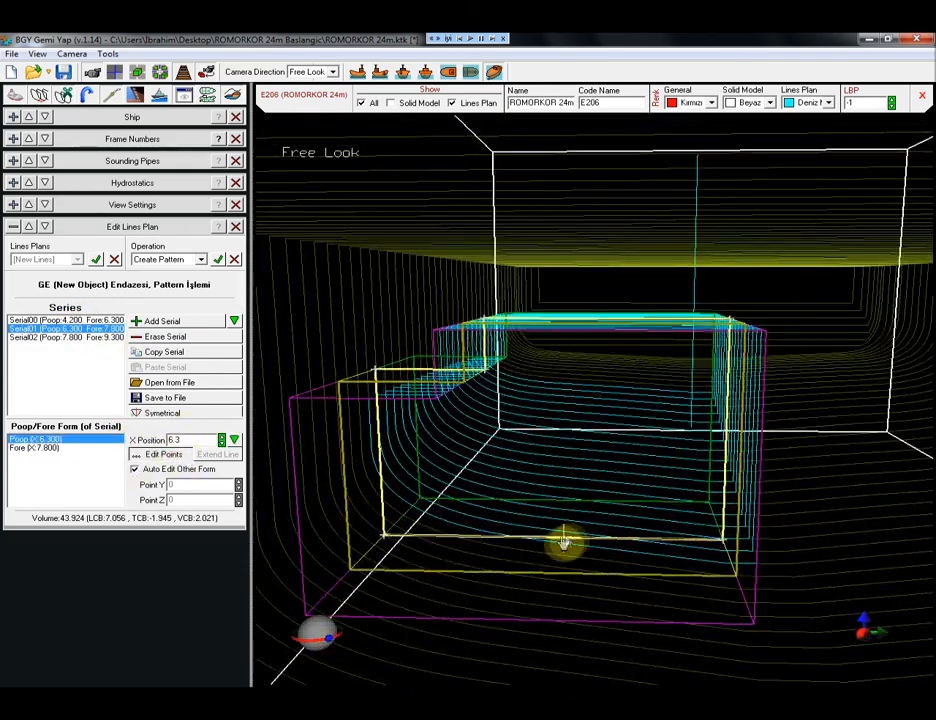
left_click_drag(637, 555, 492, 377)
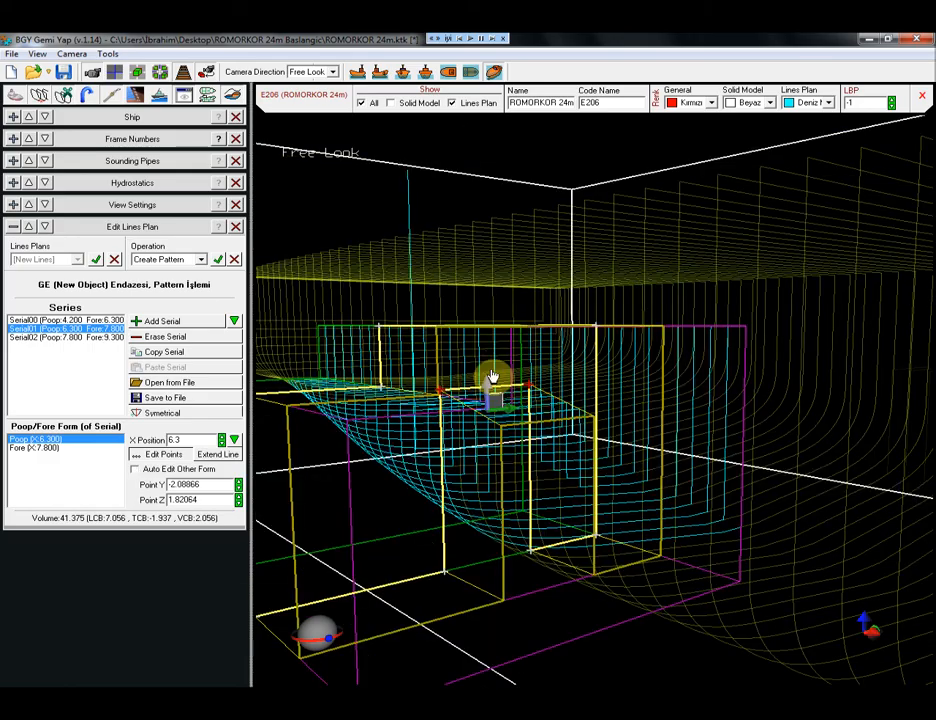
left_click_drag(329, 637, 331, 633)
Reshape the third serial from its fore form, moving the centreline side outboard and lowering the top edge
left_click(69, 338)
left_click(58, 447)
left_click(174, 455)
left_click_drag(696, 299, 829, 648)
left_click_drag(754, 496, 720, 500)
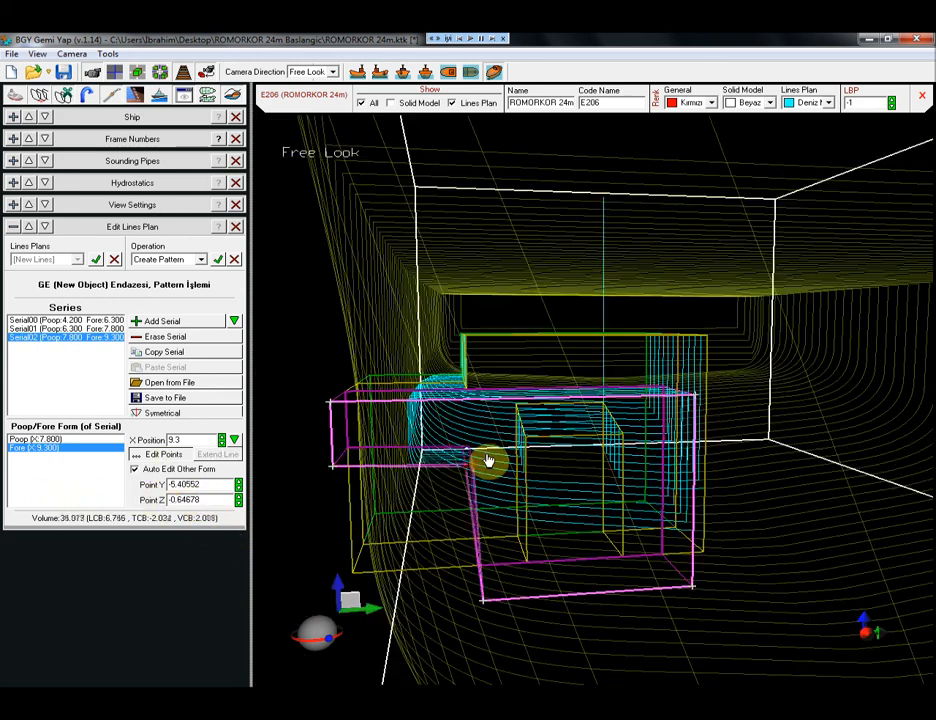
Adjust the inner corner of the notch at the outer bottom of the third serial's form, at about Z 1.37
left_click(333, 464)
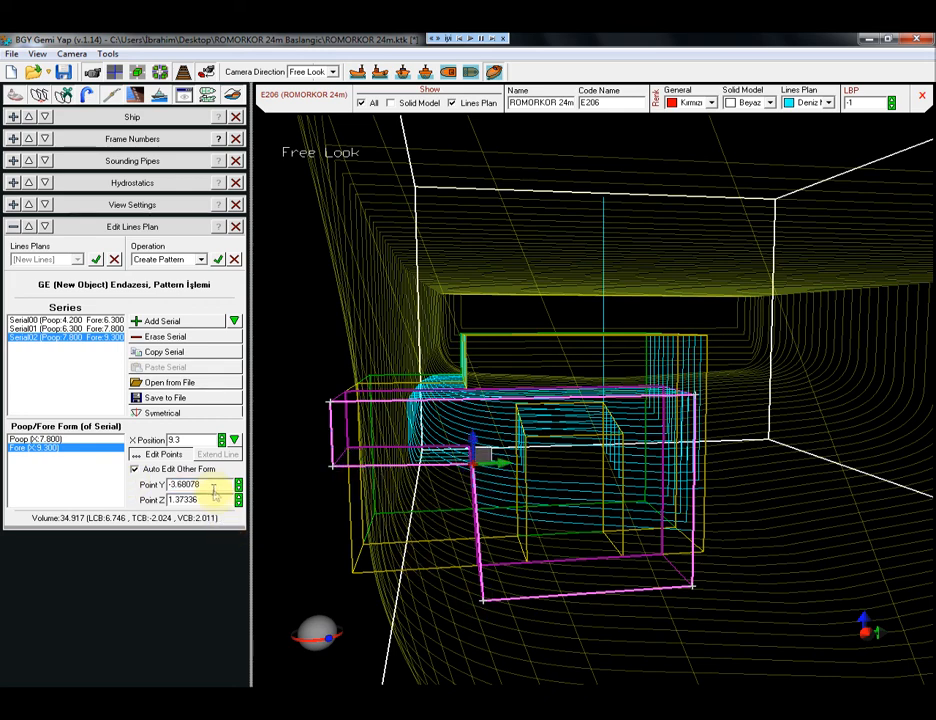
left_click(333, 466)
left_click(481, 467)
key("Return")
Cut a notch into the centreline side of the first serial's poop form, with automatic editing of the other form on
scroll(425, 528, "up", 2)
left_click_drag(322, 633, 390, 628)
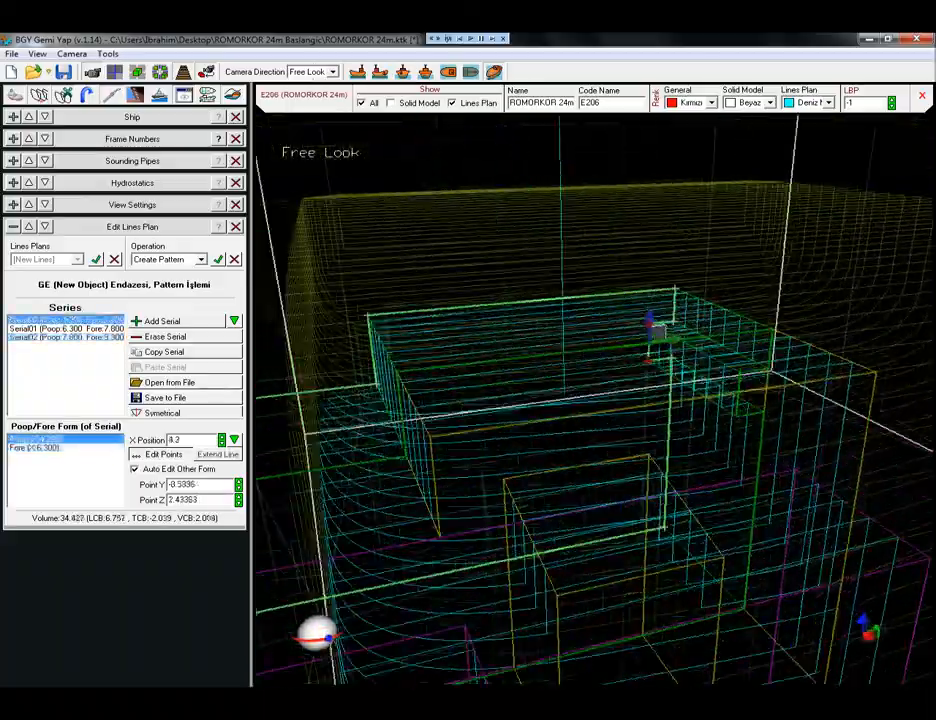
left_click_drag(328, 633, 280, 632)
Cut a notch into the top edge of the second serial's fore form, lowering its bottom through about Z 2.91
left_click(42, 329)
left_click(50, 448)
left_click(171, 455)
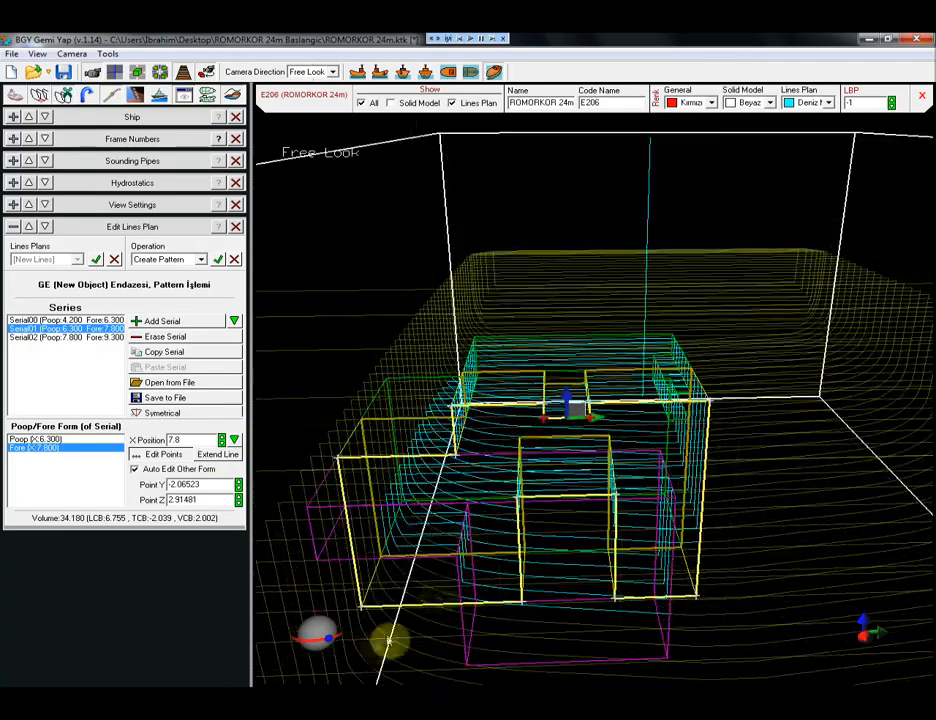
left_click_drag(387, 637, 251, 553)
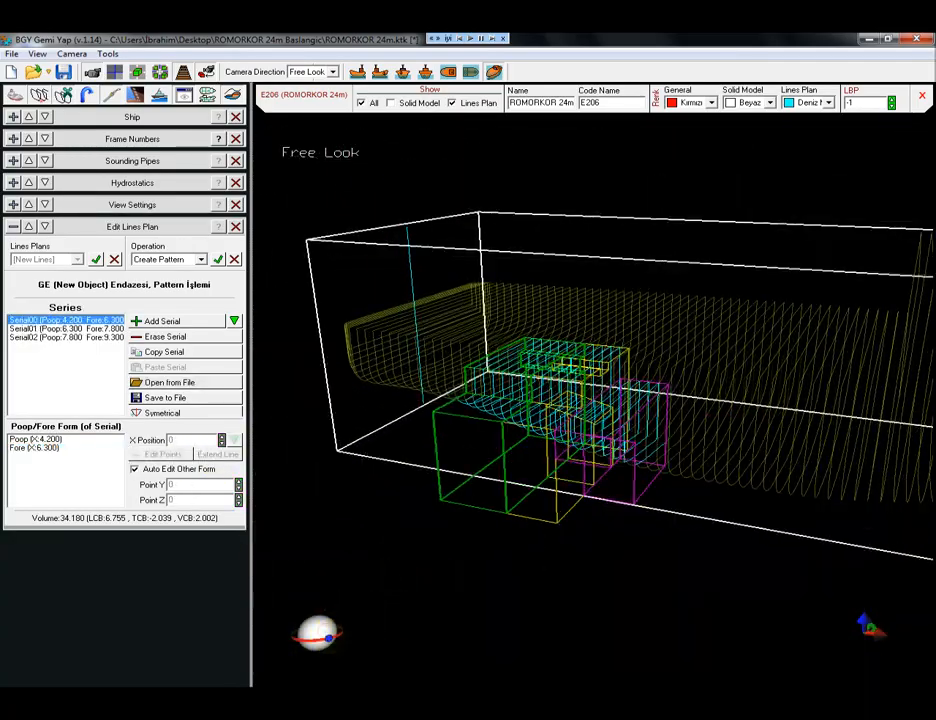
left_click_drag(318, 632, 280, 630)
Approve the pattern and save the resulting lines plan as a new tank, leaving the hull hidden
left_click(98, 259)
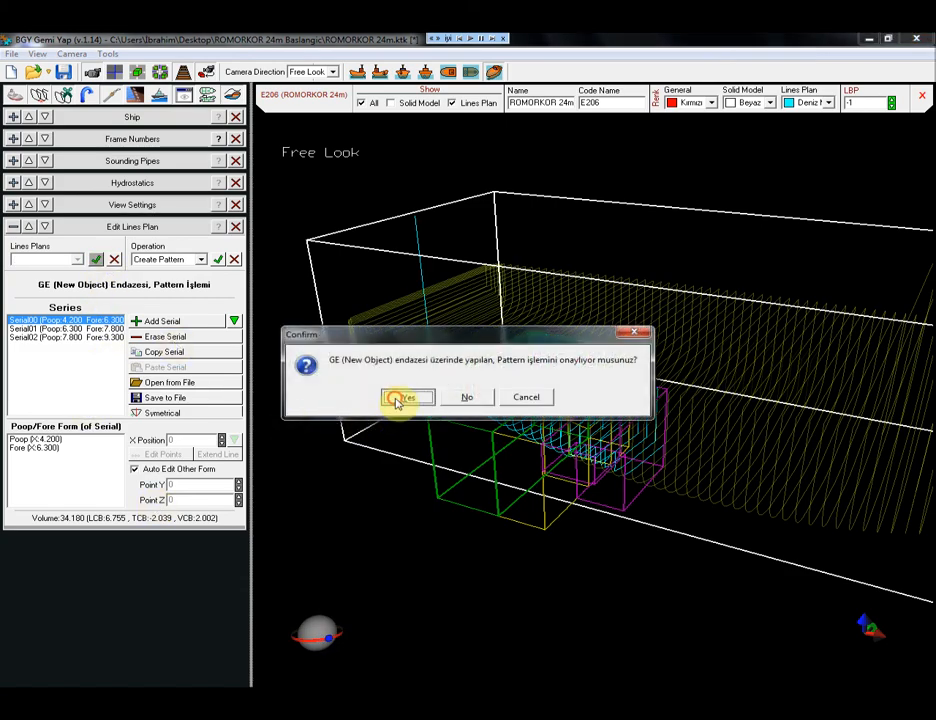
left_click(397, 397)
left_click(498, 471)
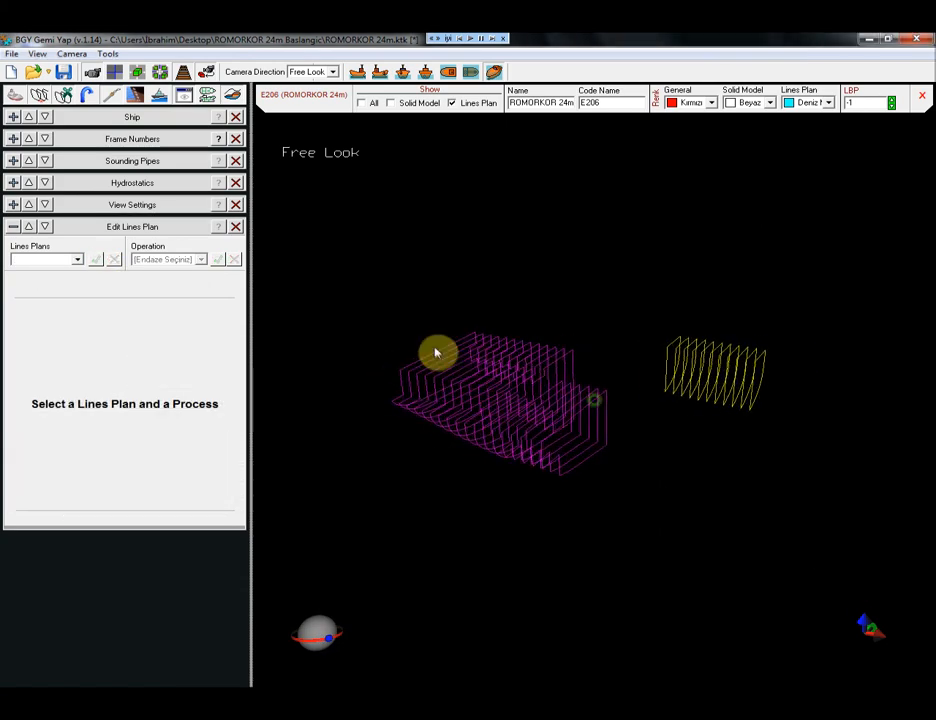
Apply Extracting Symmetry to the lines plan of the T01 (DO Settling) tank to mirror it to the opposite side
left_click_drag(322, 636, 320, 642)
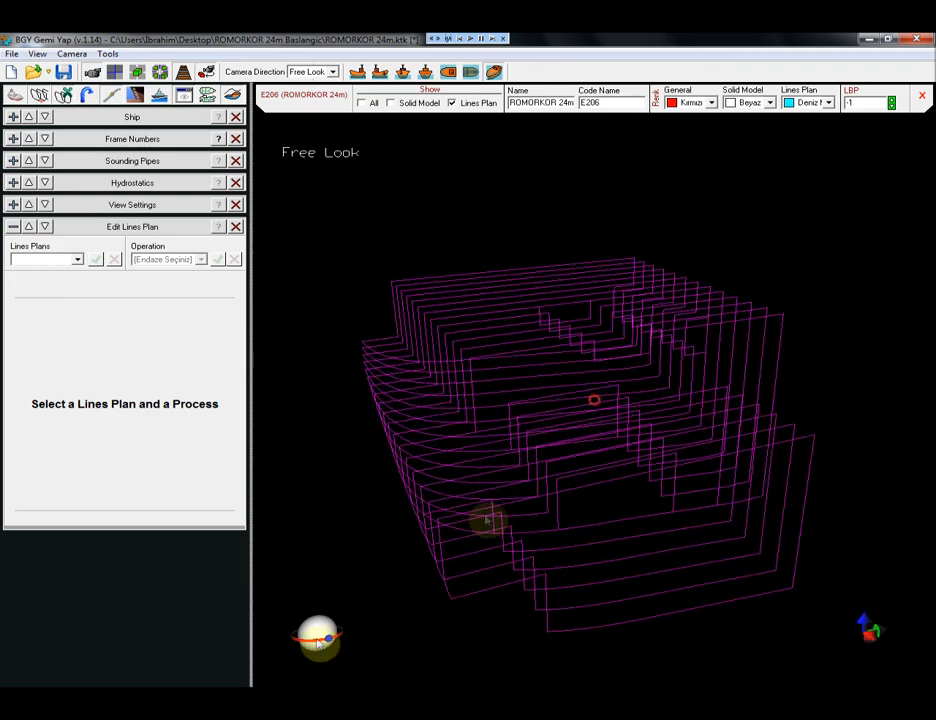
left_click(544, 424)
scroll(575, 437, "down", 5)
right_click(733, 326)
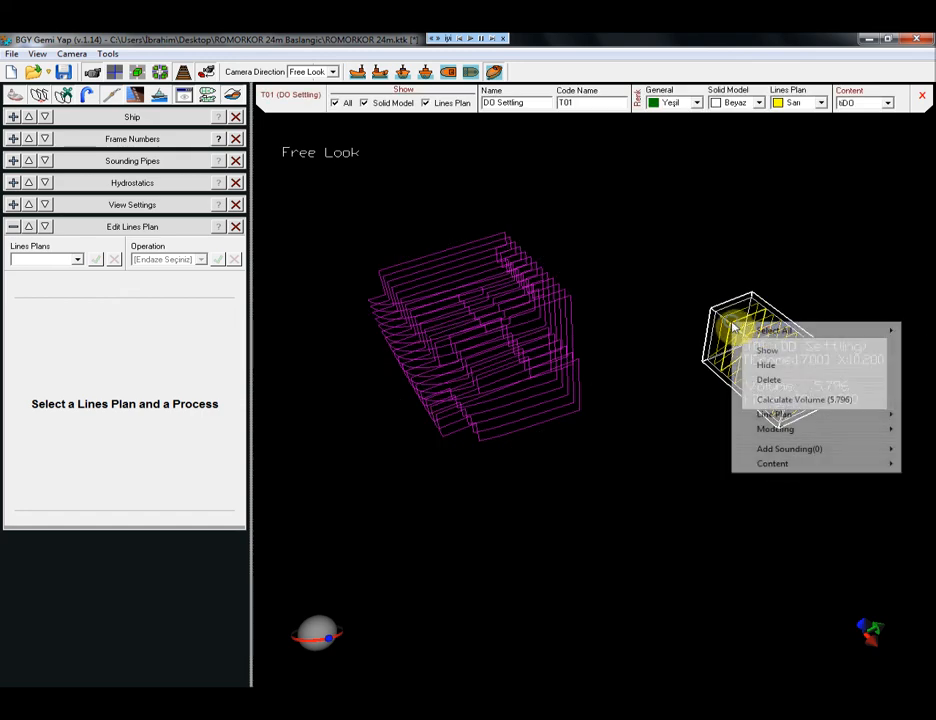
mouse_move(789, 418)
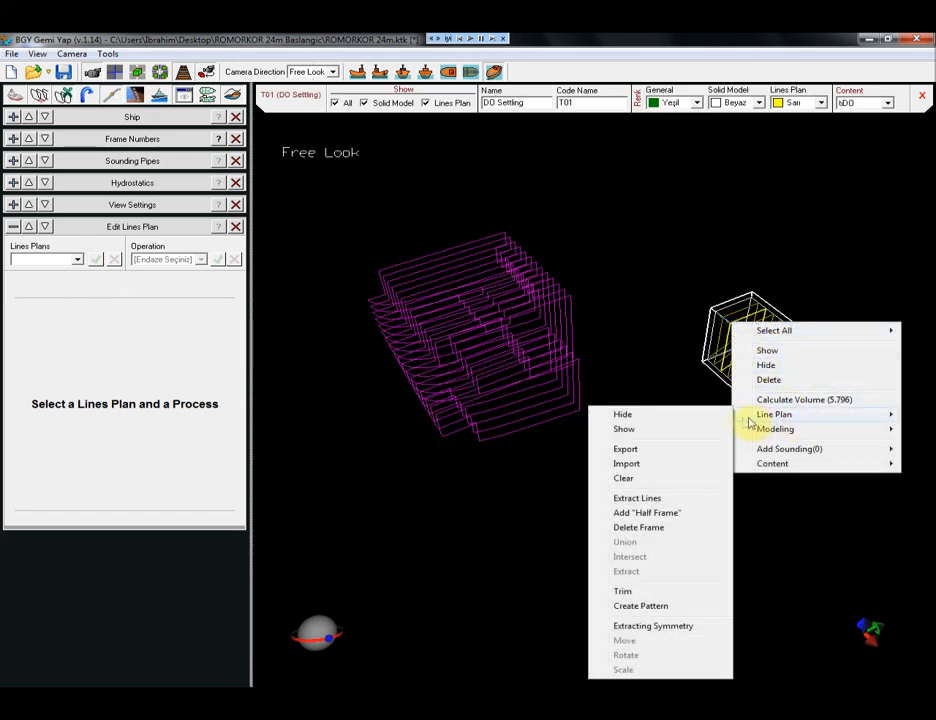
left_click(641, 627)
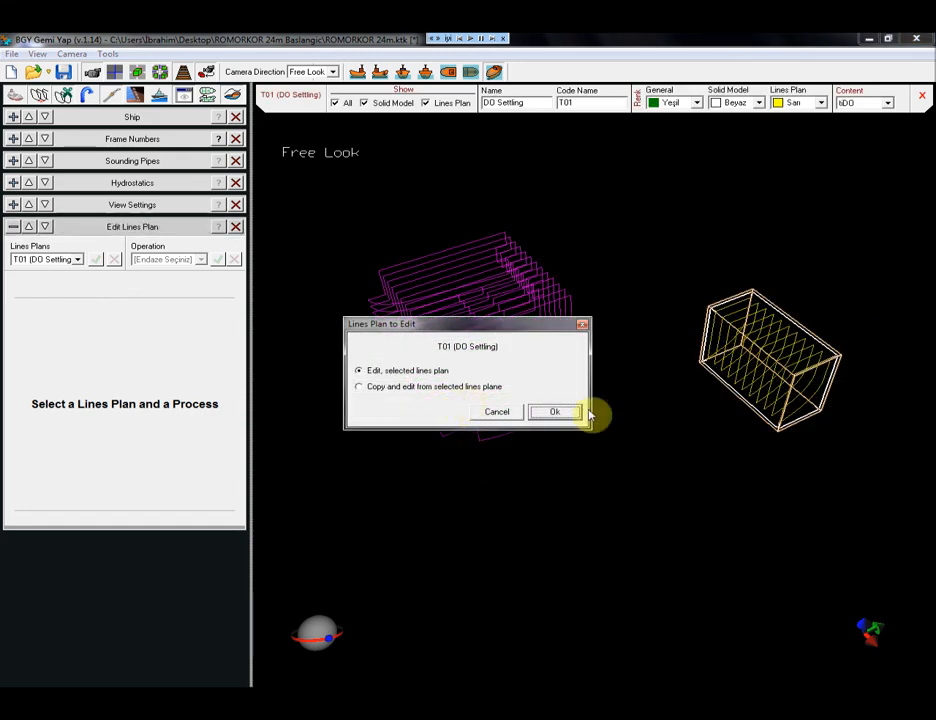
left_click(555, 412)
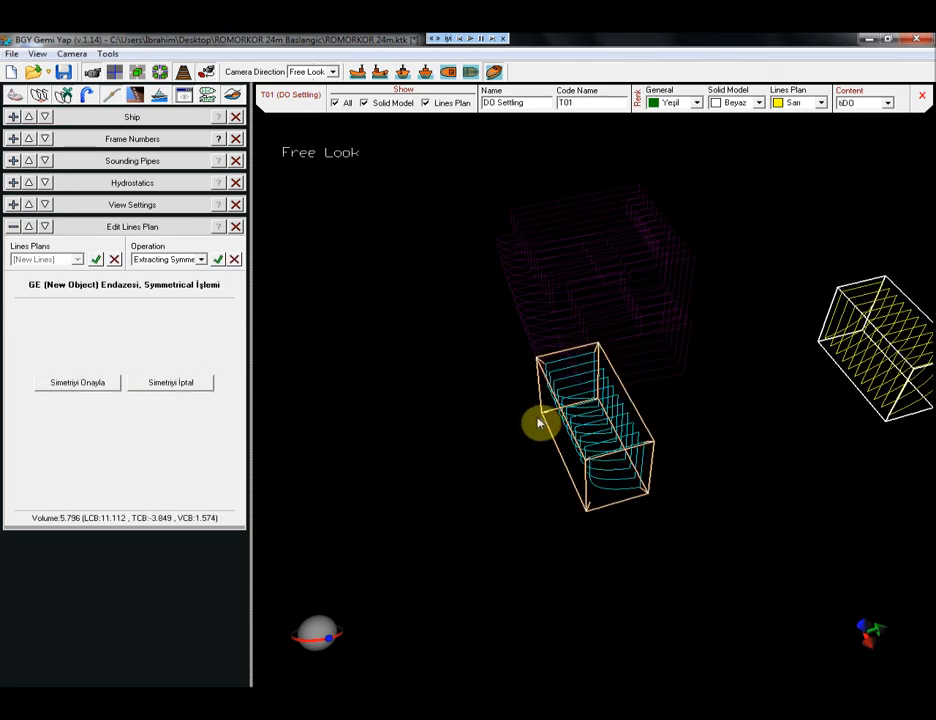
Approve the symmetry, save it as a new tank with code T03 and name Yeni Eleman 01, and select that tank
left_click(97, 384)
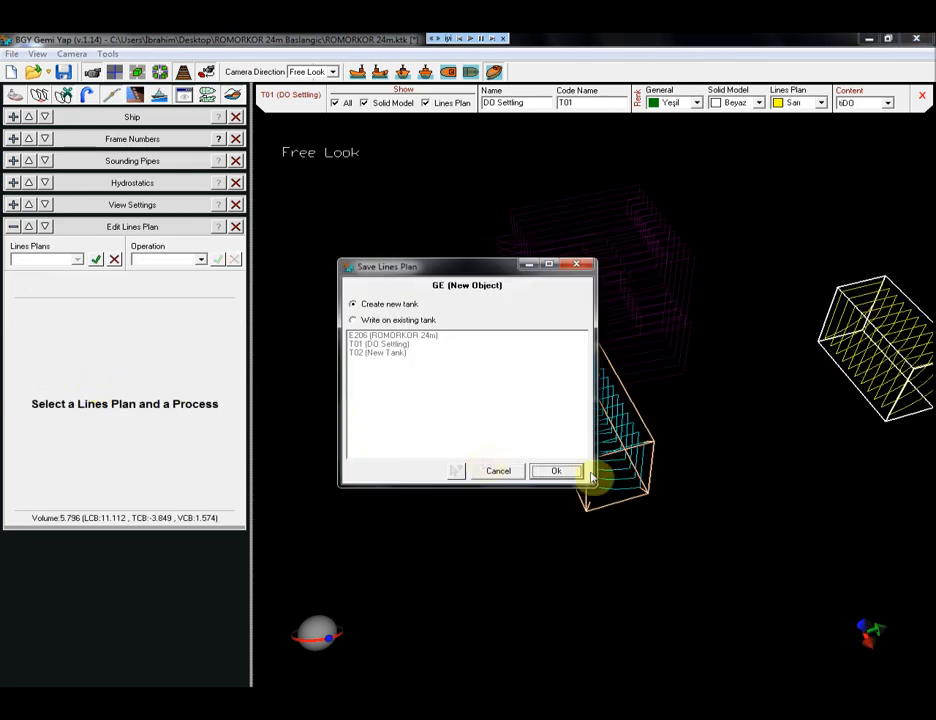
left_click(560, 471)
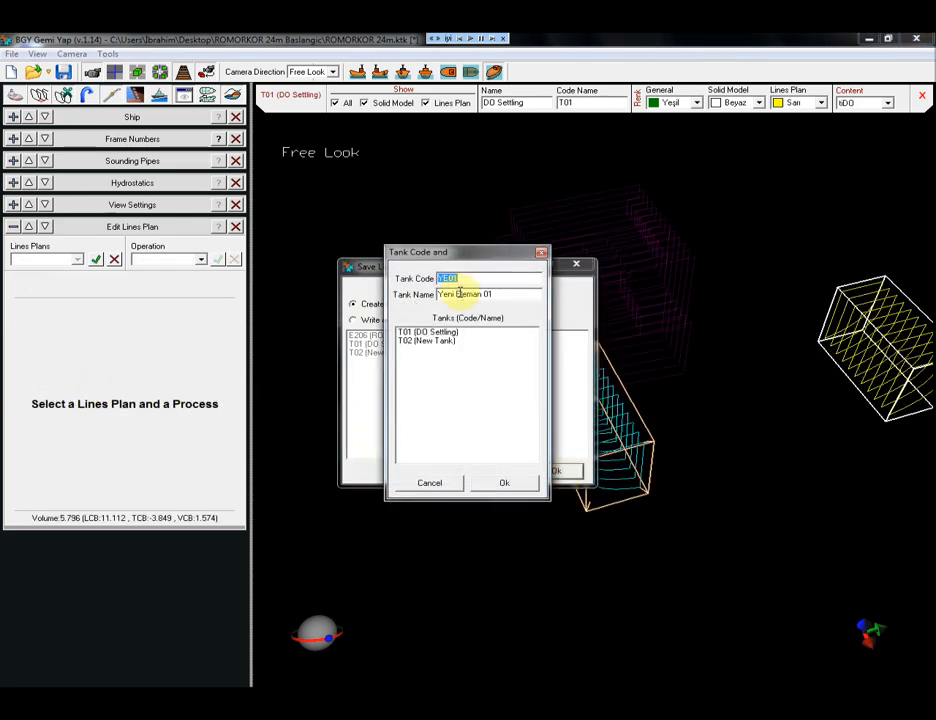
left_click(506, 484)
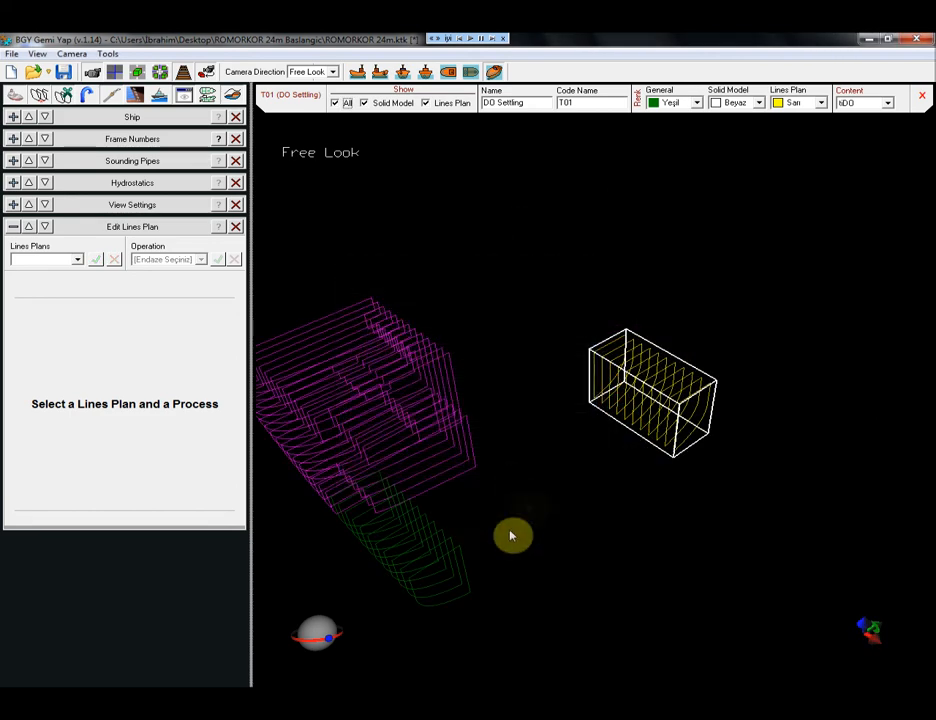
left_click(397, 546)
left_click_drag(320, 633, 322, 637)
mouse_move(322, 637)
right_mouse_down()
mouse_move(334, 641)
mouse_move(320, 634)
right_mouse_up()
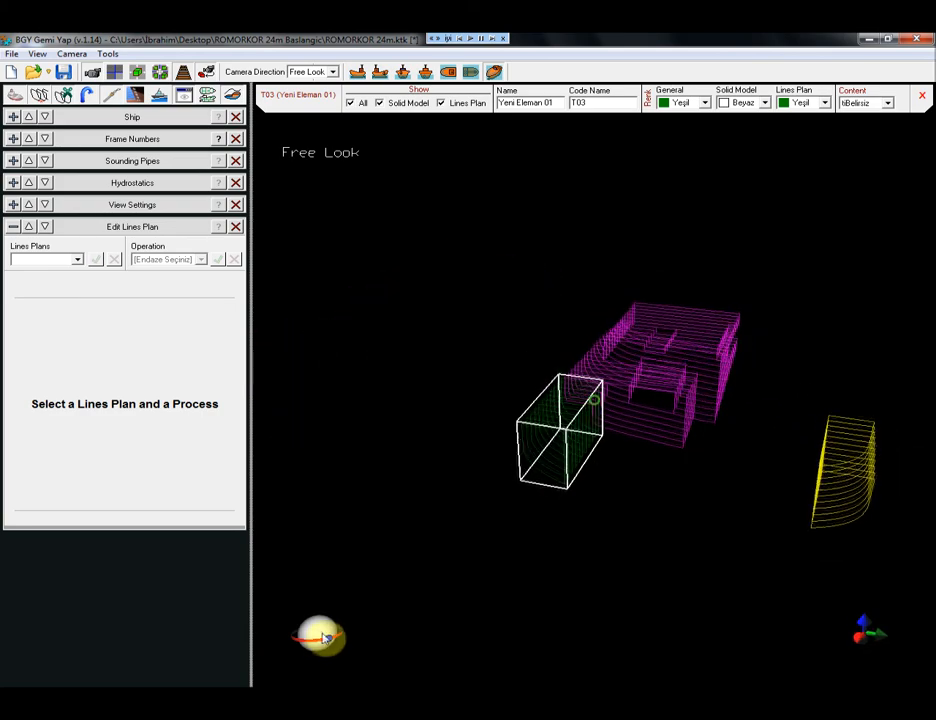